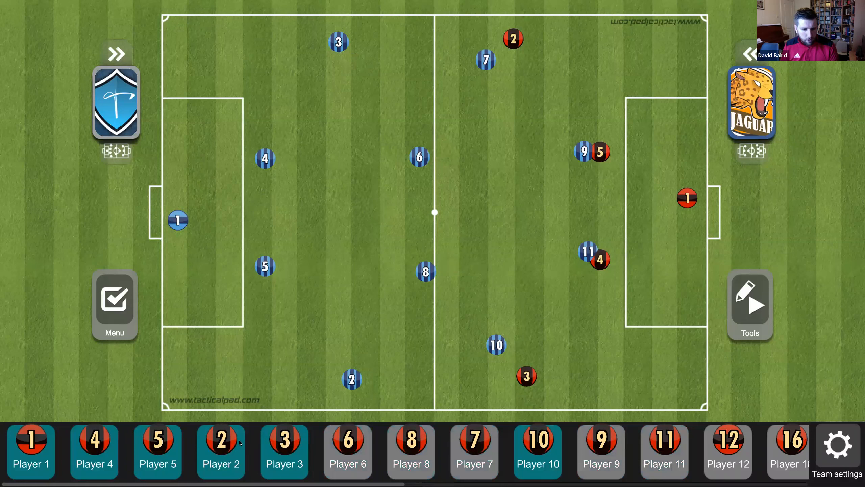
- Remove red players 2, 5, 4 and the red goalkeeper from the pitch
{"action": "left_click", "coordinate": [209, 445]}
{"action": "left_click", "coordinate": [159, 446]}
{"action": "left_click", "coordinate": [99, 444]}
{"action": "left_click", "coordinate": [33, 445]}
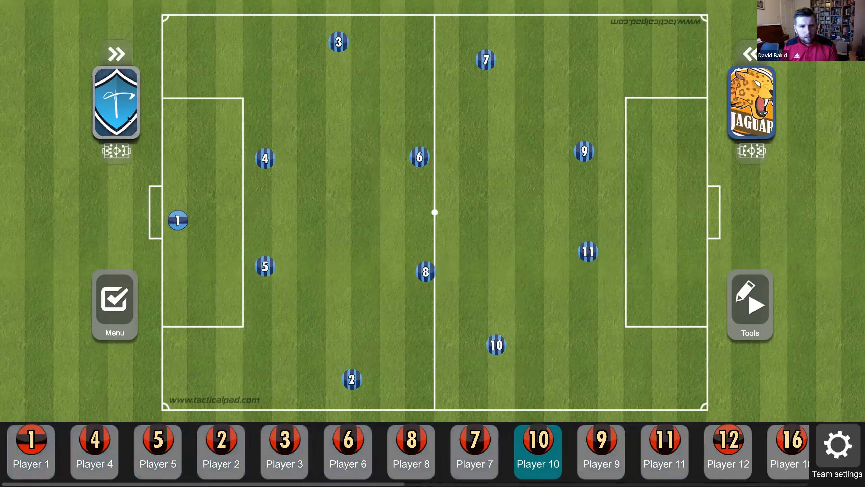
- Take blue players 1, 4, 5, 2 and 3 off the pitch
{"action": "left_click", "coordinate": [116, 103]}
{"action": "left_click", "coordinate": [34, 443]}
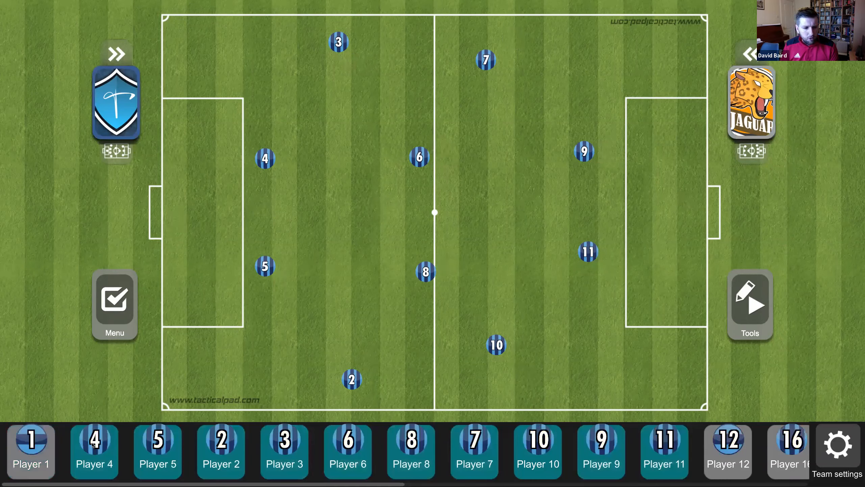
{"action": "left_click", "coordinate": [99, 446]}
{"action": "left_click", "coordinate": [167, 448]}
{"action": "left_click", "coordinate": [239, 446]}
{"action": "left_click", "coordinate": [293, 446]}
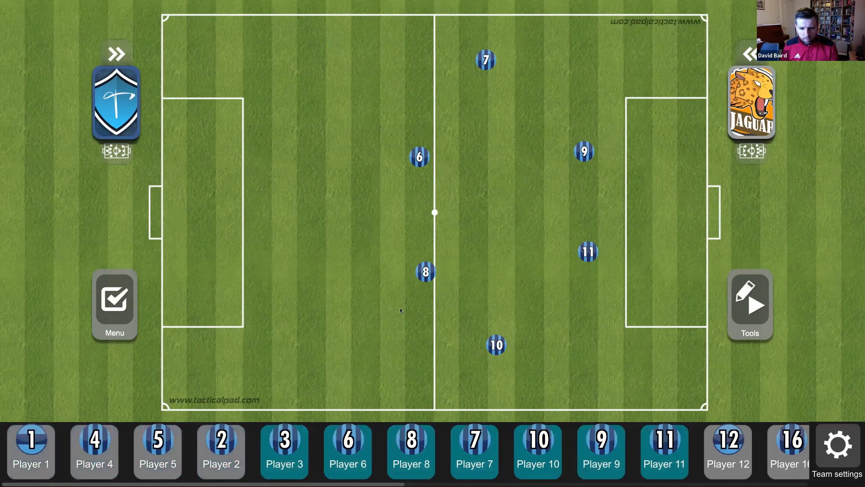
- Reposition the whole blue team into a 4-3-3 formation and open Team settings
{"action": "left_click", "coordinate": [116, 152]}
{"action": "left_click", "coordinate": [181, 144]}
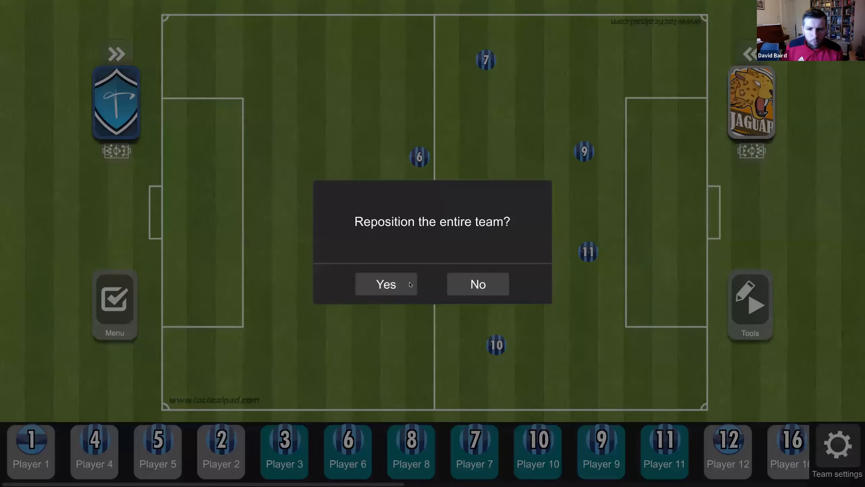
{"action": "left_click", "coordinate": [410, 286]}
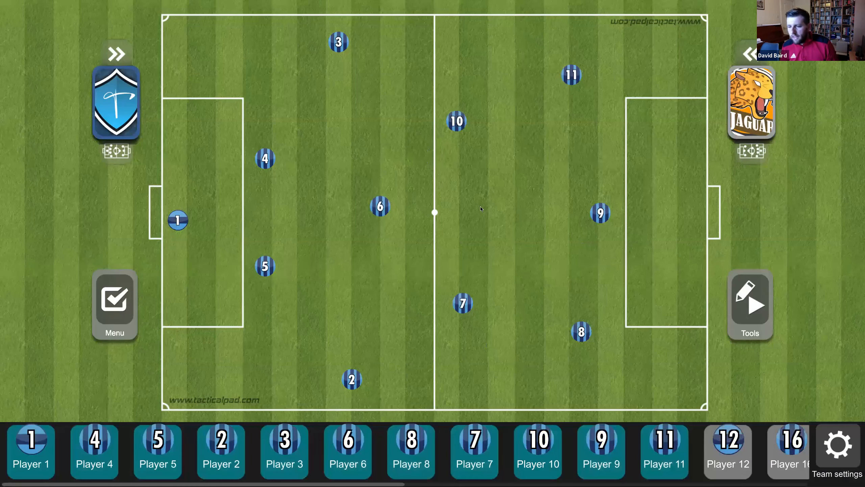
{"action": "left_click", "coordinate": [835, 450]}
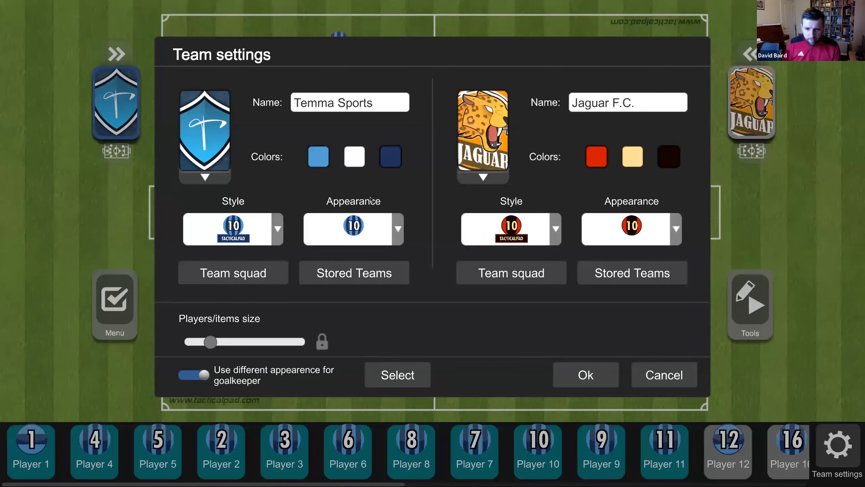
- Name the left team Barcelona and the right team Man Utd, with a dark red first colour for Barcelona
{"action": "left_click", "coordinate": [338, 106]}
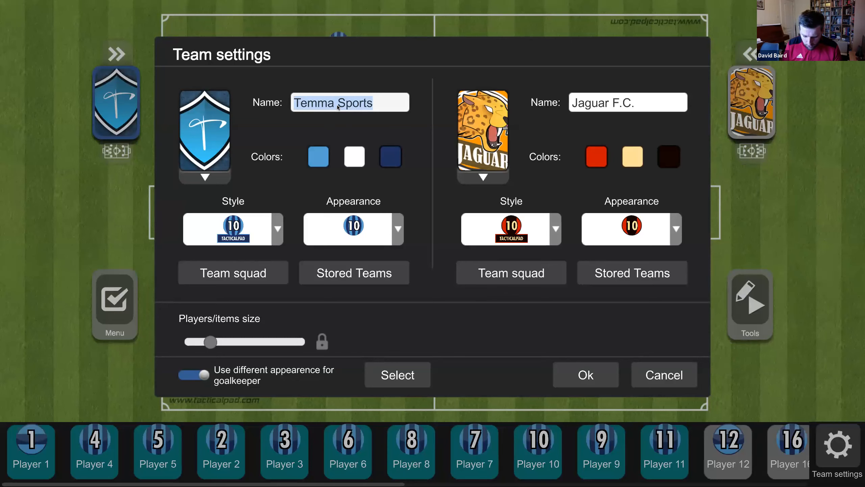
{"action": "type", "text": "Barcelona"}
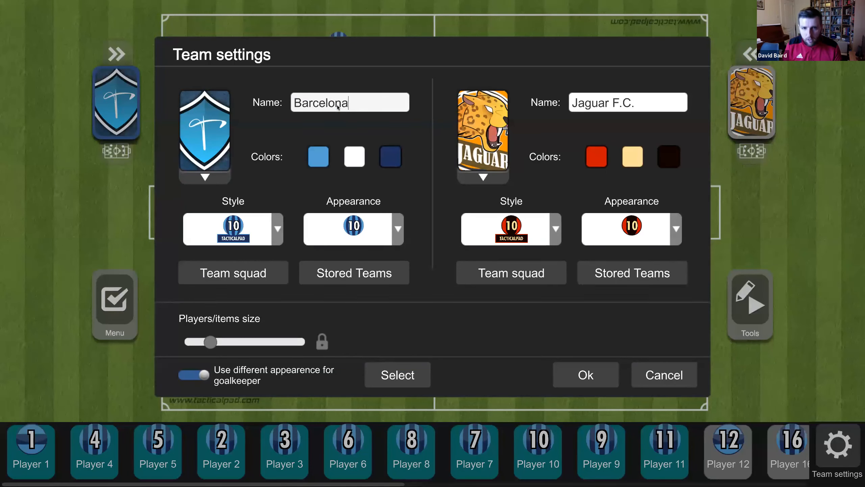
{"action": "left_click", "coordinate": [608, 109]}
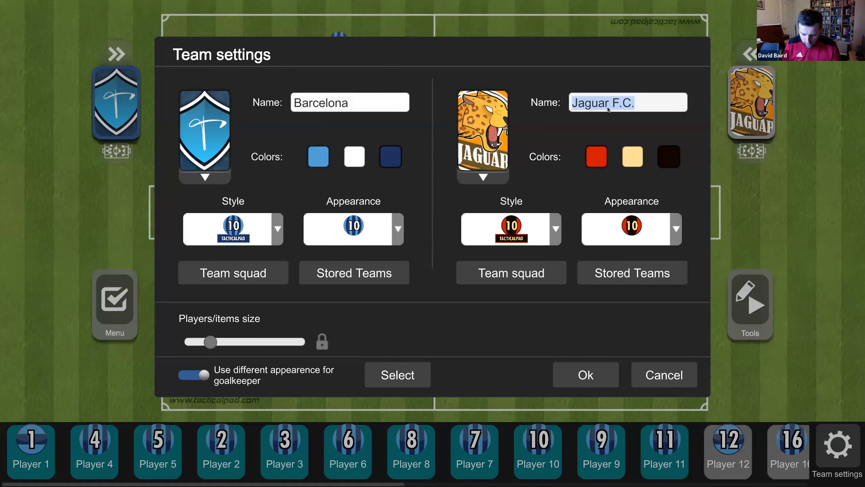
{"action": "type", "text": "Man Utd"}
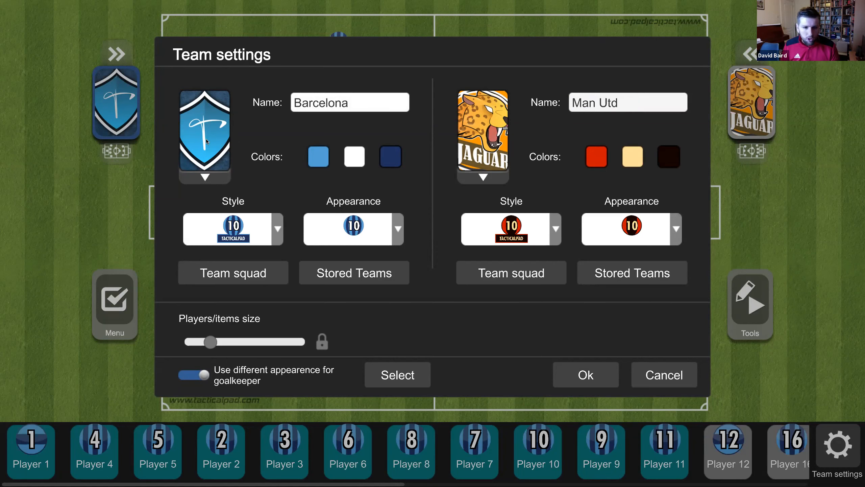
{"action": "left_click", "coordinate": [319, 156]}
{"action": "left_click", "coordinate": [376, 318]}
- Set Barcelona's third kit colour to navy and second colour to yellow
{"action": "left_click", "coordinate": [391, 156]}
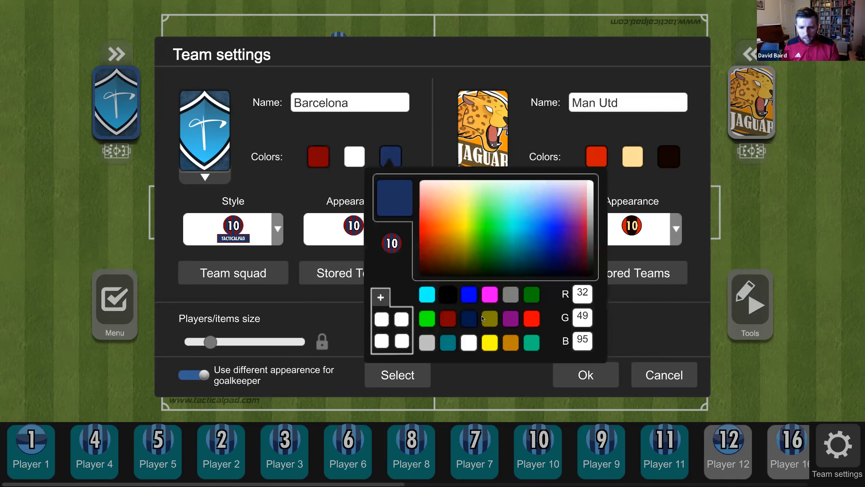
{"action": "left_click", "coordinate": [469, 318]}
{"action": "left_click", "coordinate": [355, 157]}
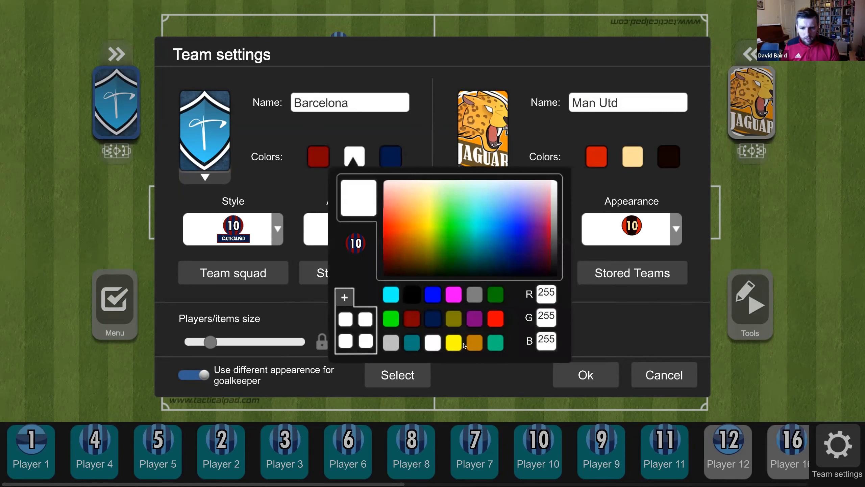
{"action": "left_click", "coordinate": [454, 342]}
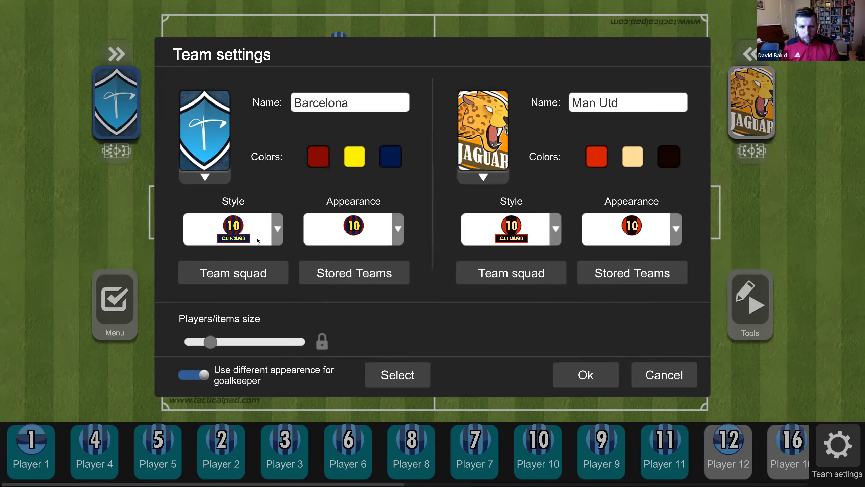
- Apply a striped kit style with the triangle yellow-number appearance to Barcelona's players
{"action": "left_click", "coordinate": [281, 231]}
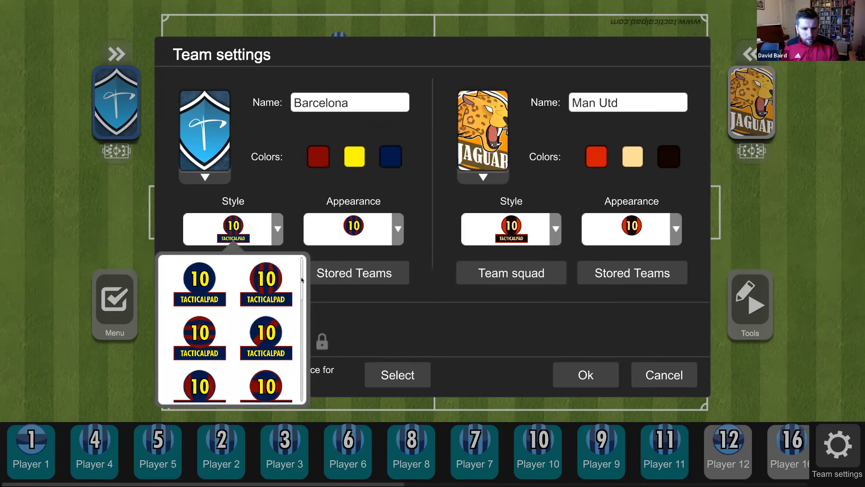
{"action": "left_click_drag", "start_coordinate": [302, 279], "coordinate": [295, 341]}
{"action": "scroll", "coordinate": [295, 340], "scroll_direction": "up", "scroll_amount": 5}
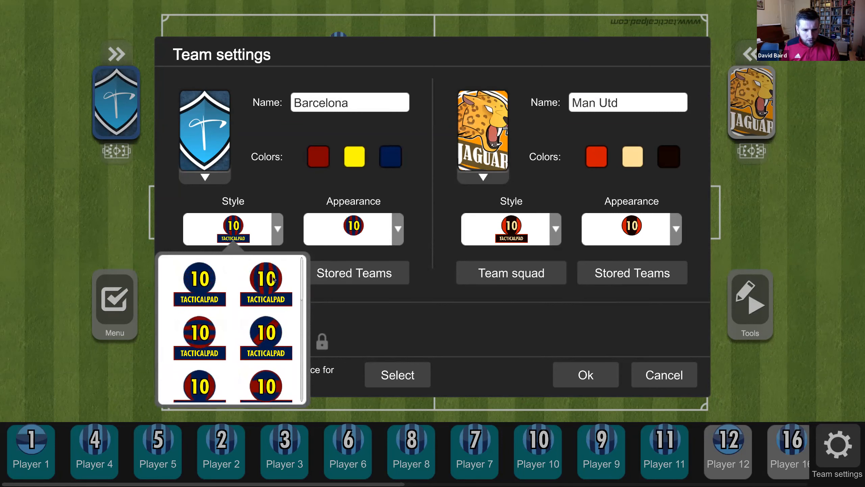
{"action": "left_click", "coordinate": [274, 279]}
{"action": "left_click", "coordinate": [368, 224]}
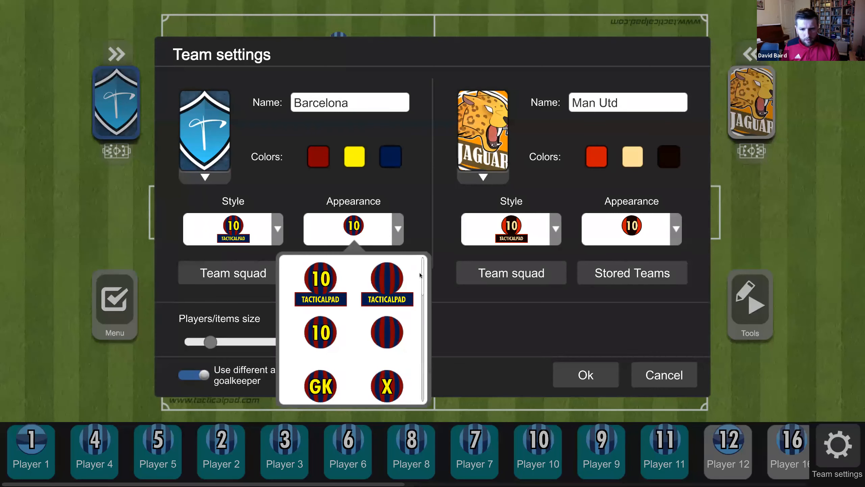
{"action": "left_click_drag", "start_coordinate": [424, 279], "coordinate": [424, 328]}
{"action": "left_click", "coordinate": [390, 297]}
{"action": "left_click", "coordinate": [586, 375]}
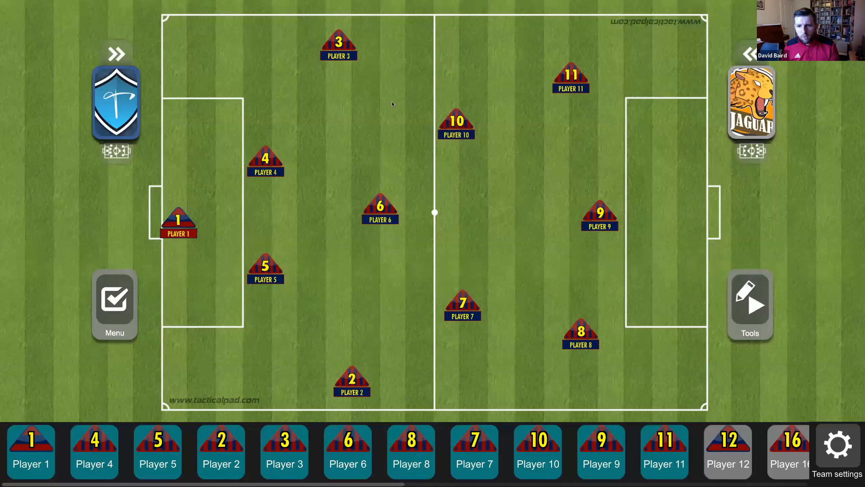
{"action": "left_click", "coordinate": [836, 447]}
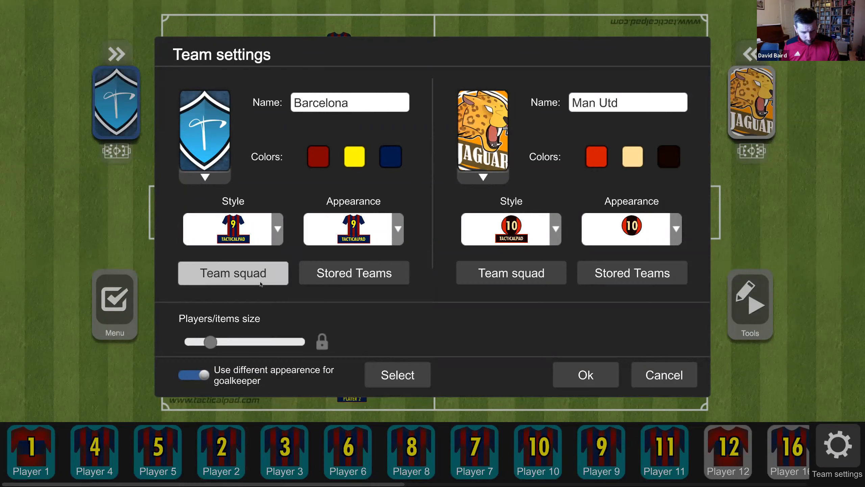
- In Barcelona's squad, rename Player 10 to Messi with position Forward and save
{"action": "left_click", "coordinate": [233, 273]}
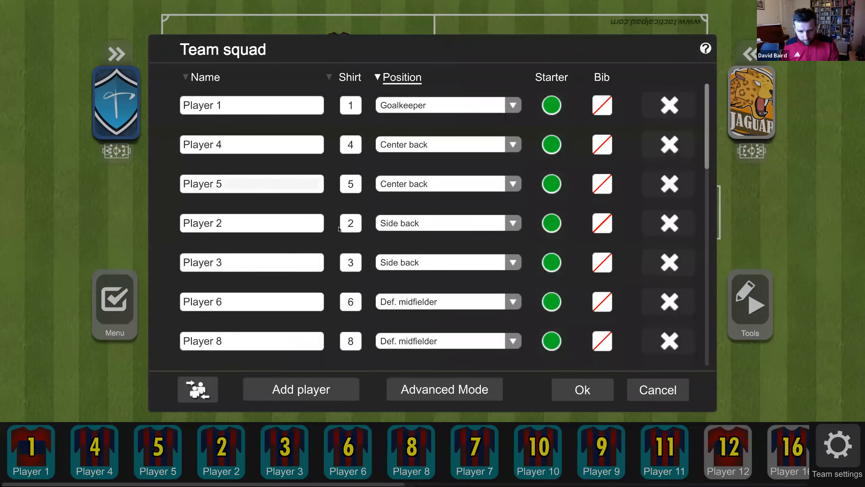
{"action": "scroll", "coordinate": [707, 159], "scroll_direction": "down", "scroll_amount": 1}
{"action": "scroll", "coordinate": [707, 159], "scroll_direction": "down", "scroll_amount": 2}
{"action": "left_click", "coordinate": [265, 289]}
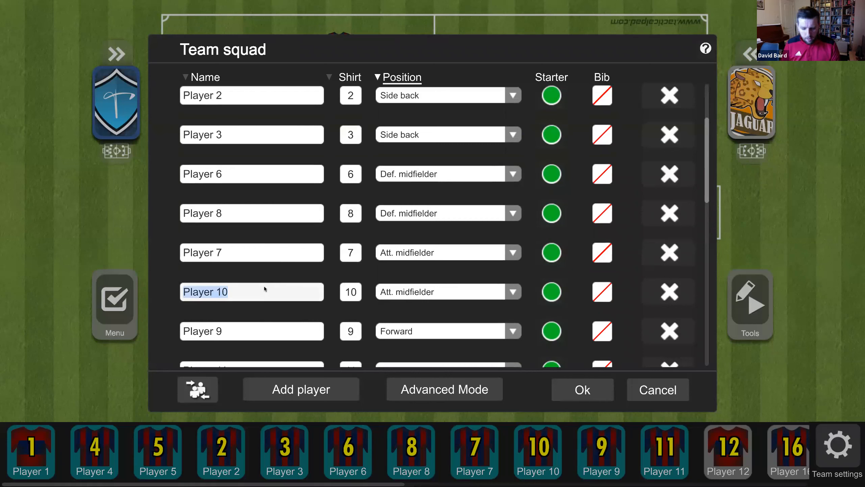
{"action": "type", "text": "Messi"}
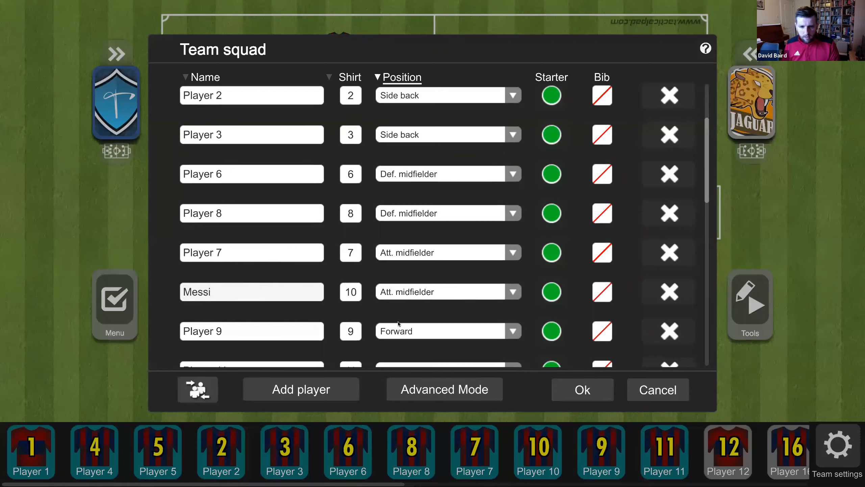
{"action": "left_click", "coordinate": [514, 292]}
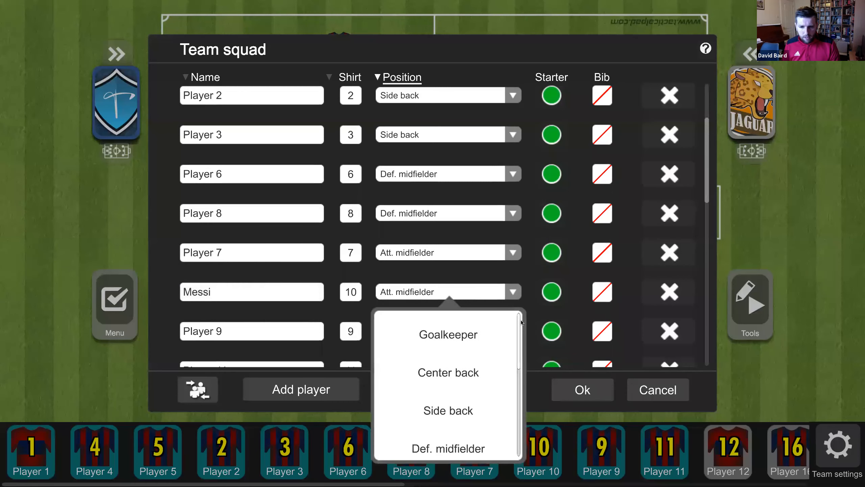
{"action": "scroll", "coordinate": [520, 352], "scroll_direction": "down", "scroll_amount": 4}
{"action": "left_click", "coordinate": [454, 385]}
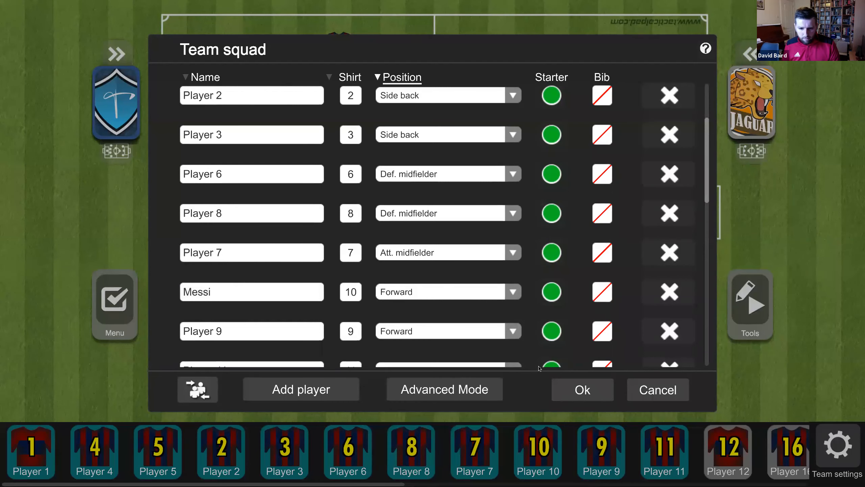
{"action": "left_click", "coordinate": [582, 390]}
- Reopen Barcelona's squad list, inspect Player 1 in Advanced Mode, then return to team settings
{"action": "left_click", "coordinate": [591, 375]}
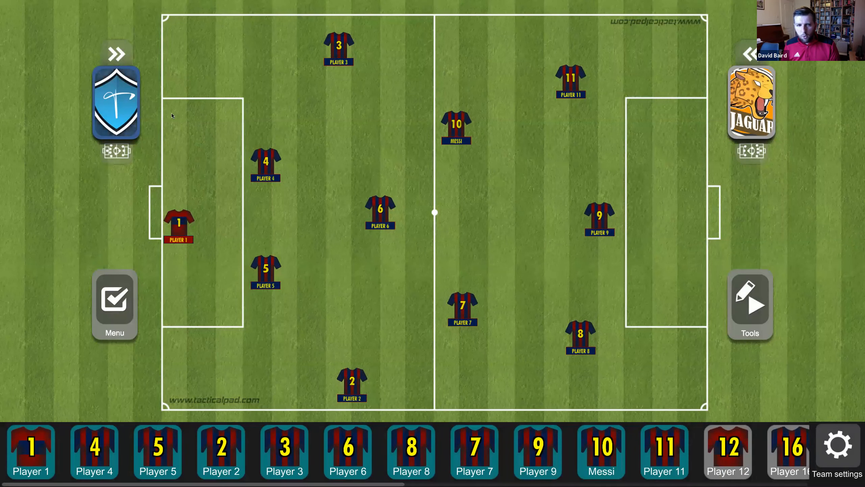
{"action": "left_click", "coordinate": [841, 434]}
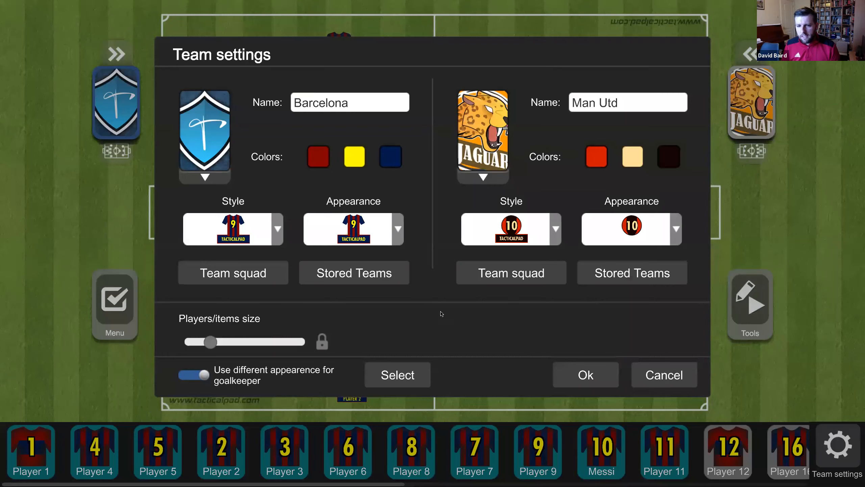
{"action": "left_click", "coordinate": [270, 283]}
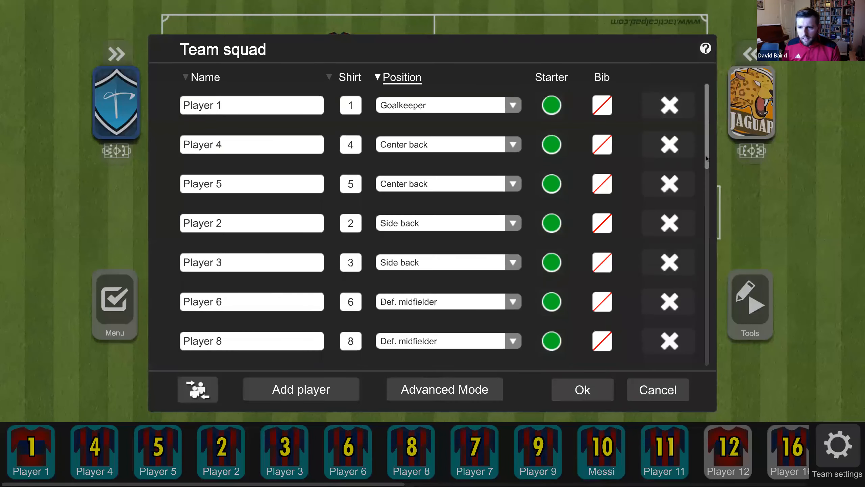
{"action": "scroll", "coordinate": [707, 158], "scroll_direction": "down", "scroll_amount": 10}
{"action": "scroll", "coordinate": [695, 236], "scroll_direction": "up", "scroll_amount": 3}
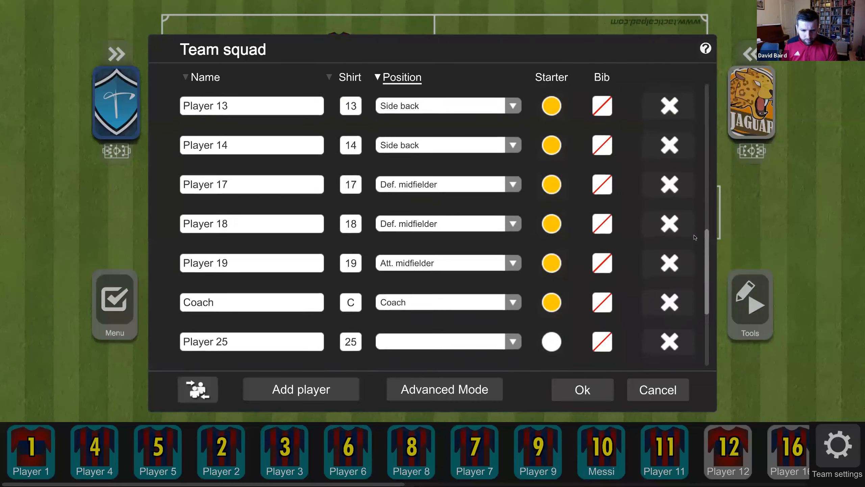
{"action": "scroll", "coordinate": [669, 135], "scroll_direction": "up", "scroll_amount": 5}
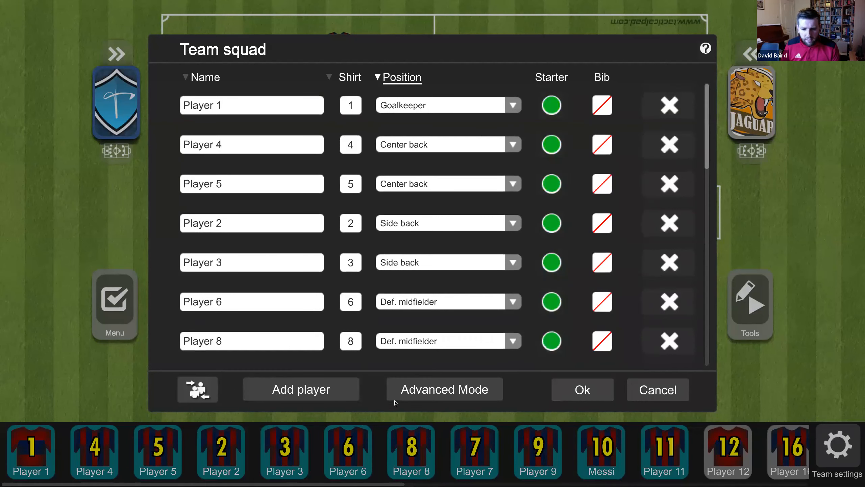
{"action": "left_click", "coordinate": [413, 392]}
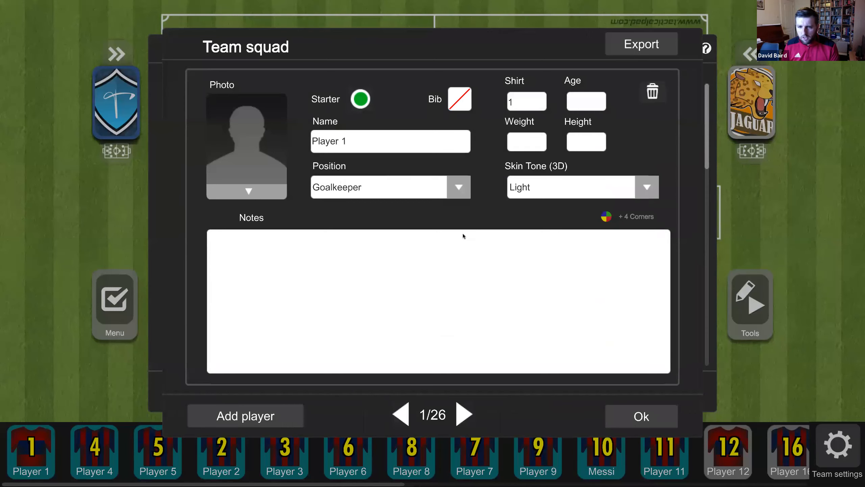
{"action": "left_click", "coordinate": [647, 409]}
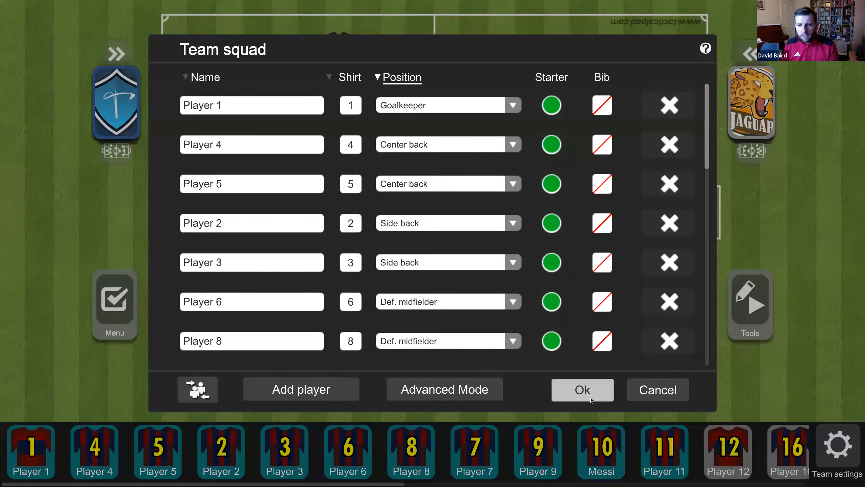
{"action": "left_click", "coordinate": [604, 402]}
- Switch Barcelona's appearance to 9-TACTICALPAD photo-placeholder cards showing number and name
{"action": "left_click", "coordinate": [356, 239]}
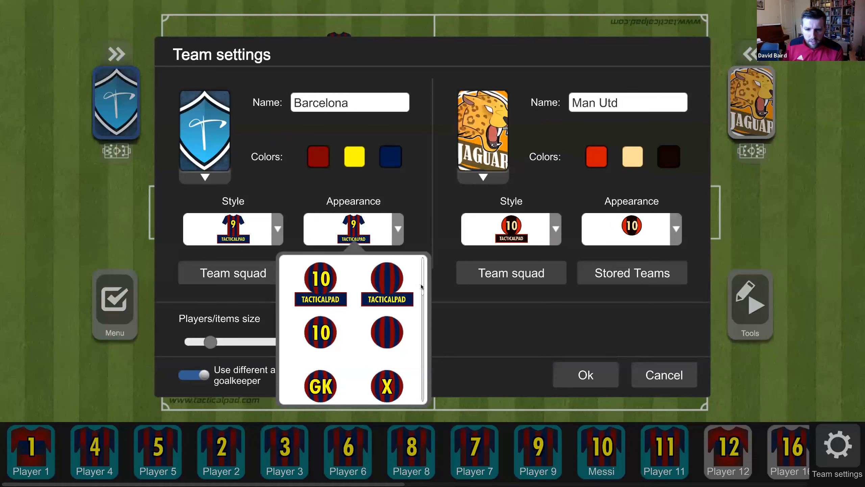
{"action": "scroll", "coordinate": [421, 318], "scroll_direction": "down", "scroll_amount": 2}
{"action": "scroll", "coordinate": [421, 321], "scroll_direction": "down", "scroll_amount": 6}
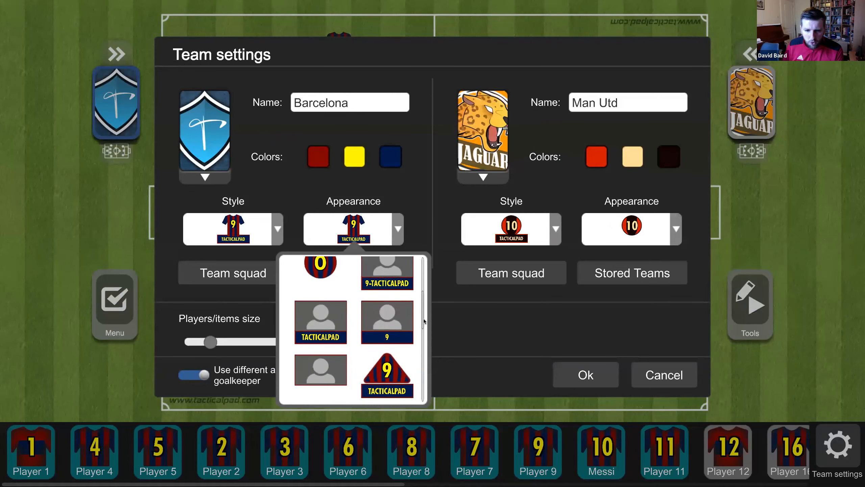
{"action": "left_click", "coordinate": [397, 284]}
{"action": "left_click", "coordinate": [586, 375]}
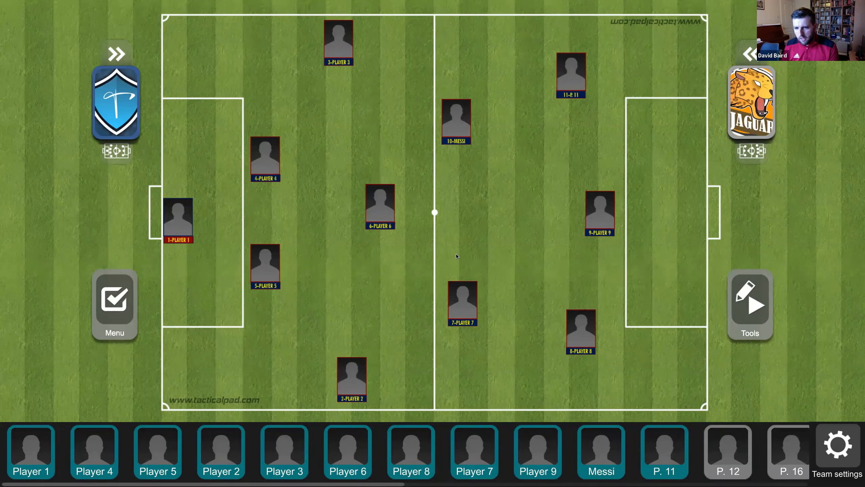
- Place a ball from the equipment items beside Player 4
{"action": "left_click", "coordinate": [757, 310]}
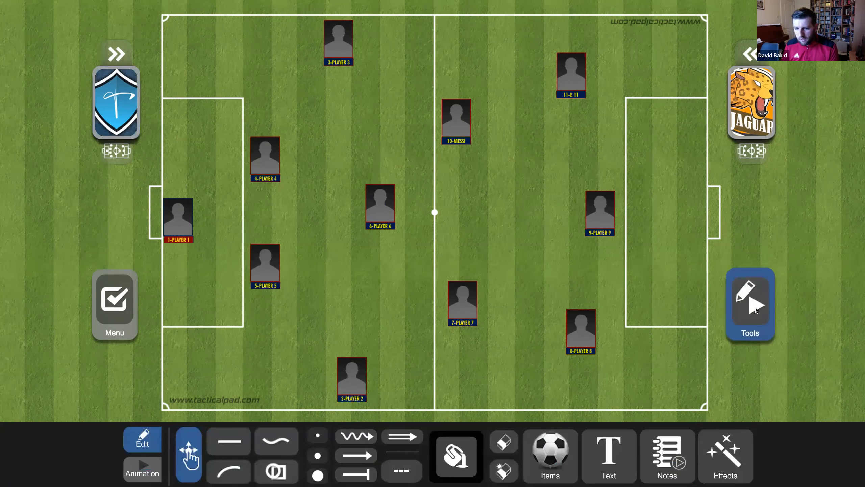
{"action": "left_click", "coordinate": [239, 442]}
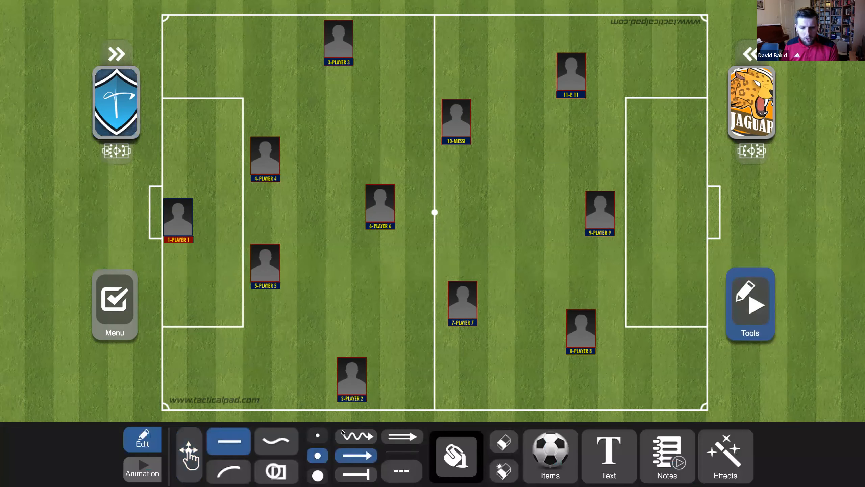
{"action": "left_click", "coordinate": [532, 456]}
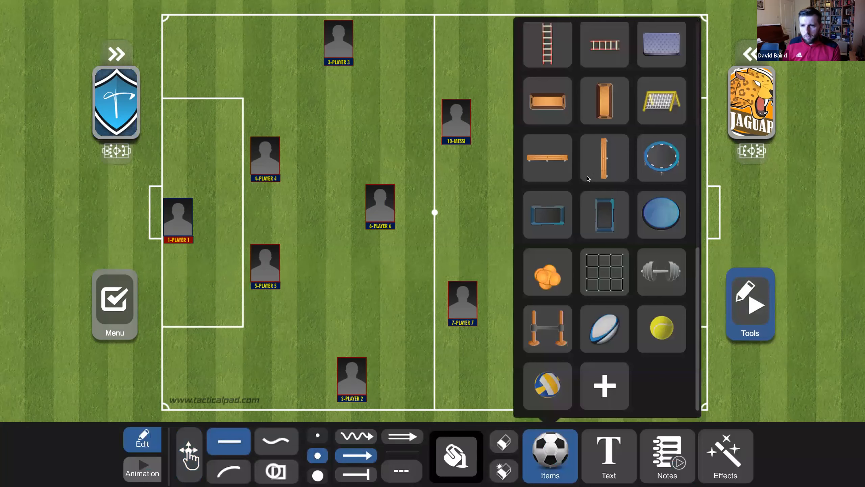
{"action": "scroll", "coordinate": [592, 177], "scroll_direction": "down", "scroll_amount": 5}
{"action": "scroll", "coordinate": [593, 175], "scroll_direction": "up", "scroll_amount": 10}
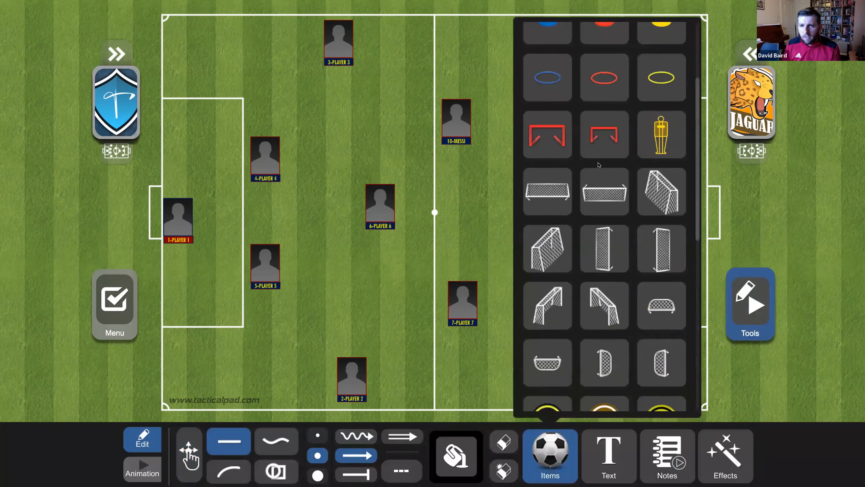
{"action": "mouse_move", "coordinate": [568, 51]}
{"action": "left_mouse_down"}
{"action": "mouse_move", "coordinate": [351, 184]}
{"action": "mouse_move", "coordinate": [285, 176]}
{"action": "mouse_move", "coordinate": [340, 111]}
{"action": "mouse_move", "coordinate": [347, 77]}
{"action": "mouse_move", "coordinate": [429, 120]}
{"action": "left_mouse_up"}
- Draw black straight passing arrows from Messi upfield past Player 11
{"action": "left_click", "coordinate": [231, 442]}
{"action": "left_click_drag", "start_coordinate": [492, 136], "coordinate": [585, 99]}
{"action": "left_click_drag", "start_coordinate": [663, 89], "coordinate": [668, 83]}
- Set upcoming drawings to dashed yellow curved lines
{"action": "left_click", "coordinate": [401, 471]}
{"action": "left_click", "coordinate": [457, 457]}
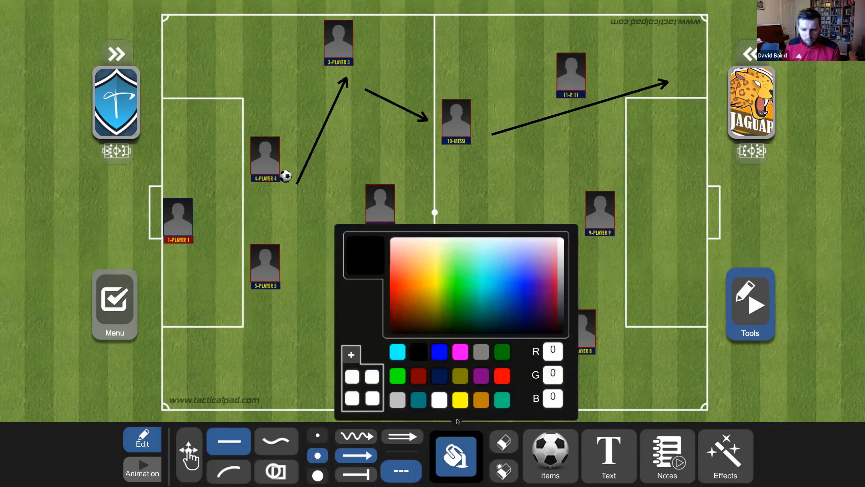
{"action": "left_click", "coordinate": [458, 404]}
{"action": "left_click", "coordinate": [299, 482]}
{"action": "left_click", "coordinate": [228, 472]}
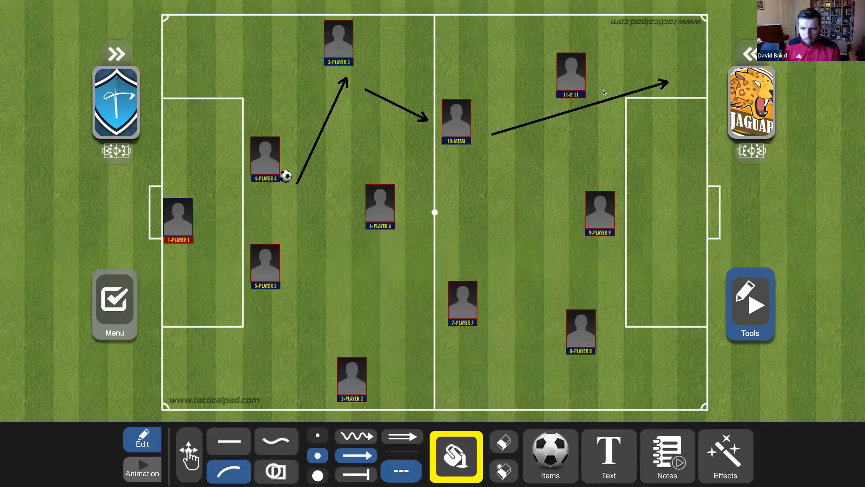
- Draw a curved yellow dashed run and a hatched magenta ellipse zone in the right penalty area
{"action": "left_click_drag", "start_coordinate": [604, 47], "coordinate": [663, 37]}
{"action": "left_click", "coordinate": [189, 455]}
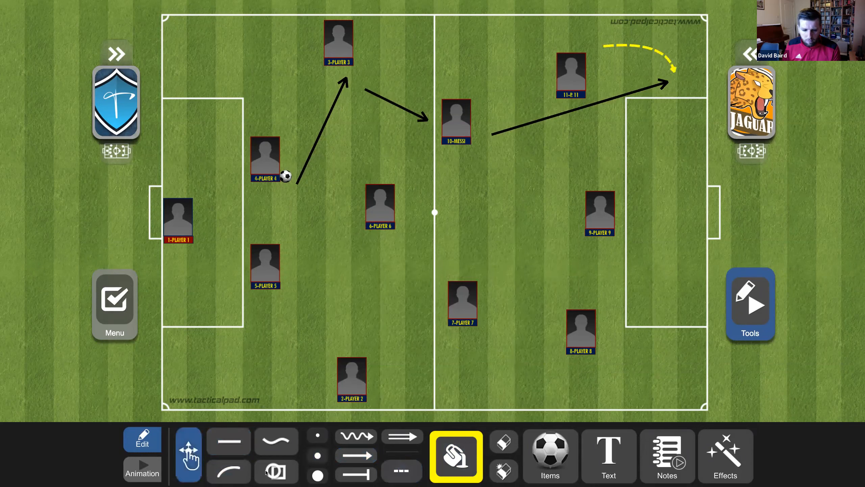
{"action": "left_click", "coordinate": [275, 471]}
{"action": "left_click", "coordinate": [348, 475]}
{"action": "left_click", "coordinate": [452, 444]}
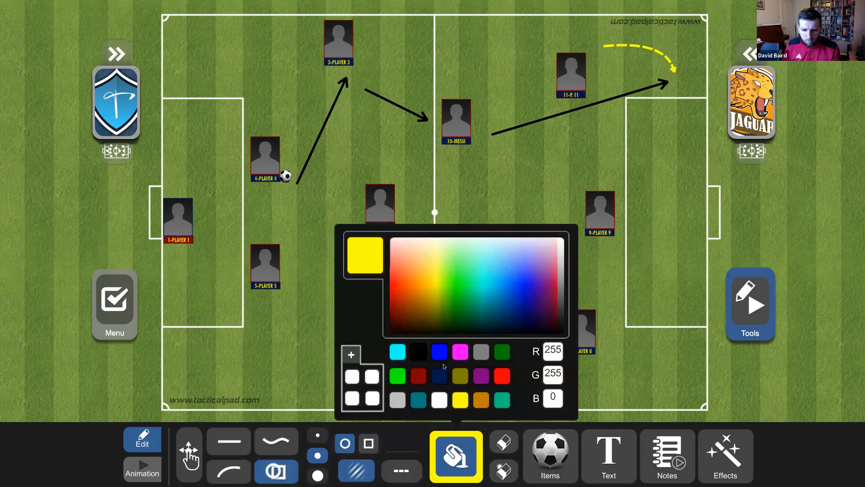
{"action": "left_click", "coordinate": [461, 352]}
{"action": "mouse_move", "coordinate": [694, 149]}
{"action": "left_mouse_down"}
{"action": "mouse_move", "coordinate": [661, 270]}
{"action": "mouse_move", "coordinate": [636, 282]}
{"action": "left_mouse_up"}
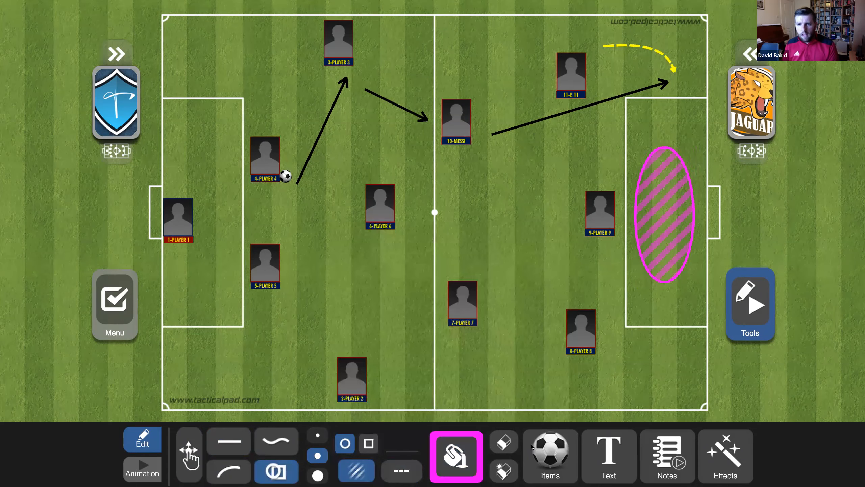
- Add dashed yellow arrows into the zone and from Player 7 toward Player 9, then request clearing all drawings
{"action": "left_click", "coordinate": [401, 473]}
{"action": "left_click", "coordinate": [457, 455]}
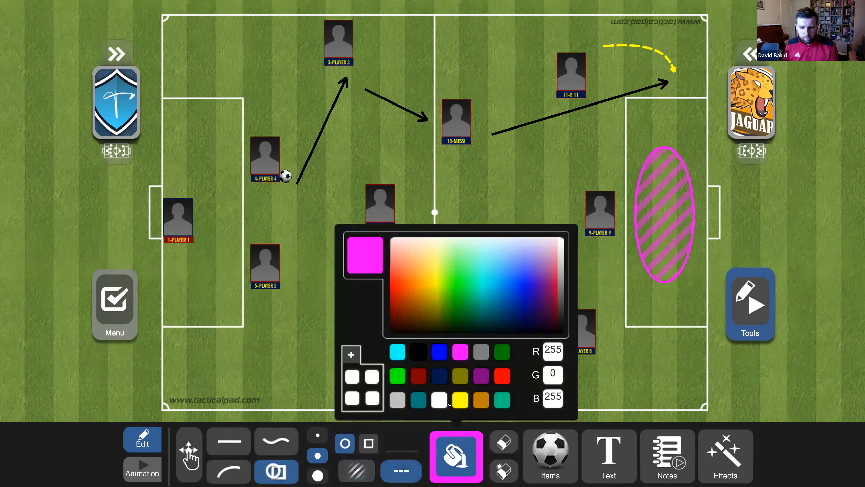
{"action": "left_click", "coordinate": [460, 406]}
{"action": "left_click", "coordinate": [229, 442]}
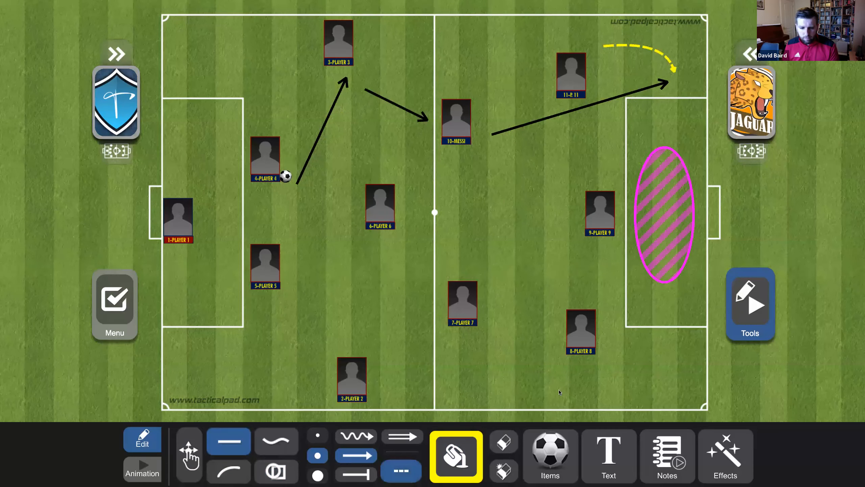
{"action": "left_click_drag", "start_coordinate": [608, 350], "coordinate": [673, 271]}
{"action": "left_click_drag", "start_coordinate": [634, 213], "coordinate": [674, 230]}
{"action": "left_click_drag", "start_coordinate": [502, 301], "coordinate": [580, 243]}
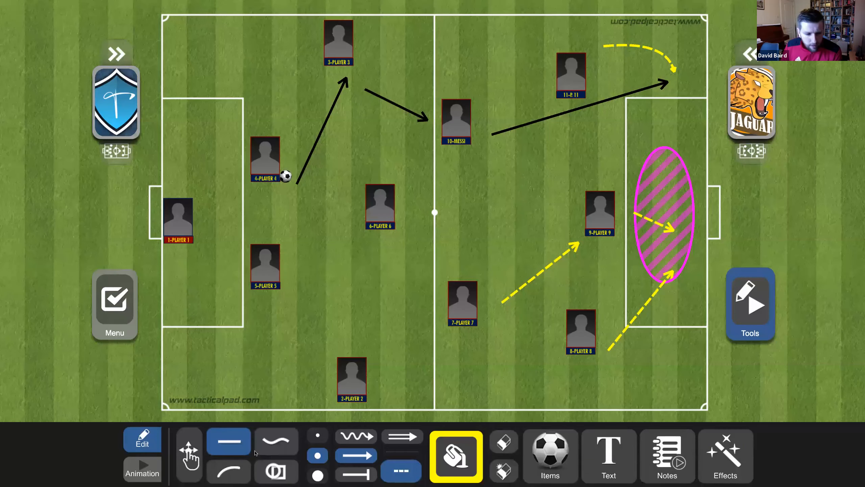
{"action": "left_click", "coordinate": [504, 470]}
- Confirm erasing the drawings and change Barcelona's appearance to plain striped round tokens
{"action": "left_click", "coordinate": [393, 286]}
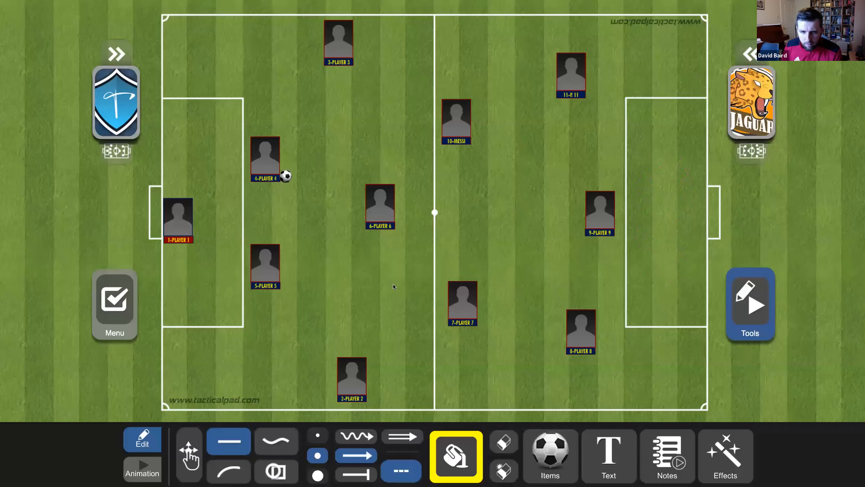
{"action": "left_click", "coordinate": [129, 112]}
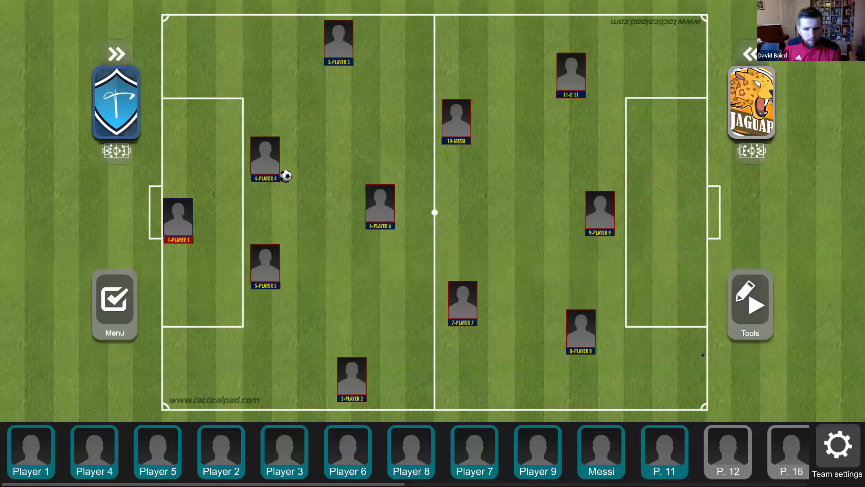
{"action": "left_click", "coordinate": [833, 437]}
{"action": "left_click", "coordinate": [341, 236]}
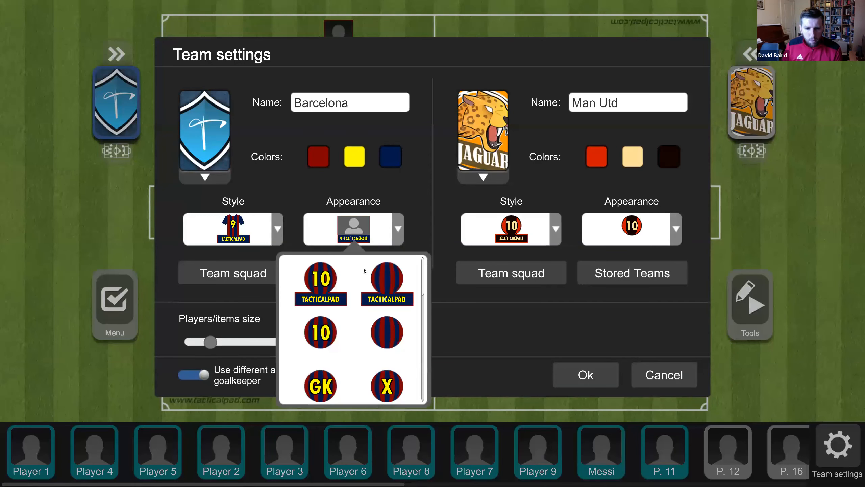
{"action": "left_click", "coordinate": [387, 332]}
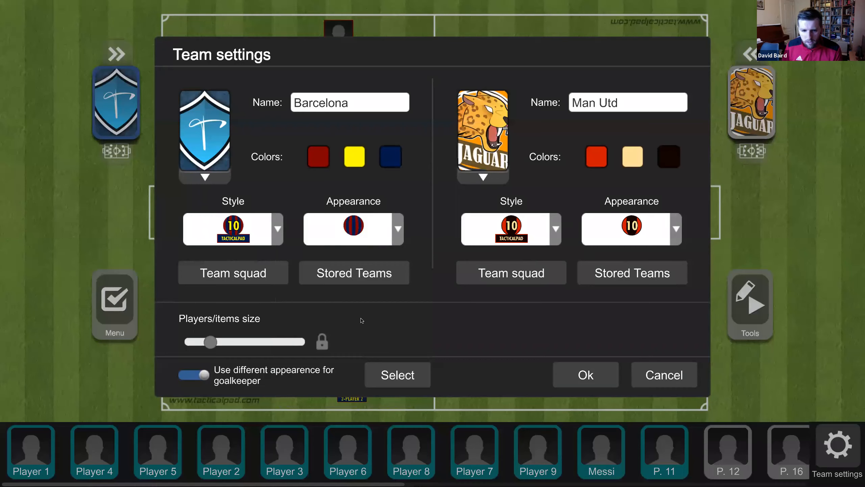
{"action": "left_click", "coordinate": [575, 378]}
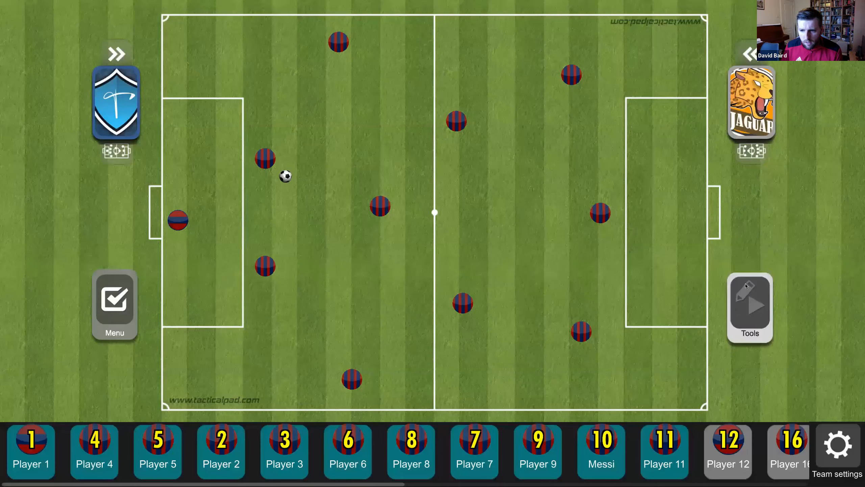
- Check the Jaguar bench and project options, then return to Barcelona's bench
{"action": "left_click", "coordinate": [750, 304]}
{"action": "left_click", "coordinate": [744, 133]}
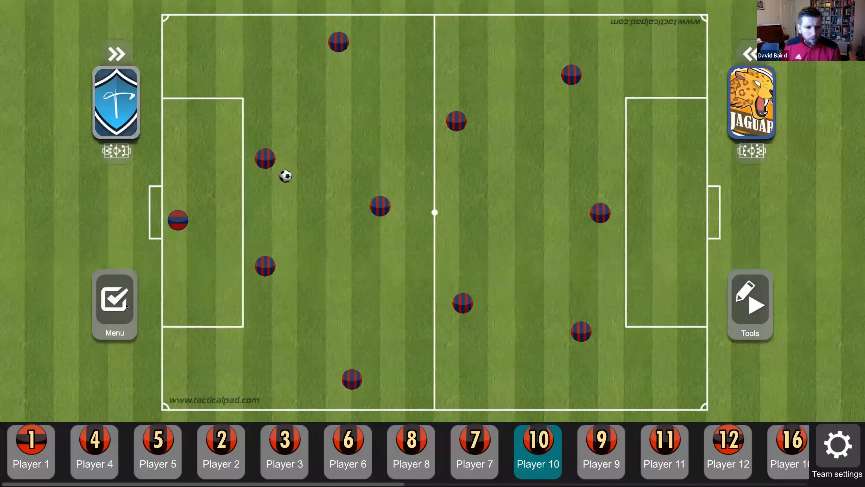
{"action": "left_click", "coordinate": [125, 305]}
{"action": "left_click", "coordinate": [98, 136]}
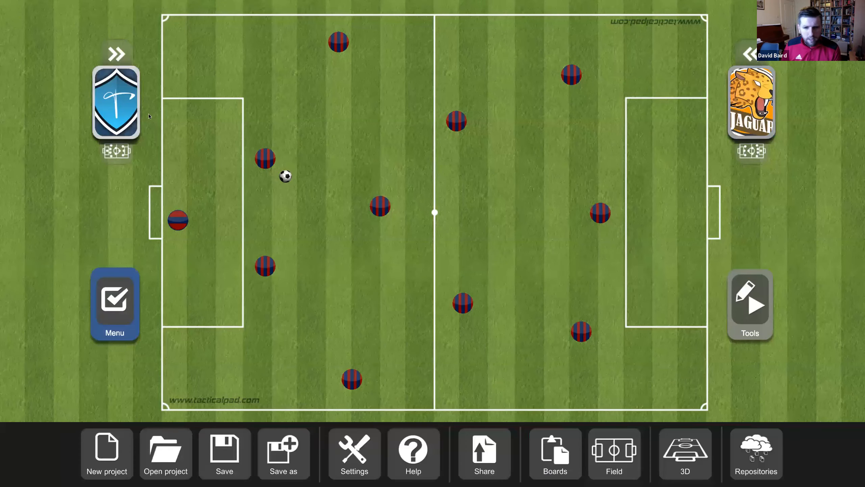
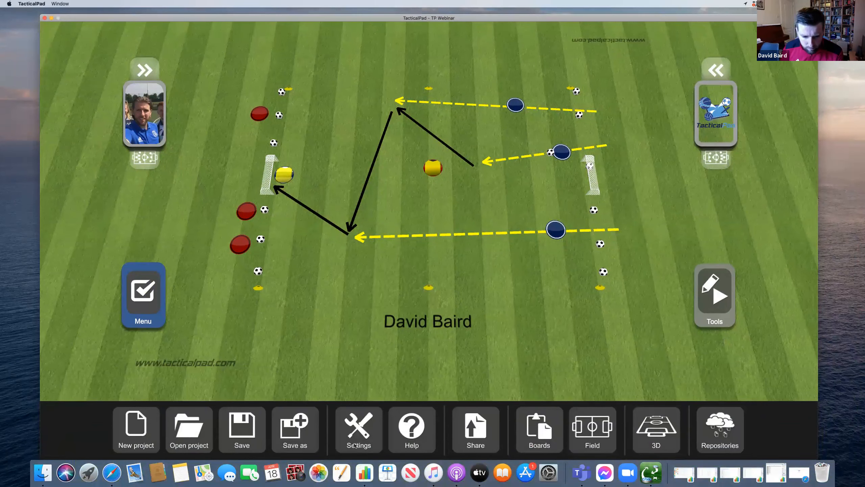
- Switch TacticalPAD to fullscreen in Settings and show the session's boards list
{"action": "left_click", "coordinate": [359, 429]}
{"action": "left_click", "coordinate": [462, 234]}
{"action": "left_click", "coordinate": [388, 152]}
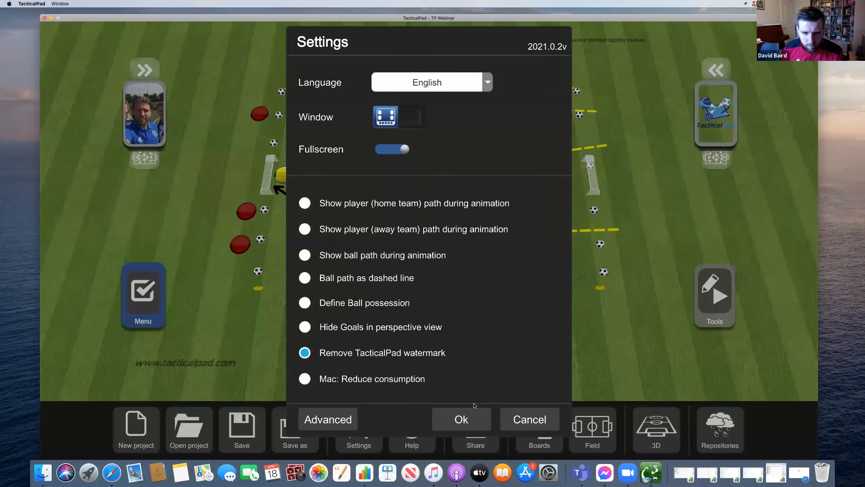
{"action": "left_click", "coordinate": [472, 418]}
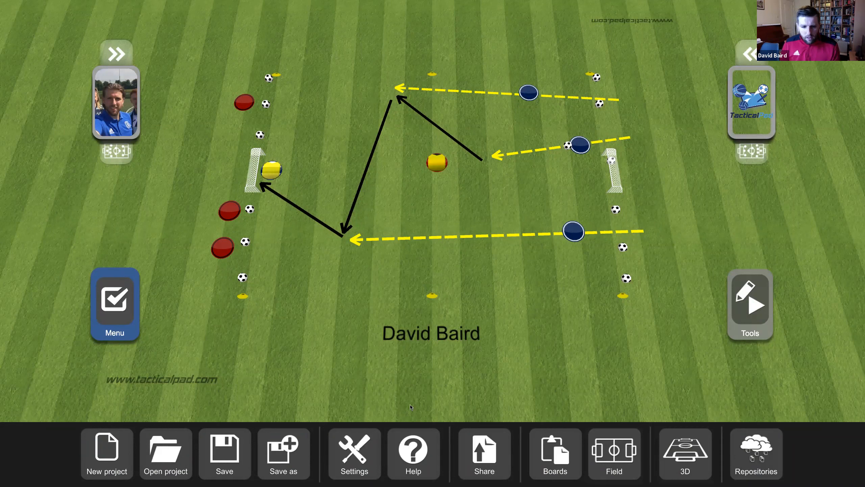
{"action": "left_click", "coordinate": [553, 443]}
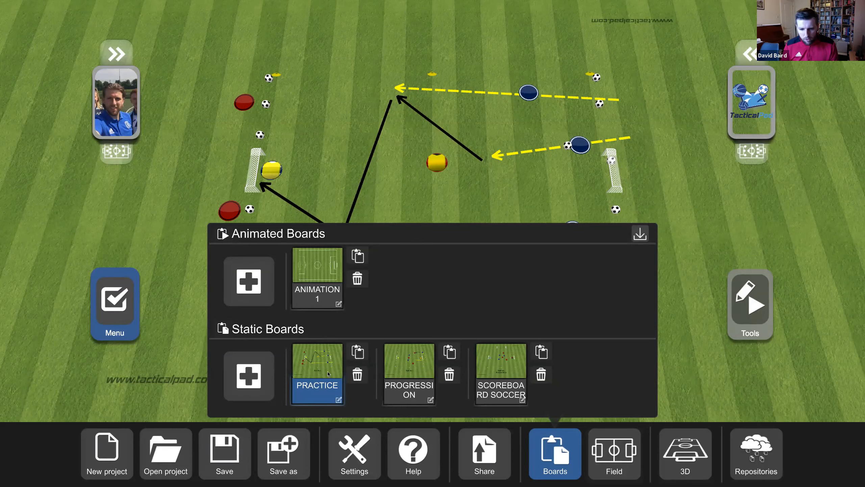
- Close, reopen and close the boards list again to reveal the PRACTICE drill
{"action": "left_click", "coordinate": [333, 354]}
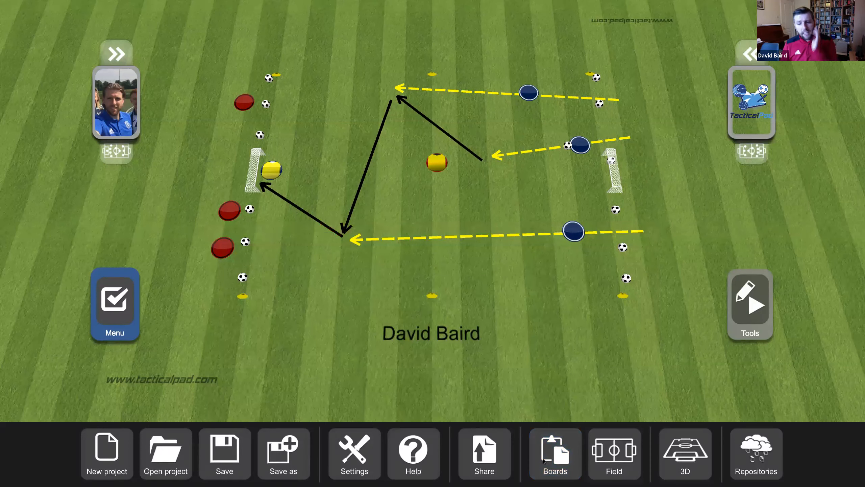
{"action": "left_click", "coordinate": [555, 453]}
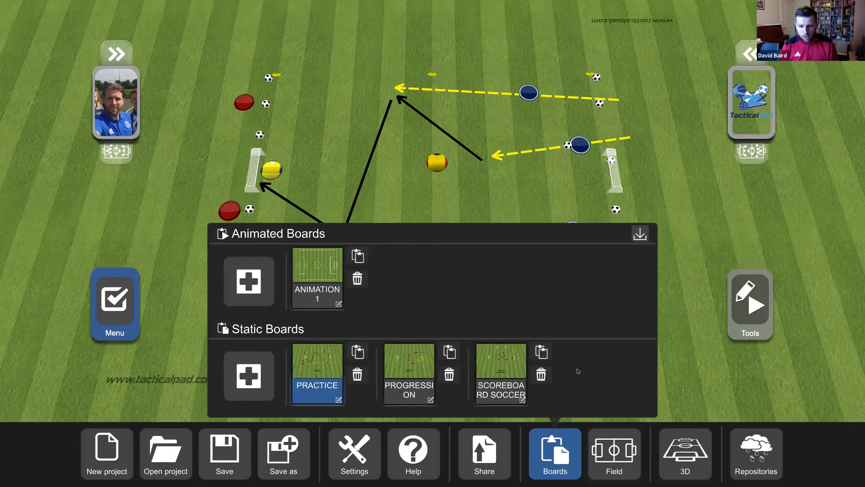
{"action": "left_click", "coordinate": [335, 357]}
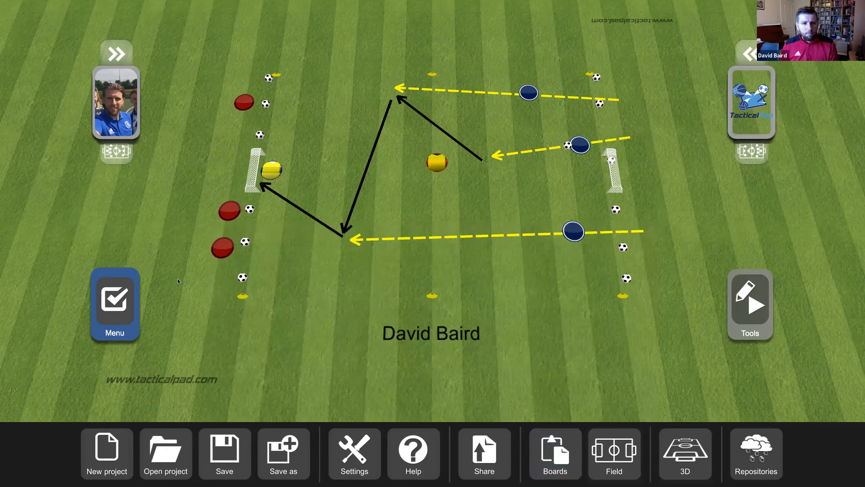
- In Team settings, rename the home team to the coach's name and the away team to 'TacticalPad'
{"action": "left_click", "coordinate": [120, 117]}
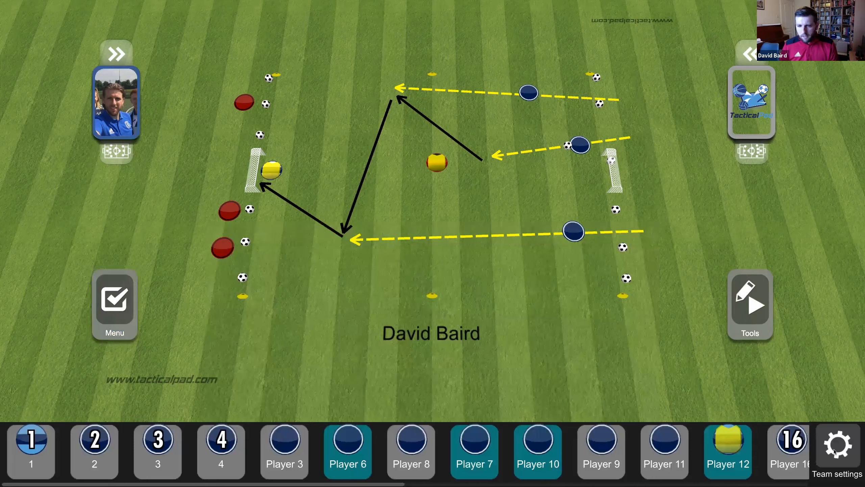
{"action": "left_click", "coordinate": [837, 445]}
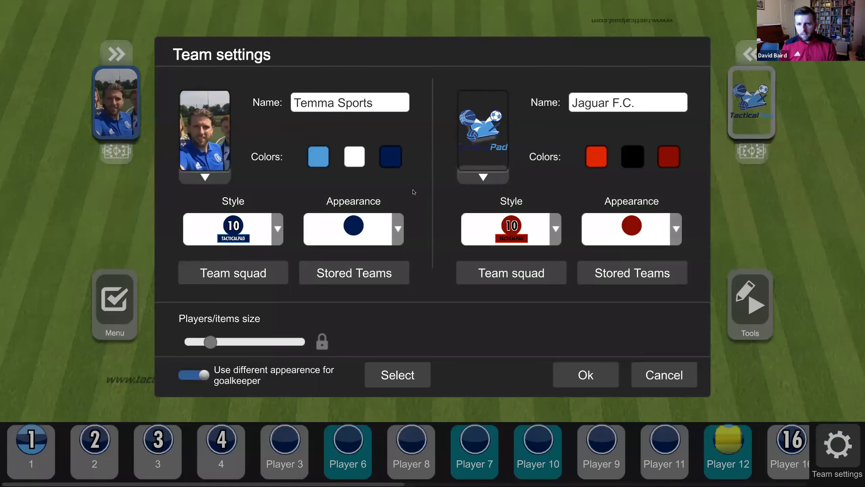
{"action": "left_click", "coordinate": [368, 109]}
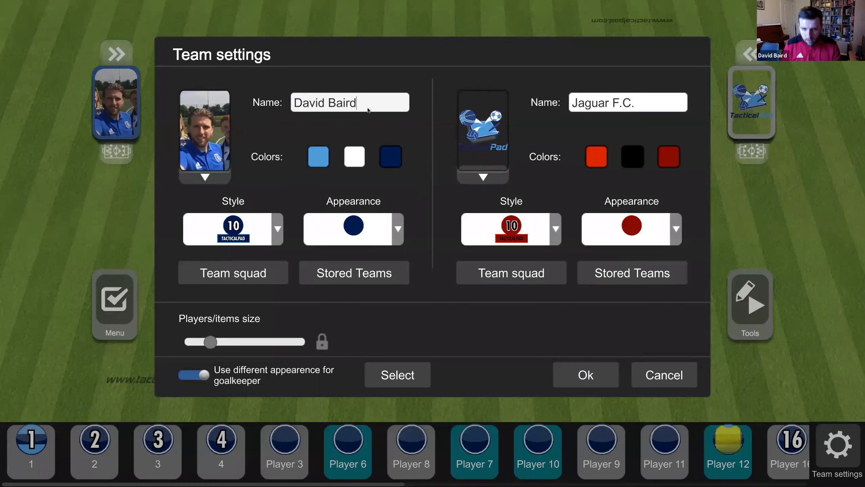
{"action": "left_click", "coordinate": [619, 104]}
{"action": "type", "text": "Tac"}
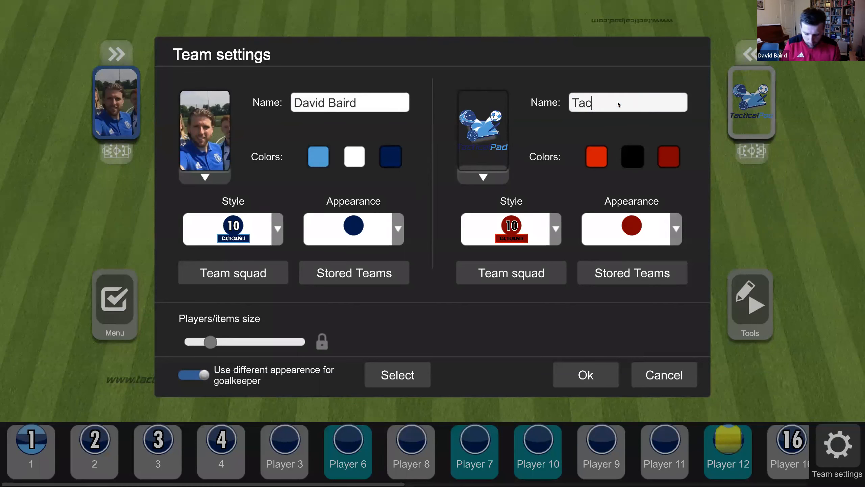
{"action": "type", "text": "ticalPad"}
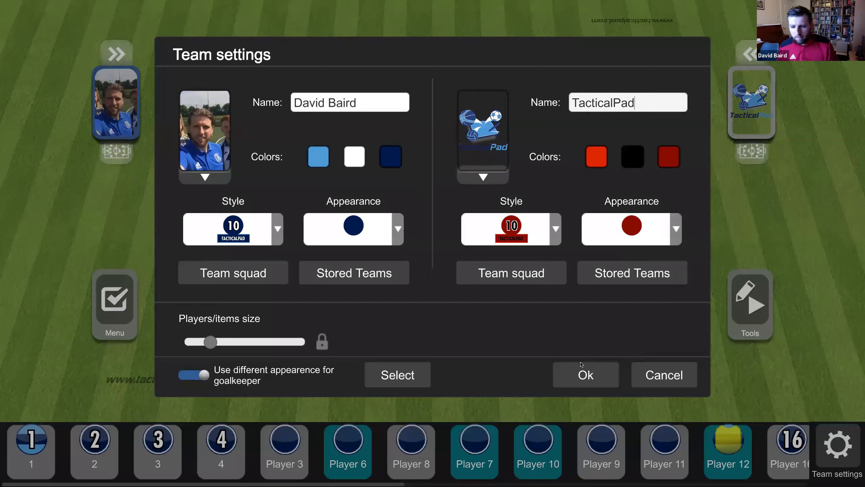
{"action": "left_click", "coordinate": [560, 373]}
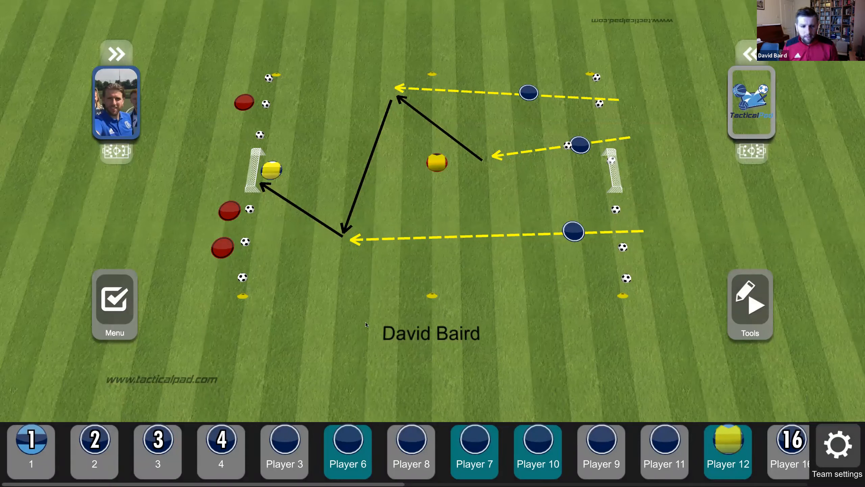
- Open the session notes and review the advanced Space, Intensity and Act. Time fields
{"action": "left_click", "coordinate": [136, 314]}
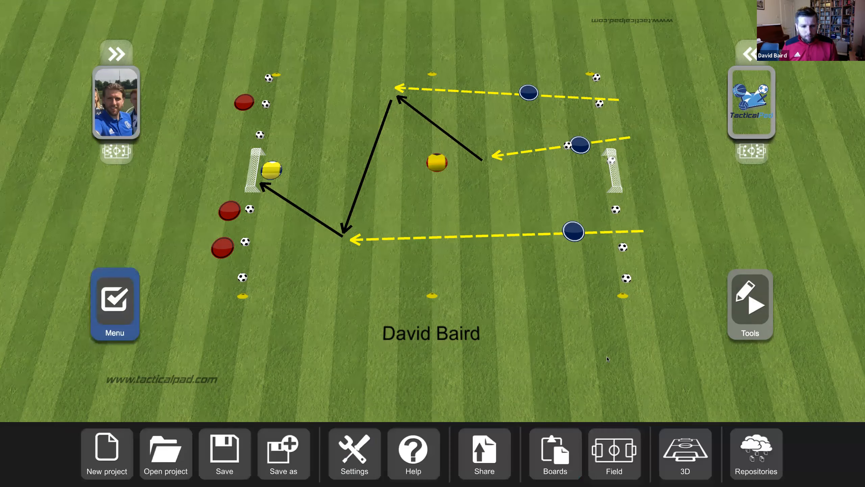
{"action": "left_click", "coordinate": [749, 315]}
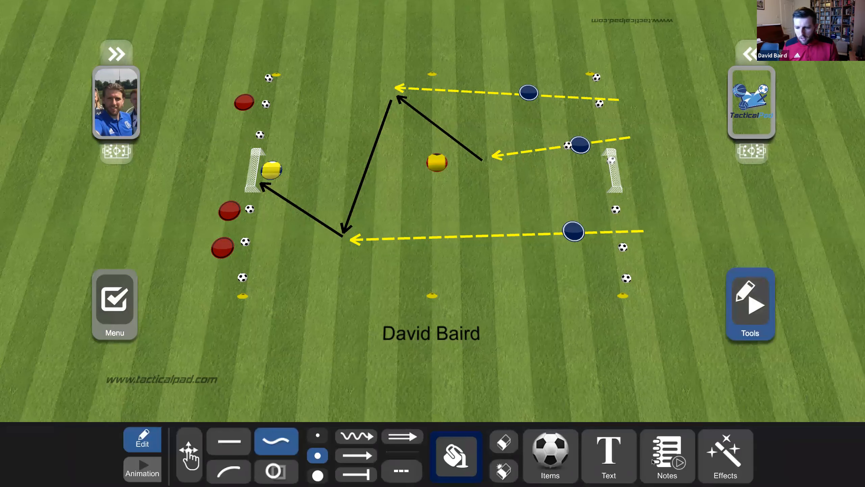
{"action": "left_click", "coordinate": [659, 461]}
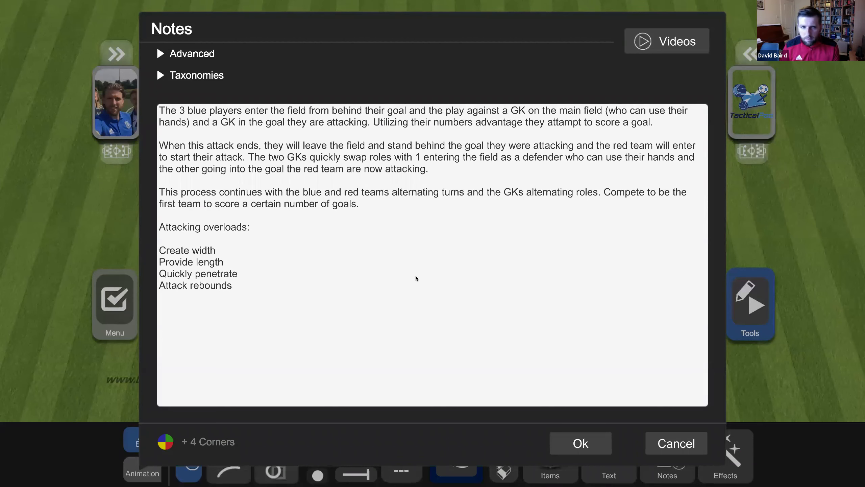
{"action": "left_click", "coordinate": [204, 56]}
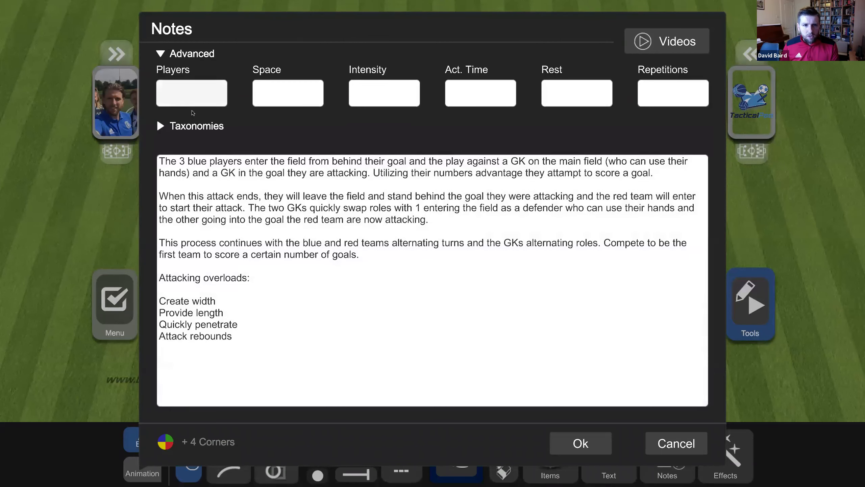
{"action": "left_click", "coordinate": [313, 92]}
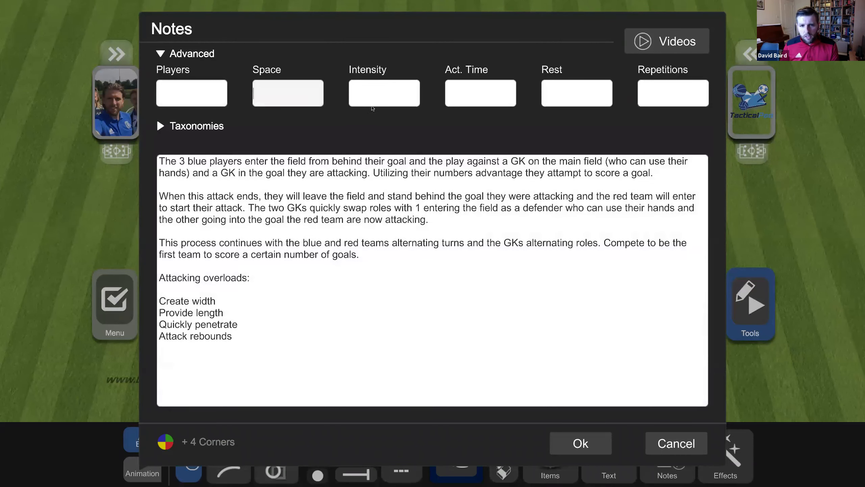
{"action": "left_click", "coordinate": [388, 99]}
{"action": "left_click", "coordinate": [482, 102]}
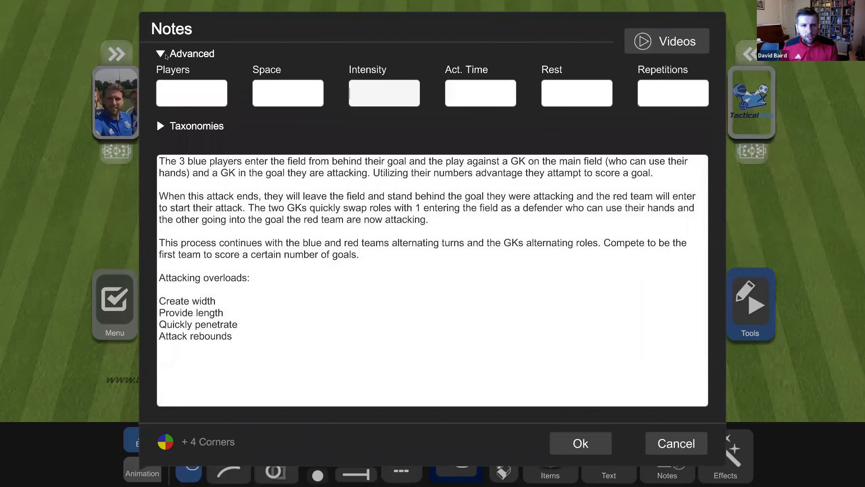
{"action": "left_click", "coordinate": [165, 54]}
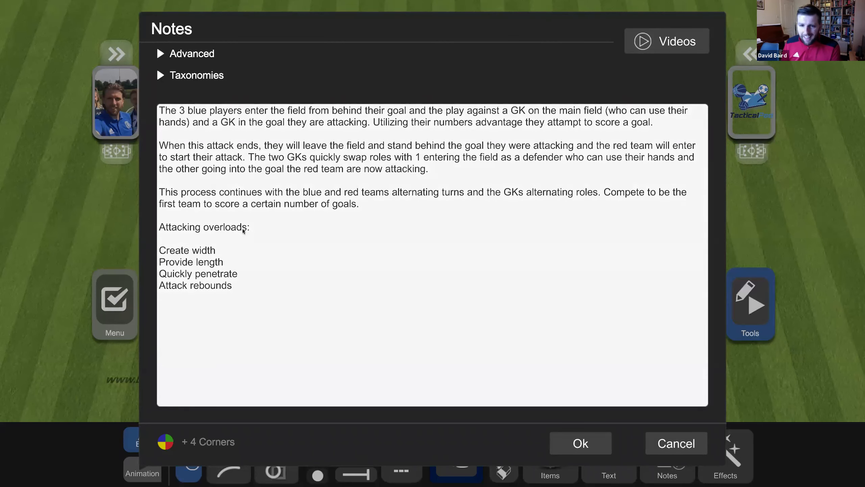
- Switch the notes to the four-corners layout and remove stray letters from the Social quadrant
{"action": "left_click", "coordinate": [169, 439]}
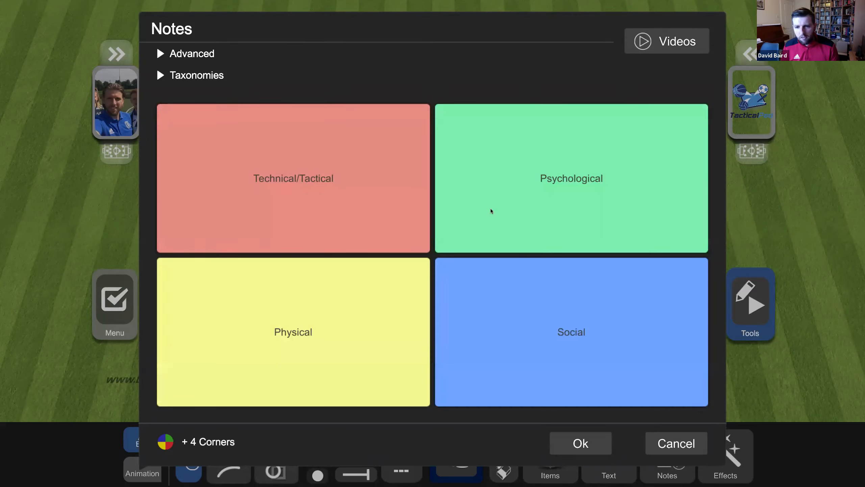
{"action": "left_click", "coordinate": [581, 184]}
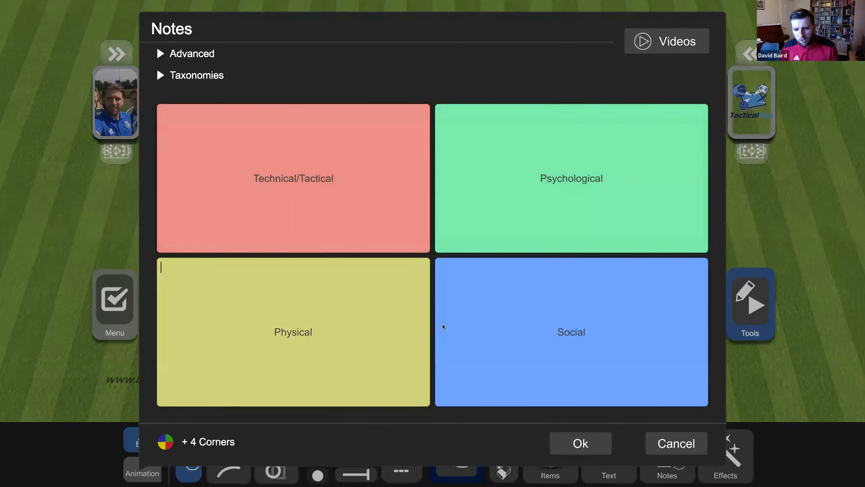
{"action": "left_click", "coordinate": [542, 331]}
{"action": "type", "text": "dfdg hfhfggh"}
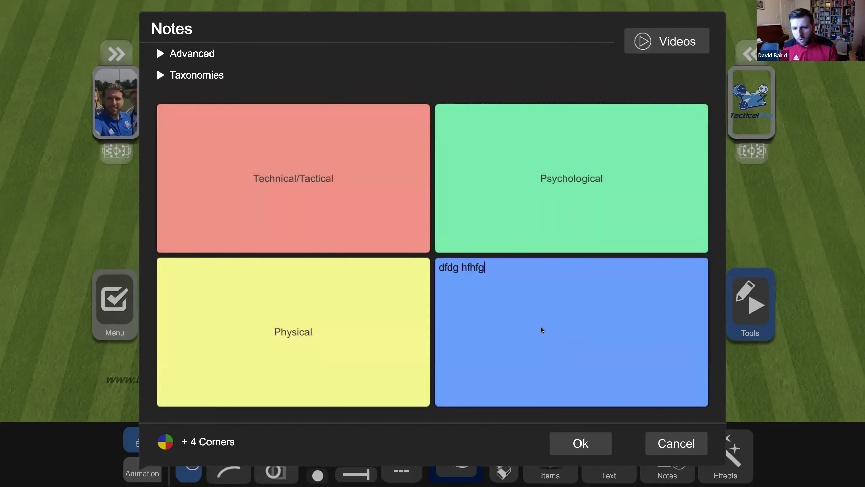
{"action": "key", "text": "BackSpace"}
{"action": "key", "text": "BackSpace"}
{"action": "key", "text": "BackSpace"}
{"action": "key", "text": "BackSpace"}
{"action": "key", "text": "BackSpace"}
{"action": "key", "text": "BackSpace"}
{"action": "key", "text": "BackSpace"}
{"action": "key", "text": "BackSpace"}
{"action": "key", "text": "BackSpace"}
{"action": "key", "text": "BackSpace"}
{"action": "key", "text": "BackSpace"}
{"action": "key", "text": "BackSpace"}
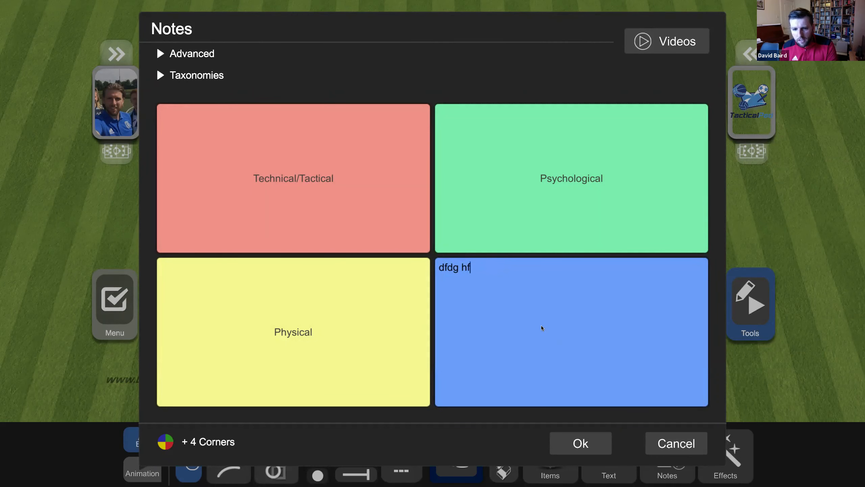
{"action": "key", "text": "BackSpace"}
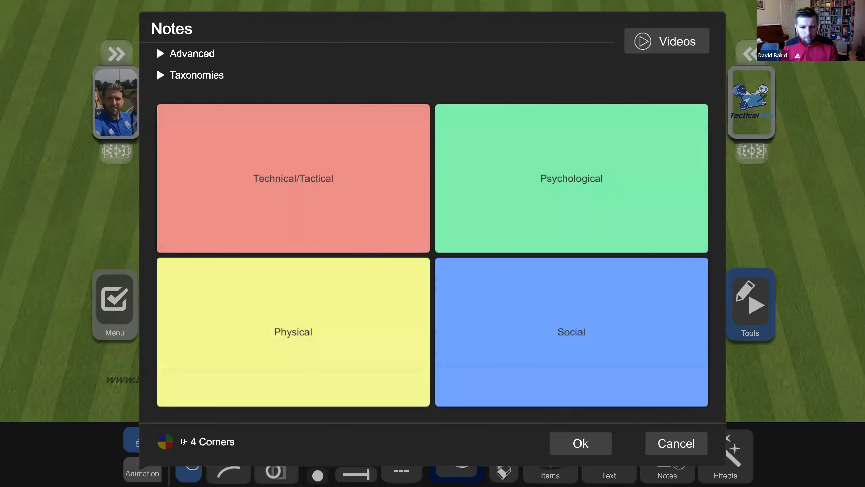
- Restore the single full-text notes box, close the notes and show the project options
{"action": "left_click", "coordinate": [184, 442]}
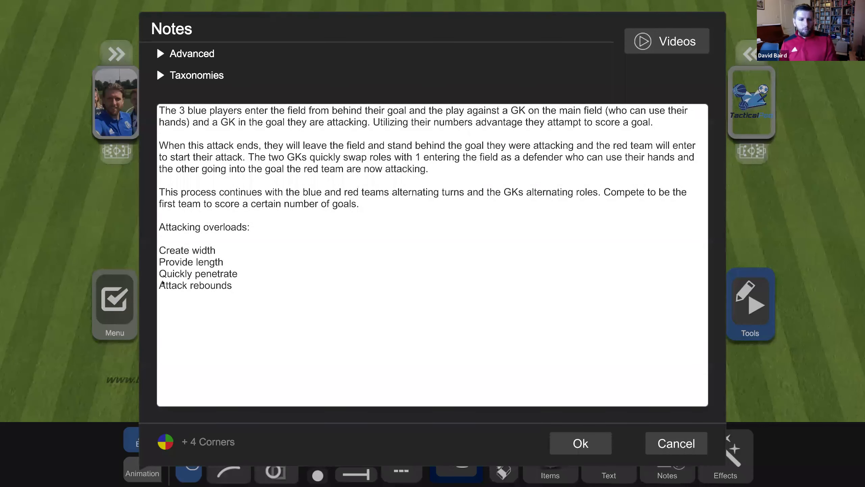
{"action": "left_click", "coordinate": [578, 440]}
{"action": "left_click", "coordinate": [138, 312]}
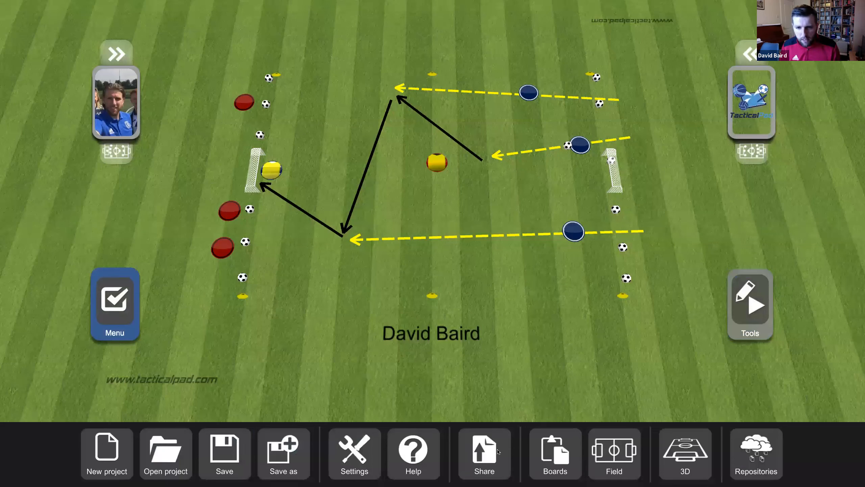
- Export the board with notes as a JPEG document named 'Test' to the Desktop
{"action": "left_click", "coordinate": [481, 433]}
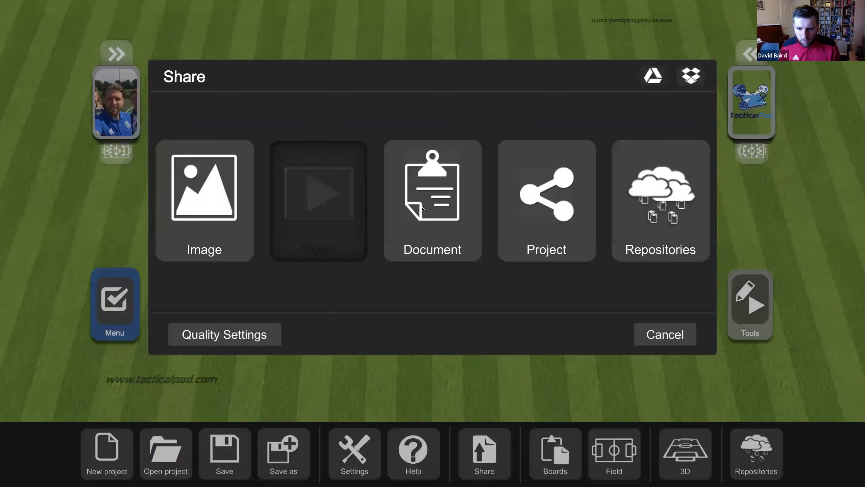
{"action": "left_click", "coordinate": [423, 209]}
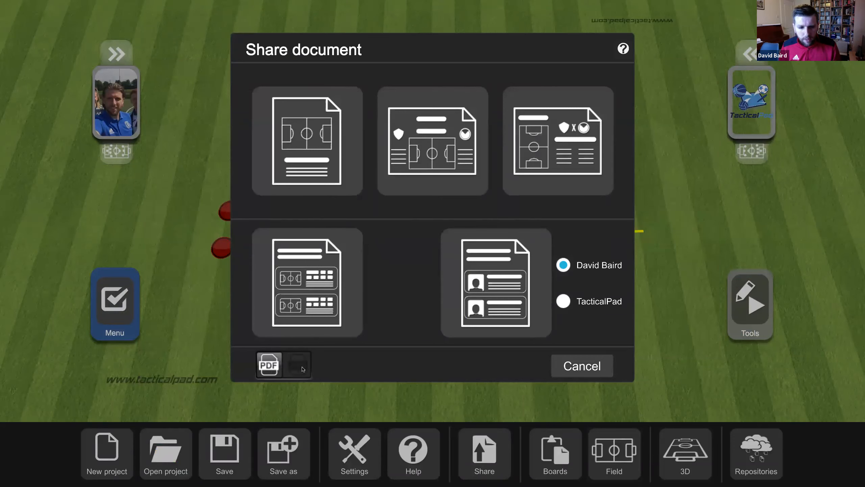
{"action": "left_click", "coordinate": [305, 371]}
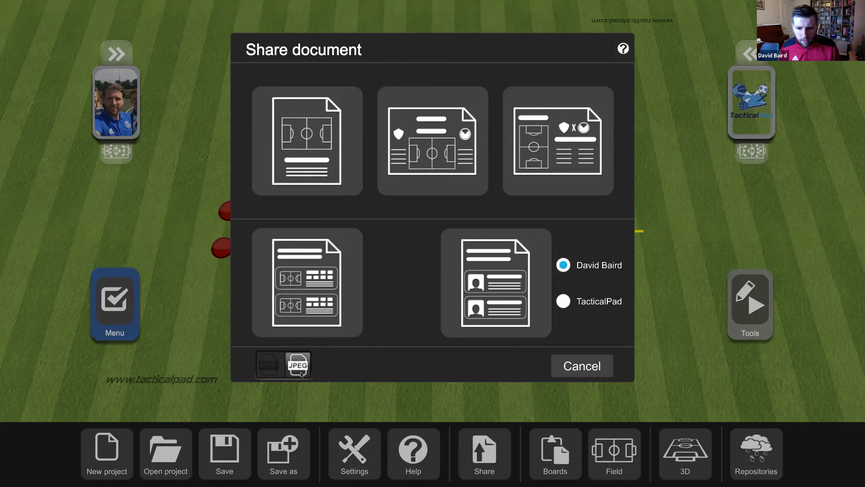
{"action": "left_click", "coordinate": [298, 174]}
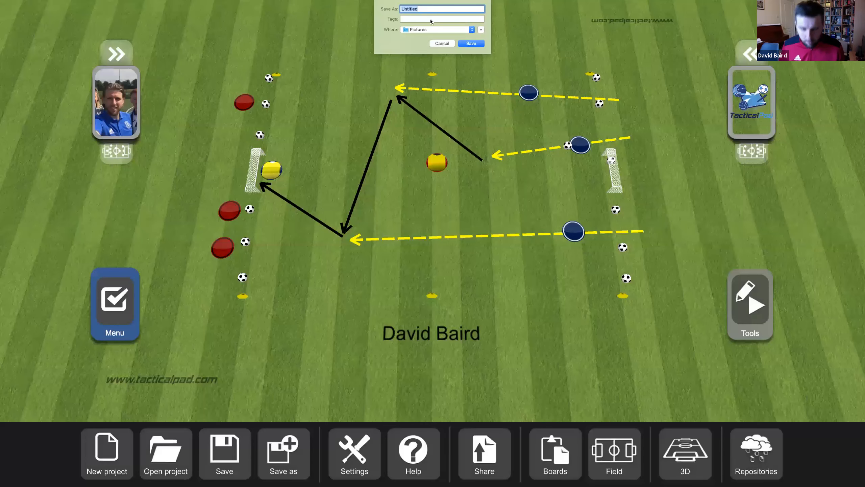
{"action": "type", "text": "Test"}
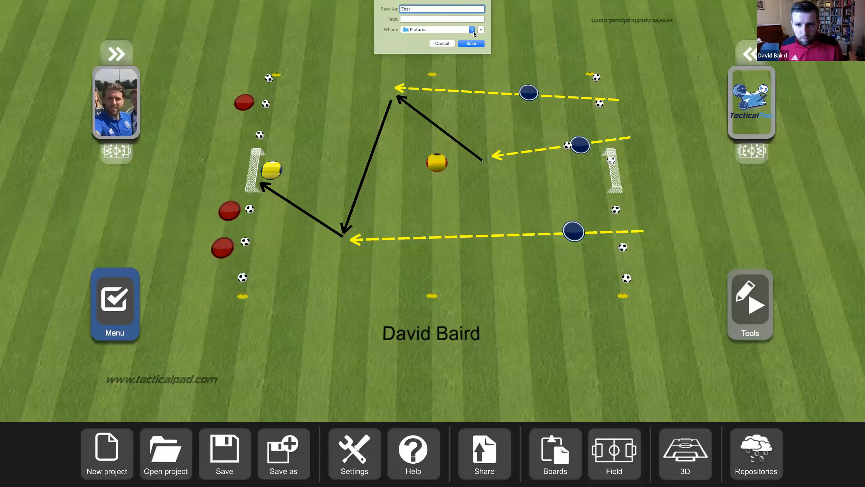
{"action": "left_click", "coordinate": [436, 30]}
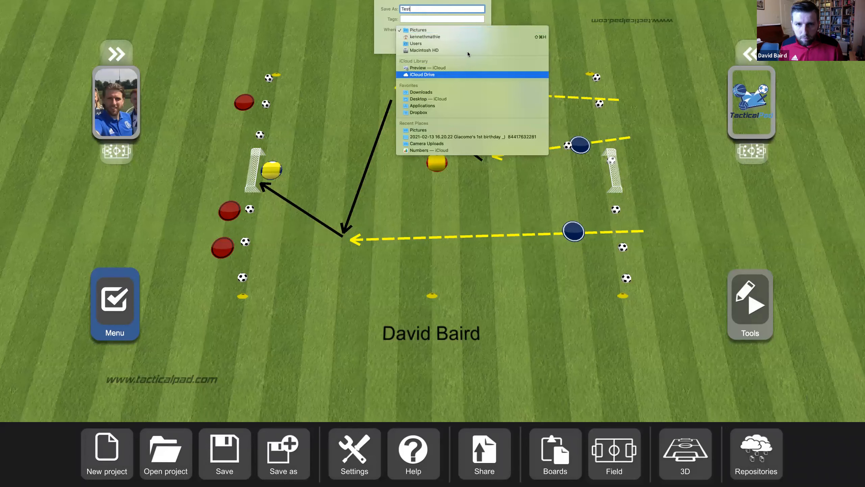
{"action": "left_click", "coordinate": [465, 98]}
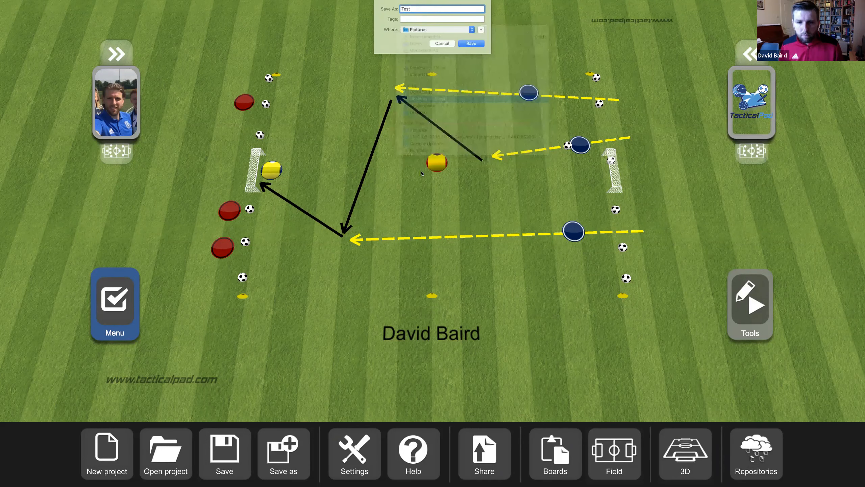
{"action": "key", "text": "Return"}
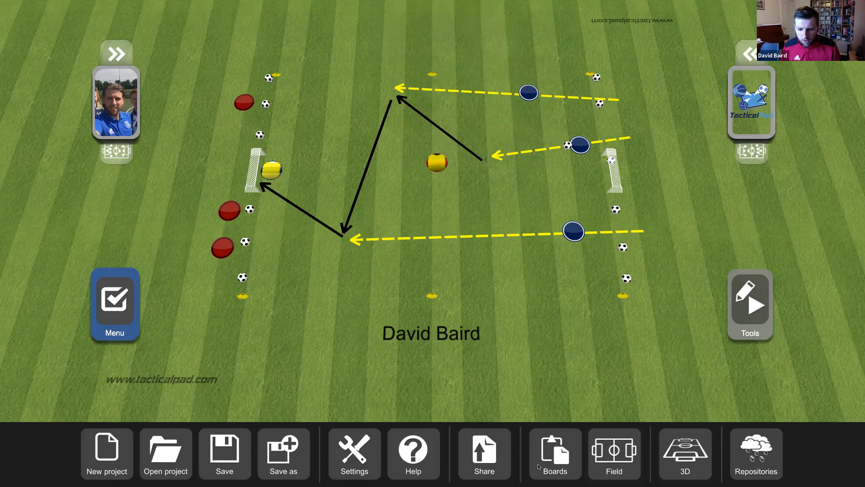
- Switch the Fullscreen toggle off in TacticalPAD's application settings
{"action": "left_click", "coordinate": [363, 459]}
{"action": "left_click", "coordinate": [496, 198]}
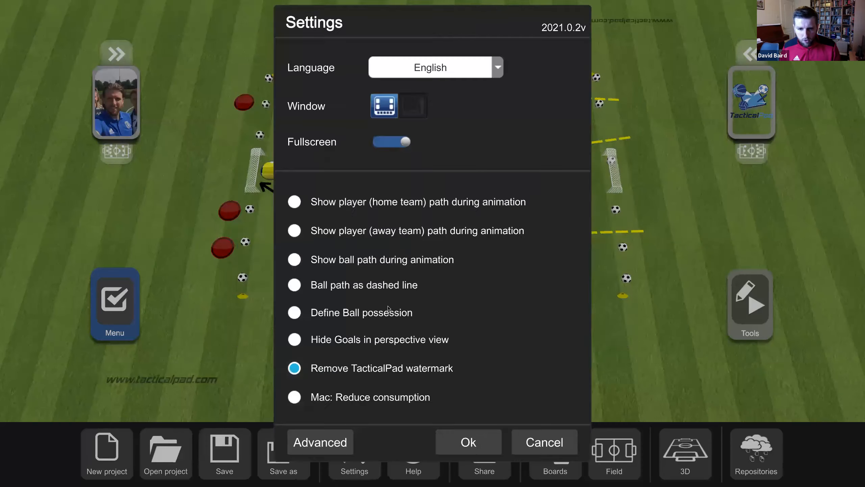
{"action": "left_click", "coordinate": [386, 143]}
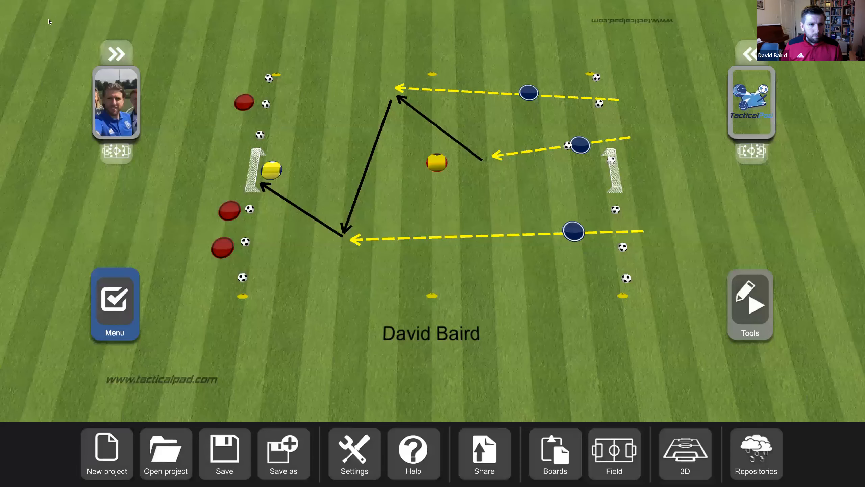
- Minimize TacticalPAD, move Test.jpg onto the desktop and open it in Preview
{"action": "left_click", "coordinate": [51, 18]}
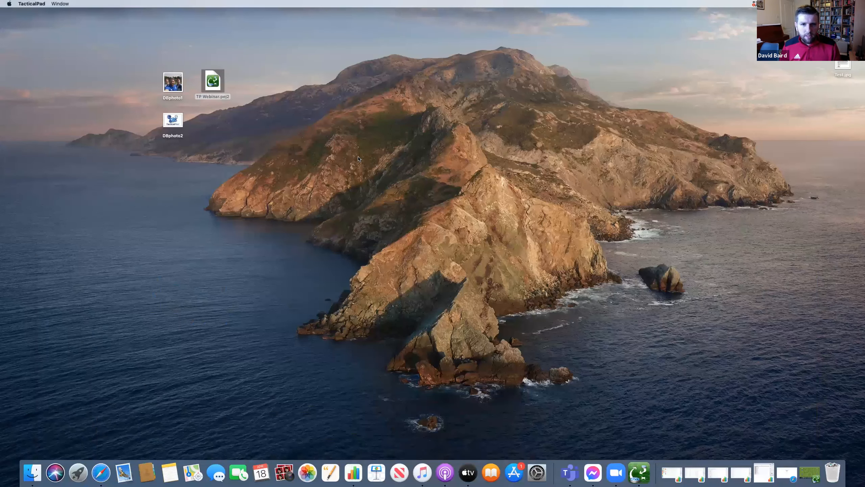
{"action": "left_click_drag", "start_coordinate": [843, 66], "coordinate": [332, 140]}
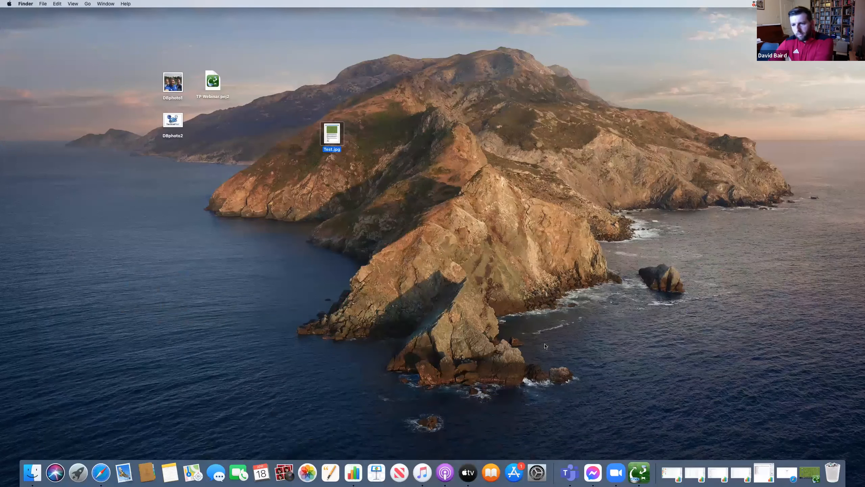
{"action": "double_click", "coordinate": [333, 137]}
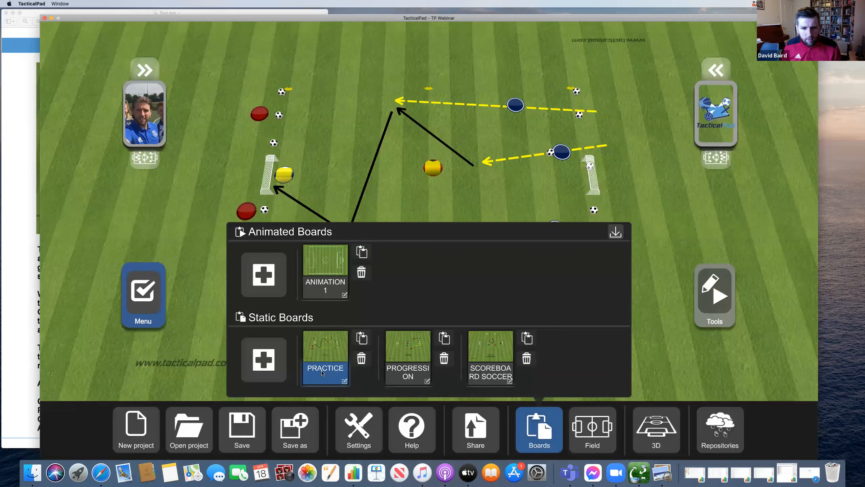
- Keep the PRACTICE board's name unchanged, then load the SCOREBOARD SOCCER static board
{"action": "double_click", "coordinate": [322, 373]}
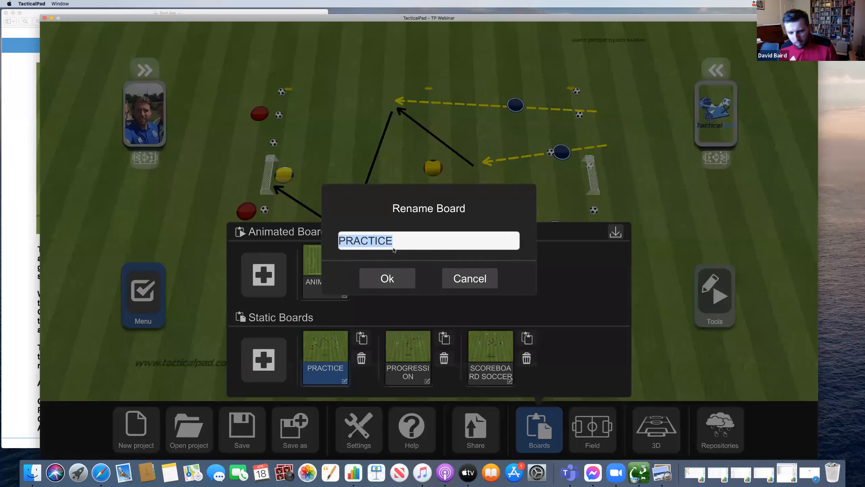
{"action": "left_click", "coordinate": [388, 278]}
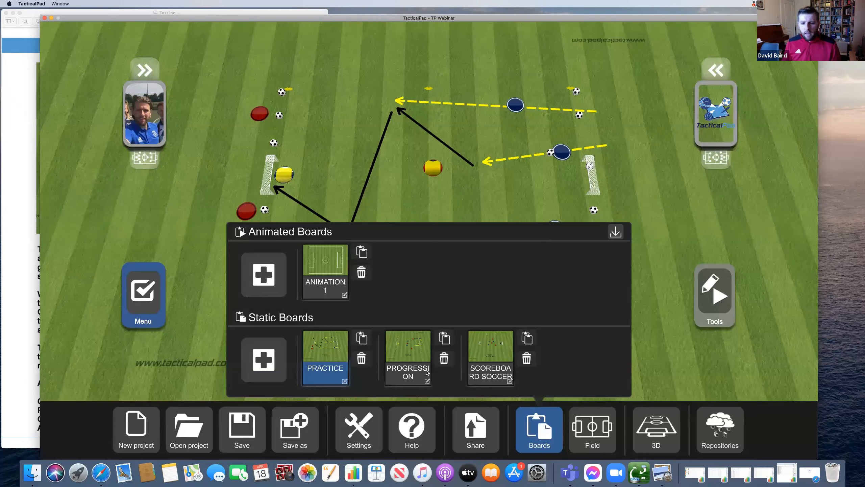
{"action": "left_click", "coordinate": [525, 419]}
{"action": "left_click", "coordinate": [539, 428]}
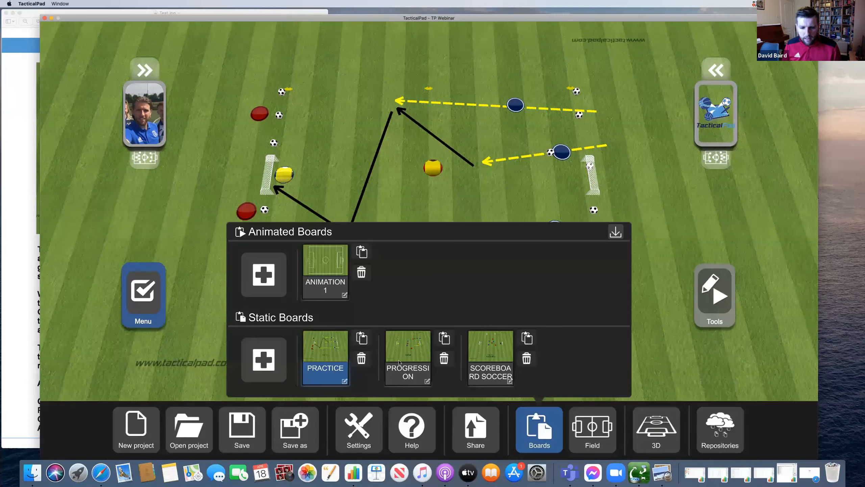
{"action": "left_click", "coordinate": [426, 348]}
{"action": "left_click", "coordinate": [715, 295]}
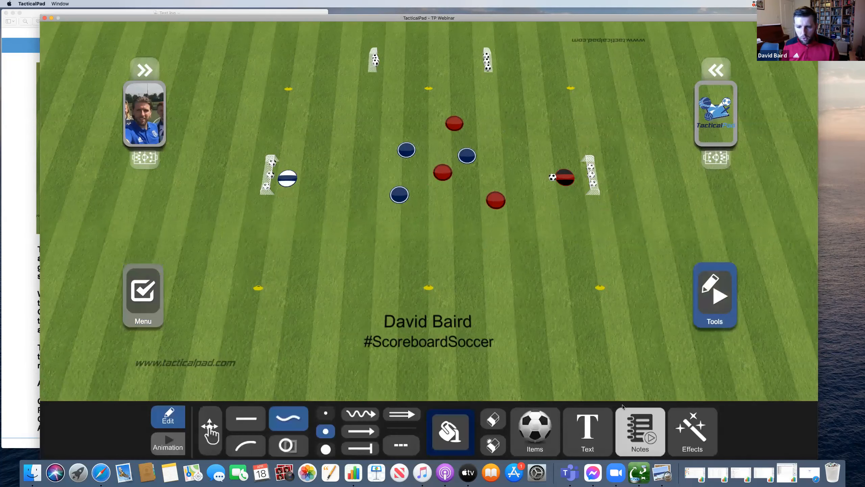
- Check the SCOREBOARD SOCCER board's notes and review the project's animated and static boards
{"action": "left_click", "coordinate": [646, 418]}
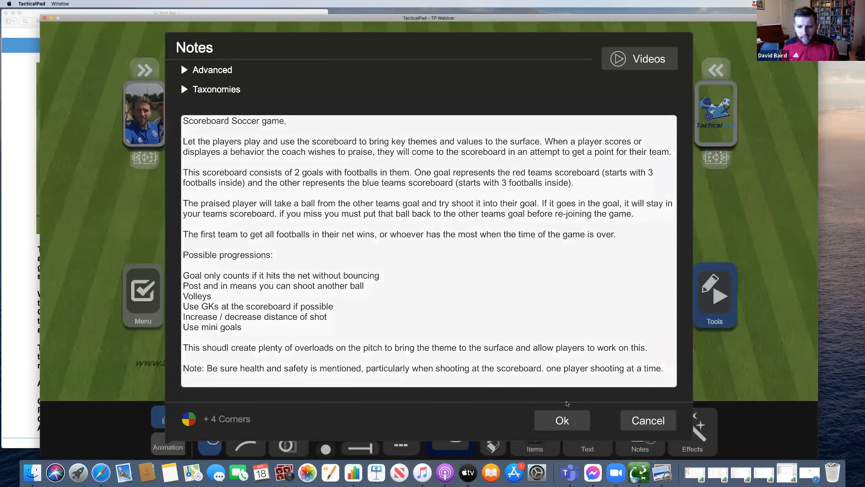
{"action": "left_click", "coordinate": [569, 418]}
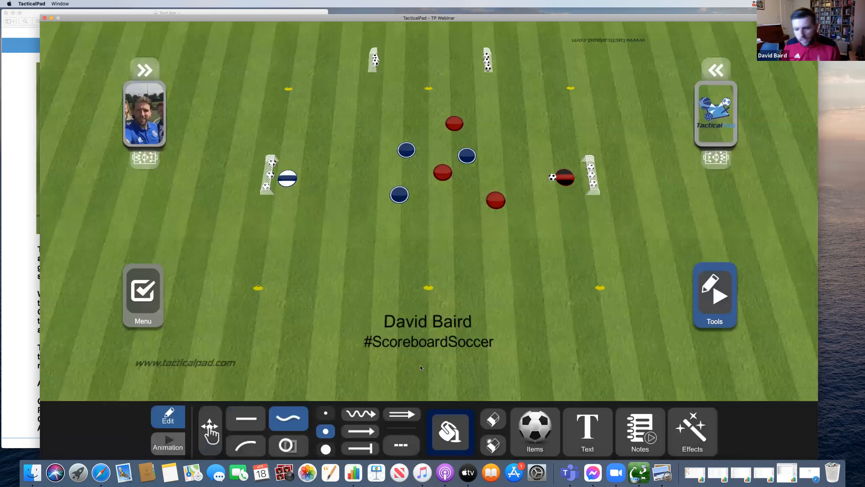
{"action": "left_click", "coordinate": [159, 297]}
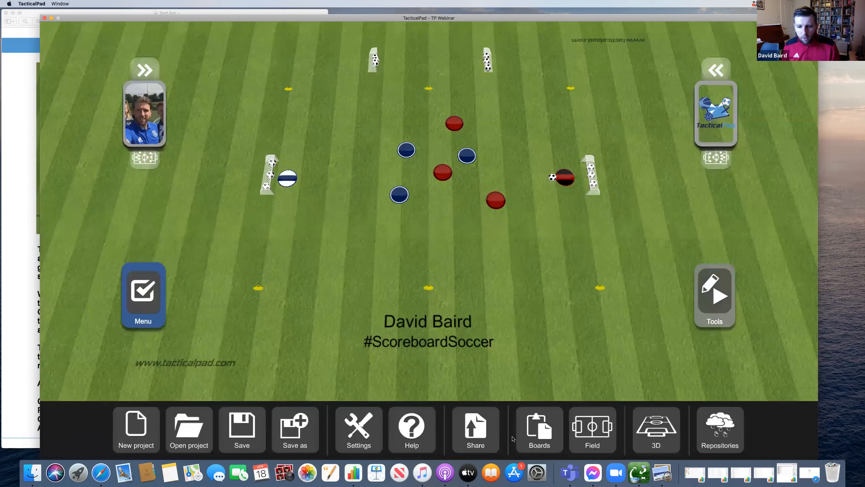
{"action": "left_click", "coordinate": [537, 446]}
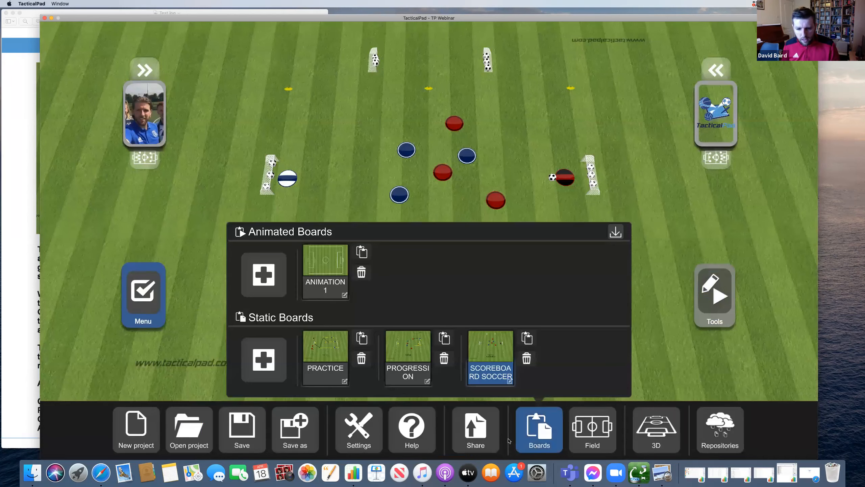
{"action": "left_click", "coordinate": [480, 421]}
- Share the boards as a document with PDF as the output format
{"action": "left_click", "coordinate": [479, 420]}
{"action": "left_click", "coordinate": [425, 237]}
{"action": "left_click", "coordinate": [285, 351]}
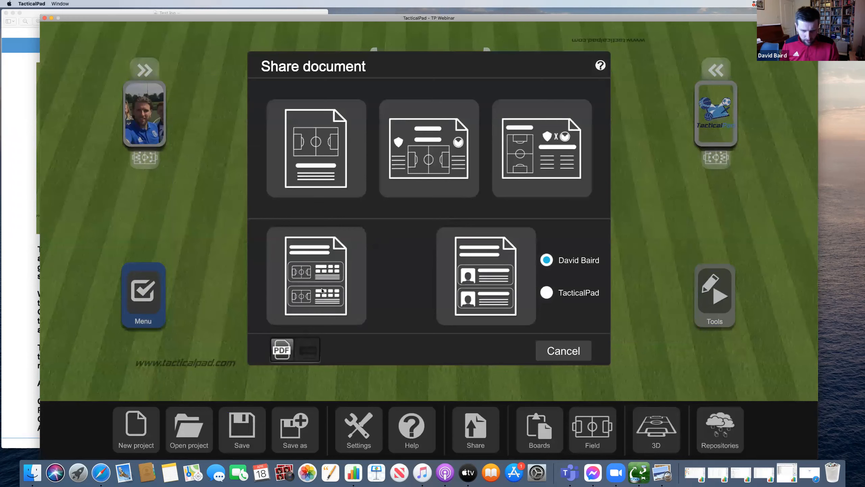
- Choose the multi-board session plan layout and title the document 'Example Session'
{"action": "left_click", "coordinate": [317, 269]}
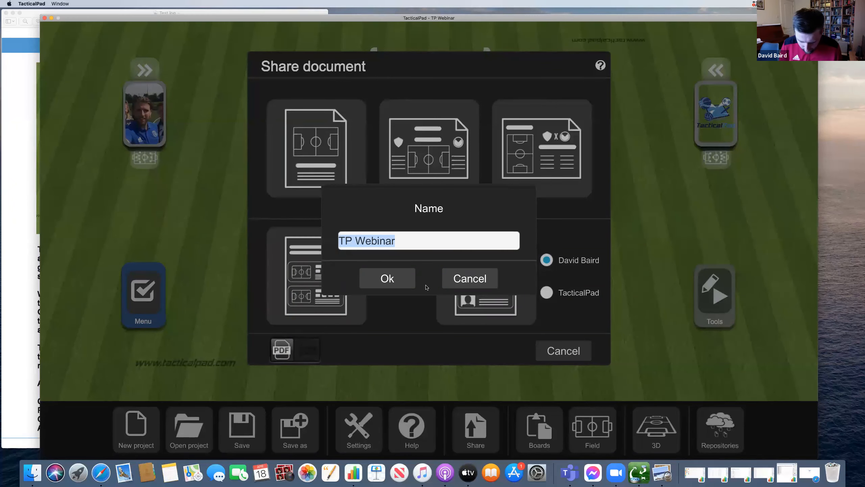
{"action": "type", "text": "sESSION plAN"}
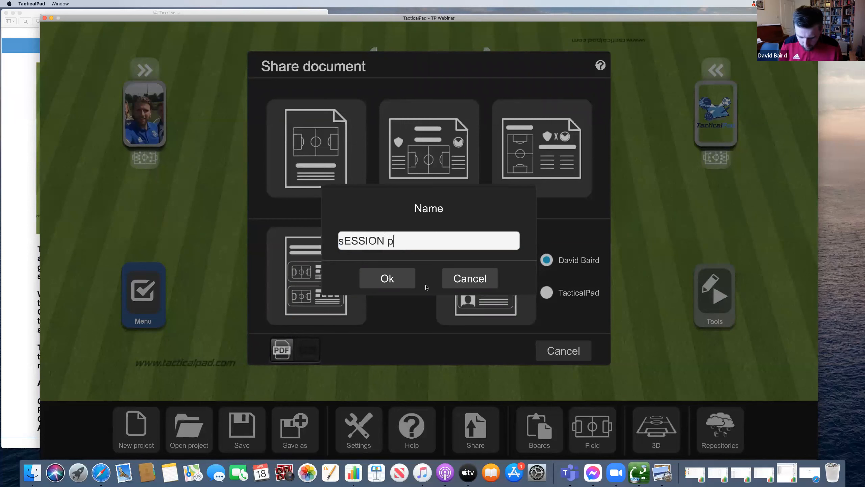
{"action": "key", "text": "BackSpace"}
{"action": "key", "text": "BackSpace"}
{"action": "key", "text": "BackSpace"}
{"action": "key", "text": "BackSpace"}
{"action": "key", "text": "BackSpace"}
{"action": "key", "text": "BackSpace"}
{"action": "key", "text": "BackSpace"}
{"action": "key", "text": "BackSpace"}
{"action": "key", "text": "BackSpace"}
{"action": "key", "text": "BackSpace"}
{"action": "key", "text": "BackSpace"}
{"action": "key", "text": "BackSpace"}
{"action": "type", "text": "Ex"}
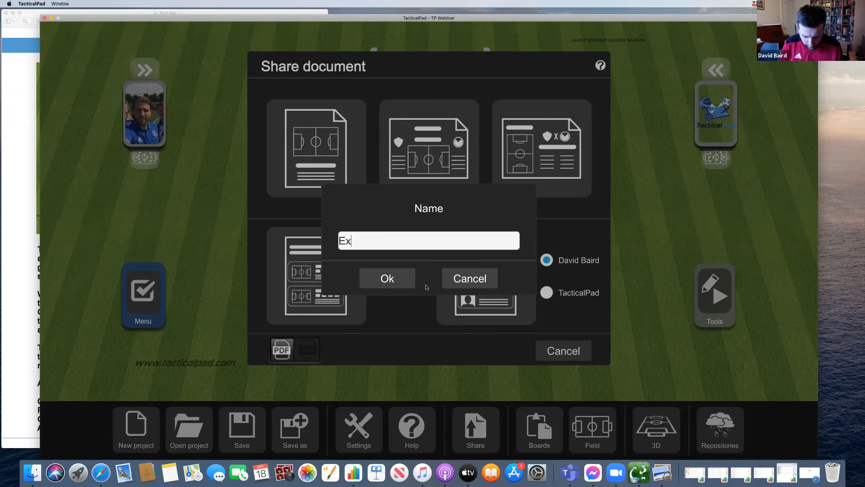
{"action": "type", "text": "ample sESSION"}
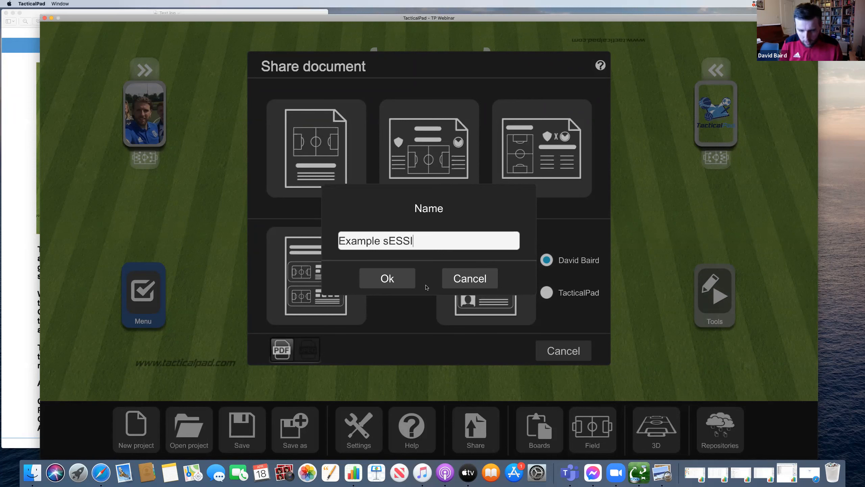
{"action": "key", "text": "BackSpace"}
{"action": "key", "text": "BackSpace"}
{"action": "key", "text": "BackSpace"}
{"action": "key", "text": "BackSpace"}
{"action": "key", "text": "BackSpace"}
{"action": "key", "text": "BackSpace"}
{"action": "key", "text": "BackSpace"}
{"action": "type", "text": "S"}
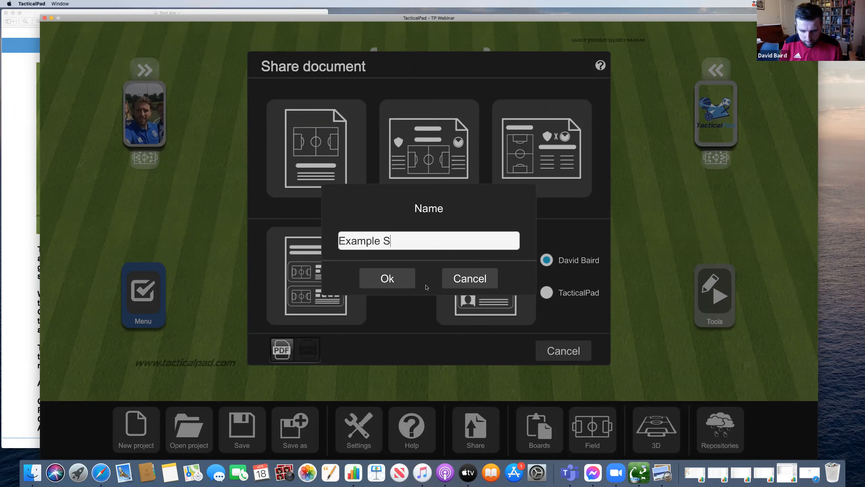
{"action": "type", "text": "ession"}
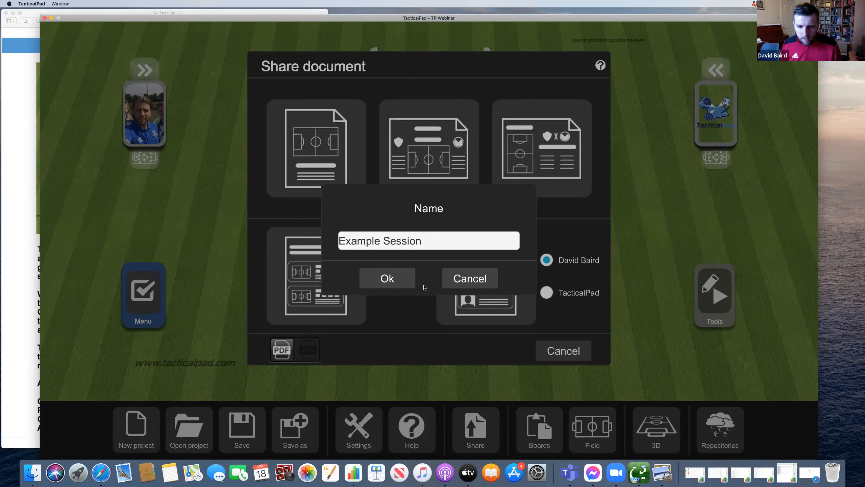
{"action": "left_click", "coordinate": [412, 281]}
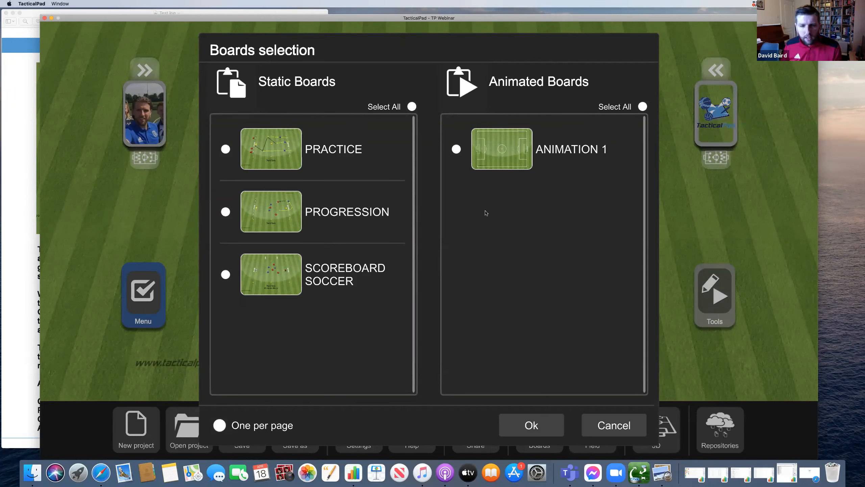
- Export the PRACTICE and PROGRESSION boards as the PDF 'Full Session Plan' on the Desktop
{"action": "left_click", "coordinate": [225, 151]}
{"action": "left_click", "coordinate": [226, 212]}
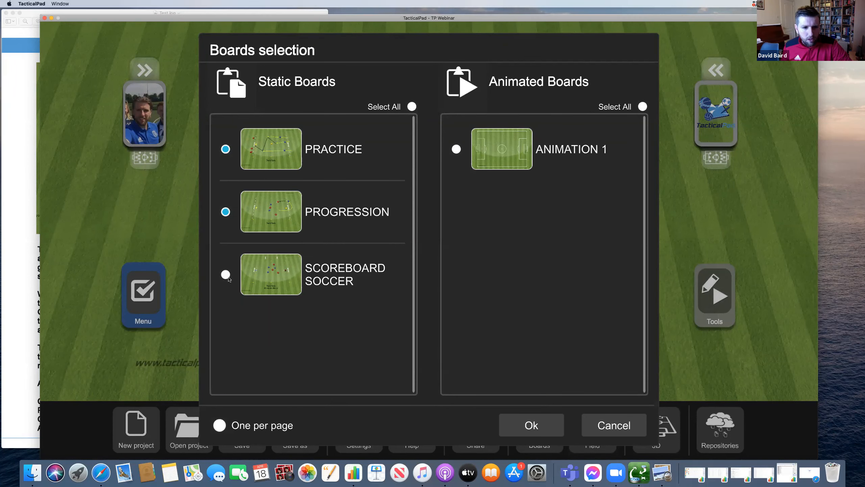
{"action": "left_click", "coordinate": [531, 425]}
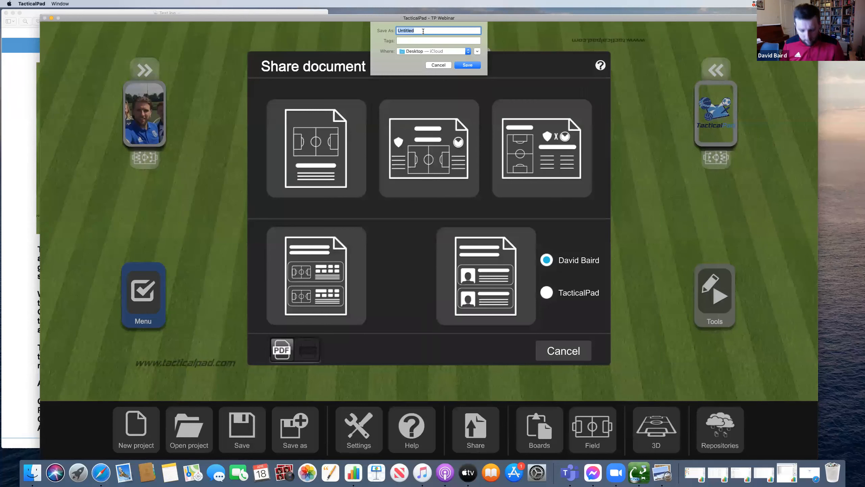
{"action": "type", "text": "Full Ses"}
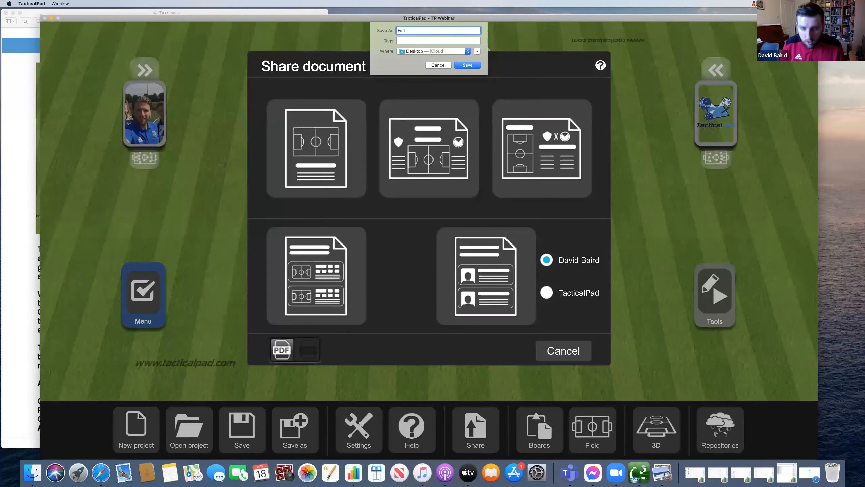
{"action": "type", "text": "sion Plan"}
{"action": "left_click", "coordinate": [467, 65]}
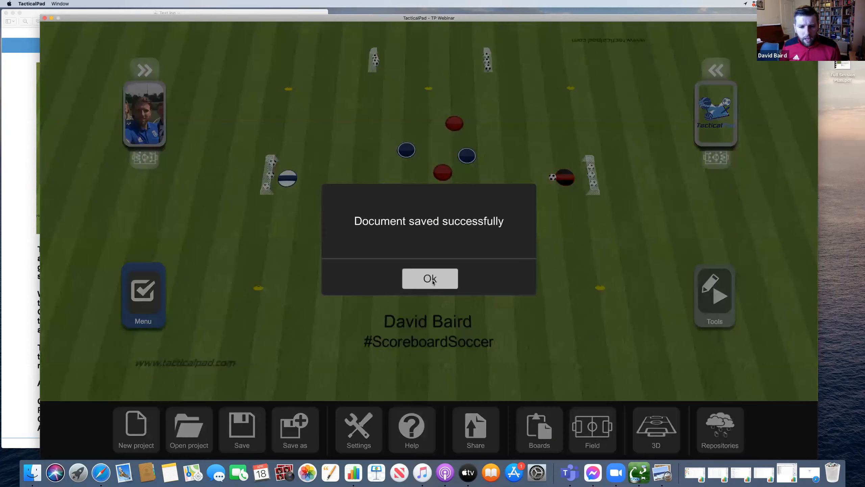
{"action": "left_click", "coordinate": [431, 278]}
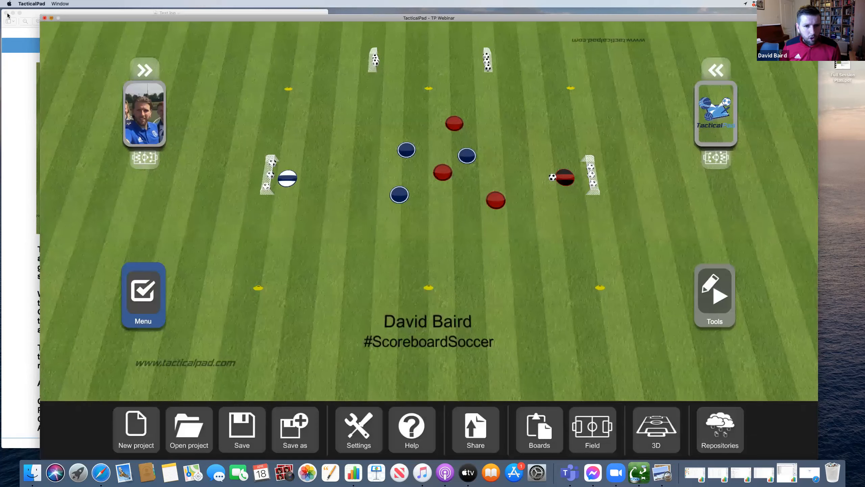
{"action": "left_click", "coordinate": [52, 18]}
- Close the Test.jpg image window and open Full Session Plan.pdf from the desktop
{"action": "left_click", "coordinate": [6, 13]}
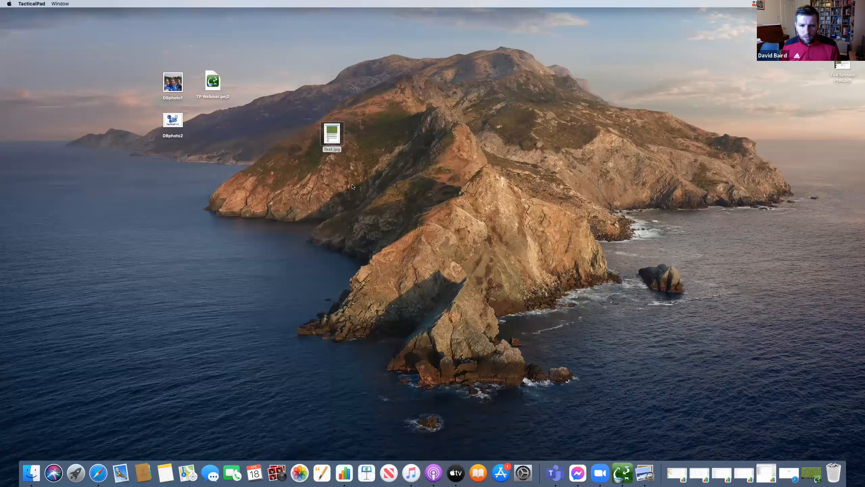
{"action": "left_click_drag", "start_coordinate": [842, 80], "coordinate": [347, 205]}
{"action": "double_click", "coordinate": [347, 206]}
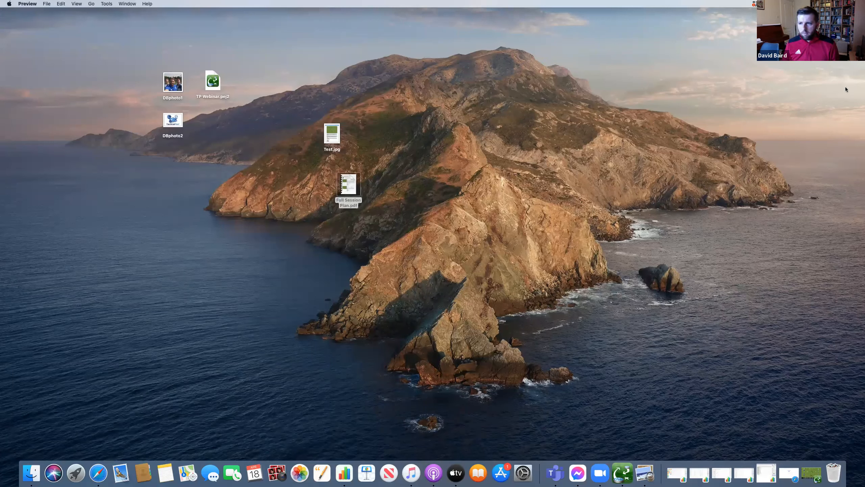
- Scroll down the PDF's first page to review the PRACTICE board and its notes
{"action": "scroll", "coordinate": [852, 87], "scroll_direction": "down", "scroll_amount": 1}
{"action": "scroll", "coordinate": [852, 87], "scroll_direction": "down", "scroll_amount": 1}
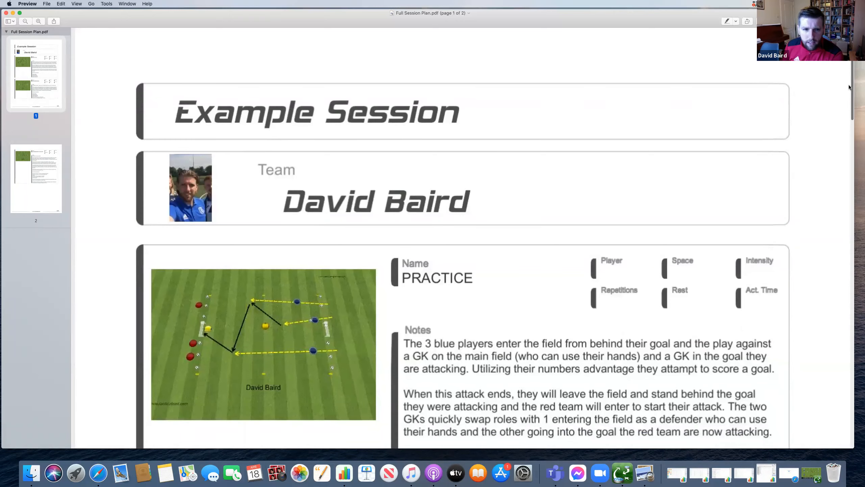
{"action": "scroll", "coordinate": [849, 87], "scroll_direction": "down", "scroll_amount": 2}
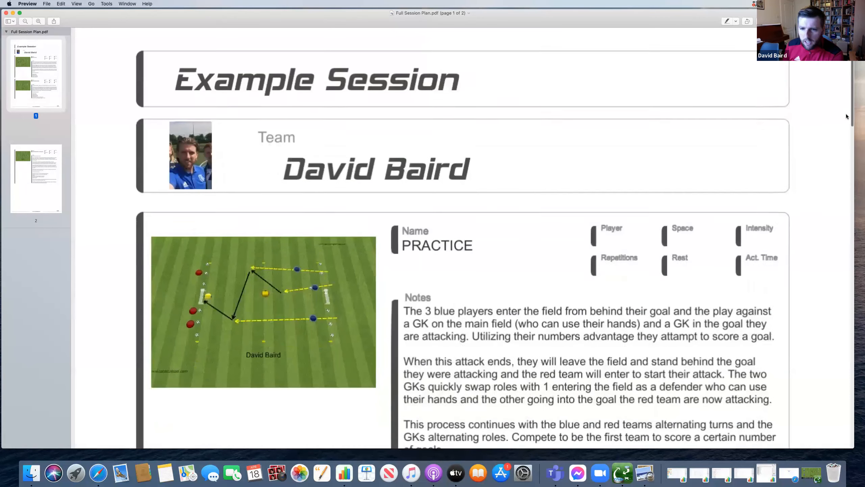
{"action": "scroll", "coordinate": [847, 116], "scroll_direction": "down", "scroll_amount": 7}
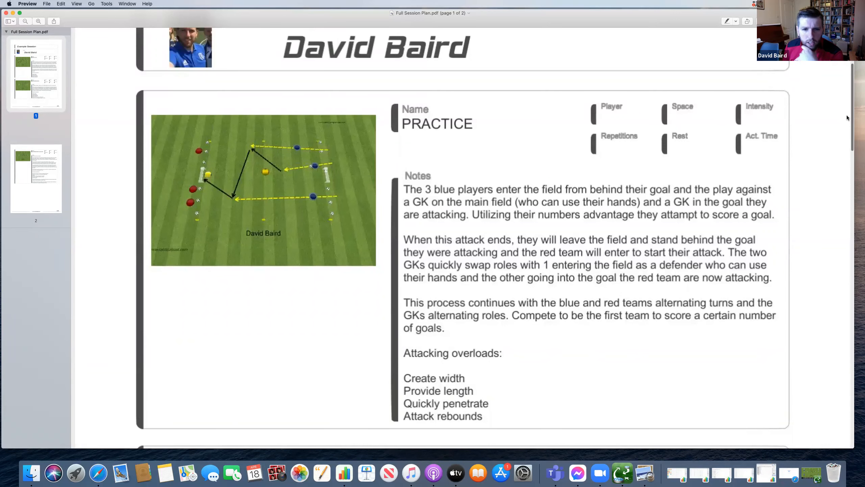
{"action": "scroll", "coordinate": [848, 119], "scroll_direction": "down", "scroll_amount": 1}
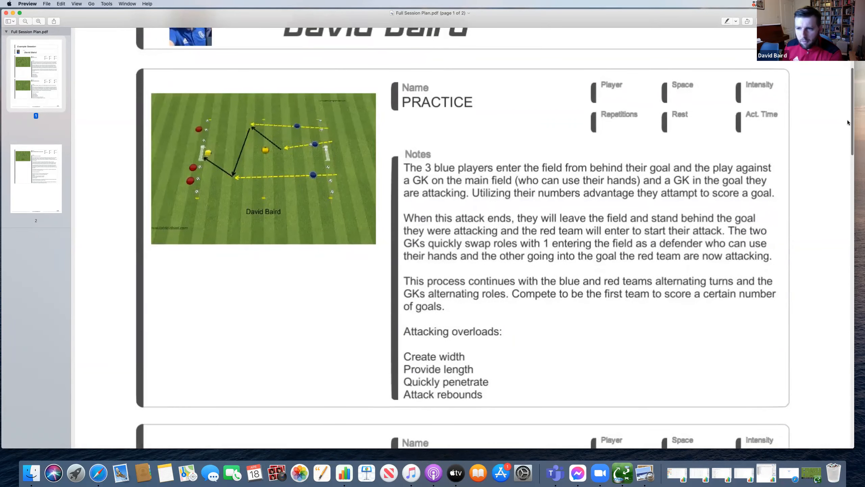
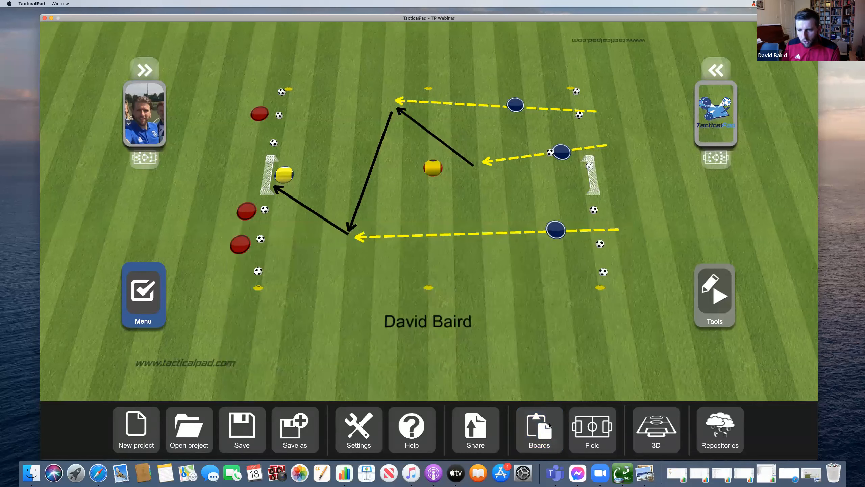
- Delete the duplicate (1) PRACTICE board and convert PRACTICE into an animation board
{"action": "left_click", "coordinate": [610, 358]}
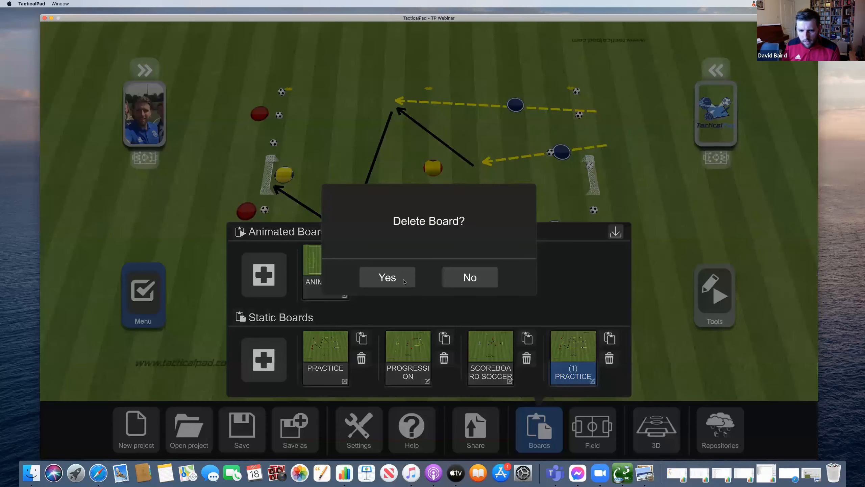
{"action": "left_click", "coordinate": [406, 279]}
{"action": "left_click", "coordinate": [539, 430]}
{"action": "left_click", "coordinate": [331, 349]}
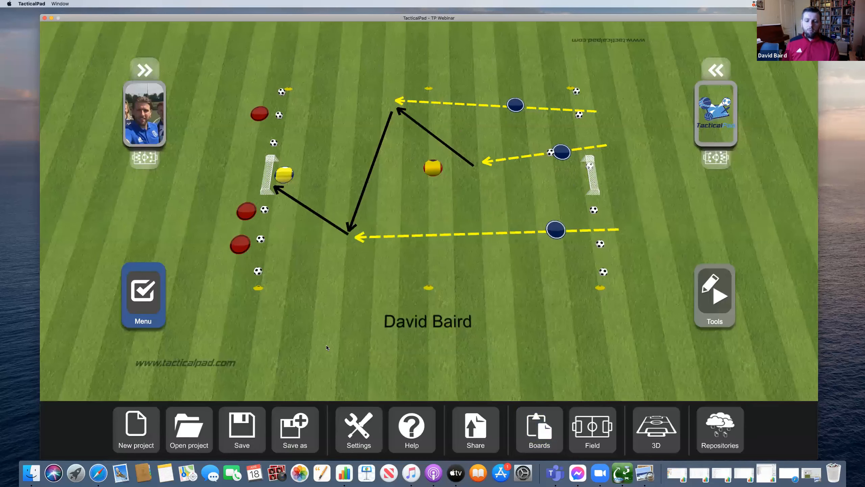
{"action": "left_click", "coordinate": [715, 295]}
{"action": "left_click", "coordinate": [389, 277]}
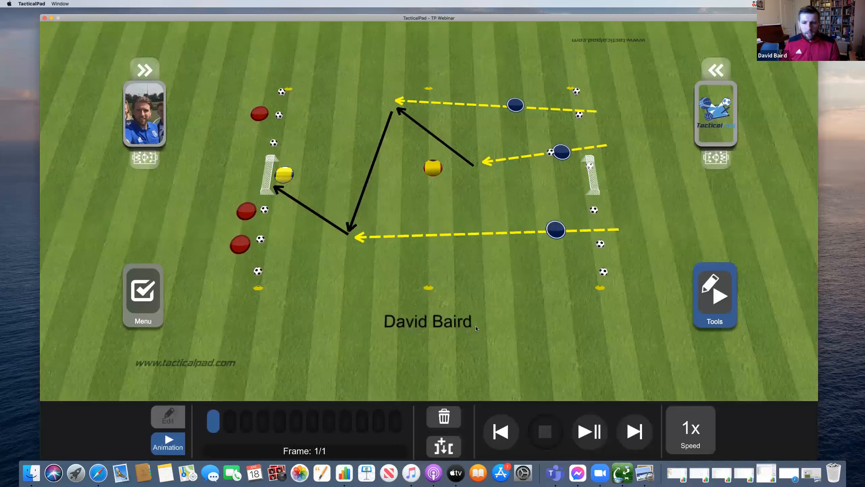
- Delete the ANIMATION 1 board and load PRACTICE onto the field again
{"action": "left_click", "coordinate": [156, 308]}
{"action": "left_click", "coordinate": [552, 435]}
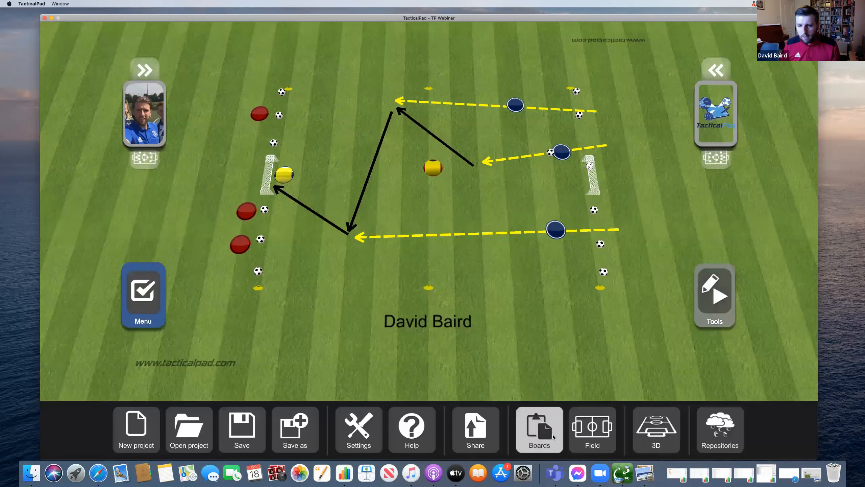
{"action": "left_click", "coordinate": [362, 273]}
{"action": "left_click", "coordinate": [384, 278]}
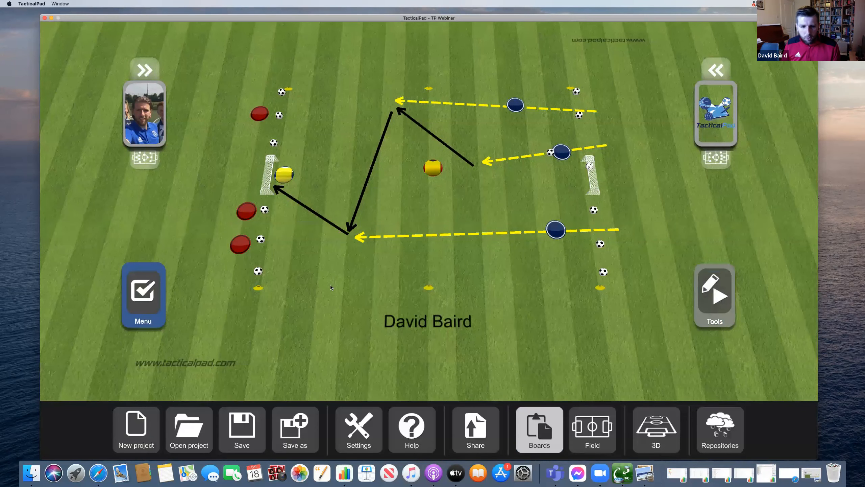
{"action": "left_click", "coordinate": [328, 259]}
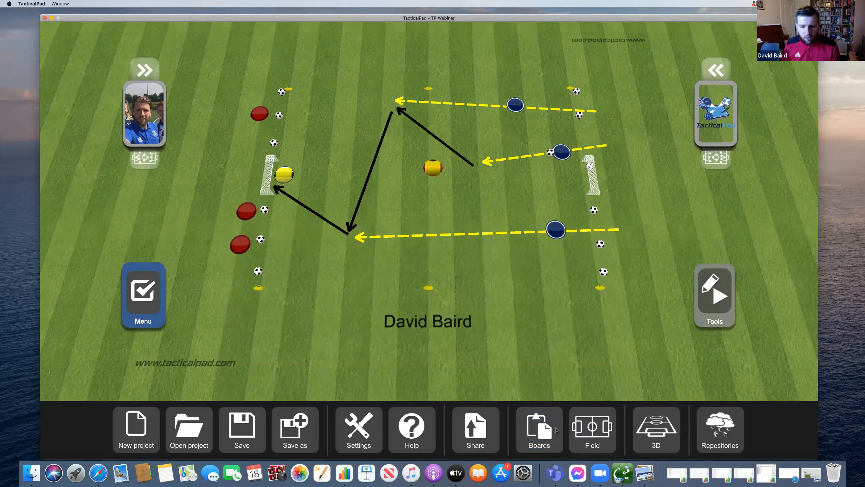
{"action": "left_click", "coordinate": [490, 436]}
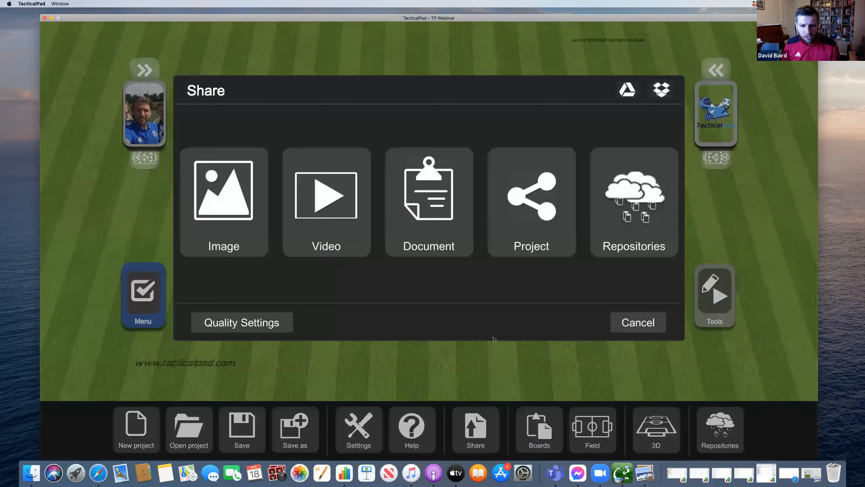
{"action": "left_click", "coordinate": [426, 252]}
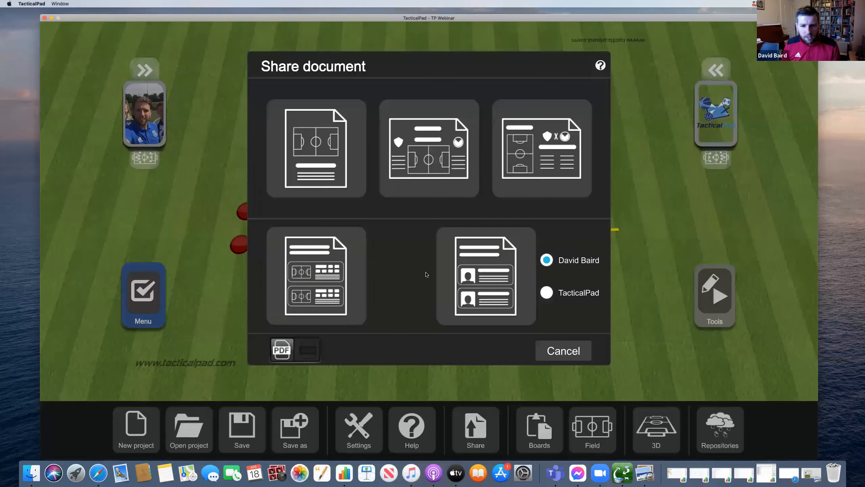
{"action": "left_click", "coordinate": [325, 292]}
{"action": "left_click", "coordinate": [381, 283]}
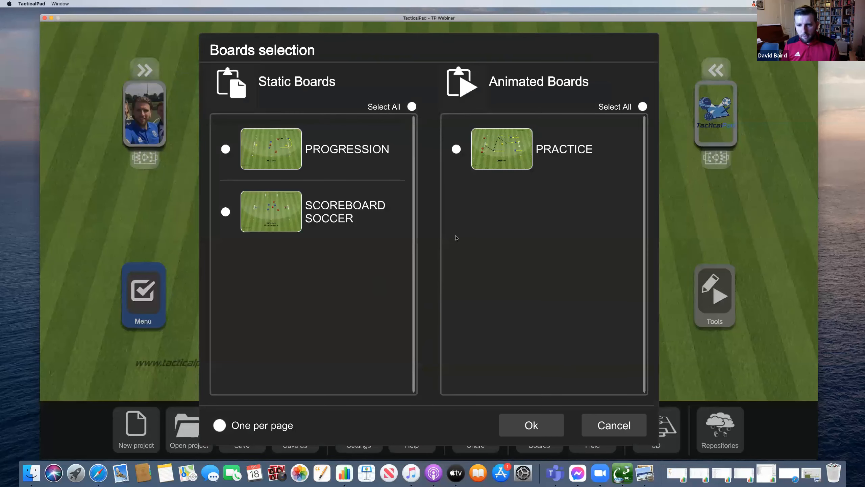
{"action": "left_click", "coordinate": [584, 421]}
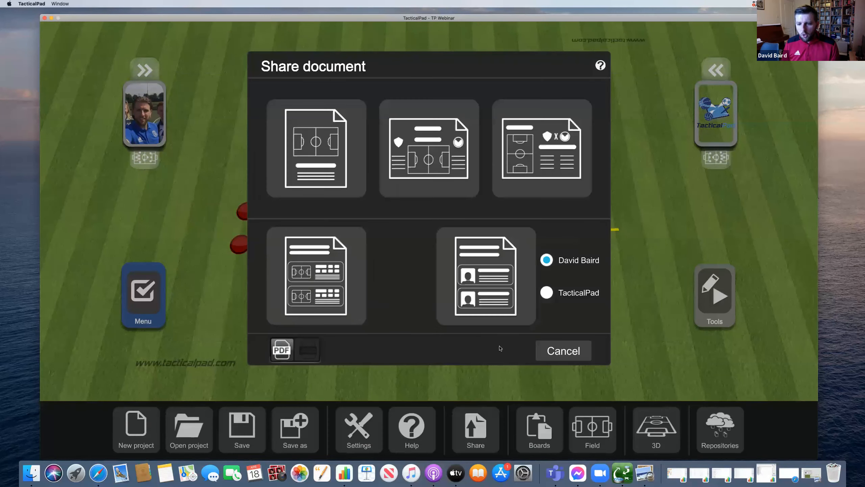
{"action": "left_click", "coordinate": [556, 358]}
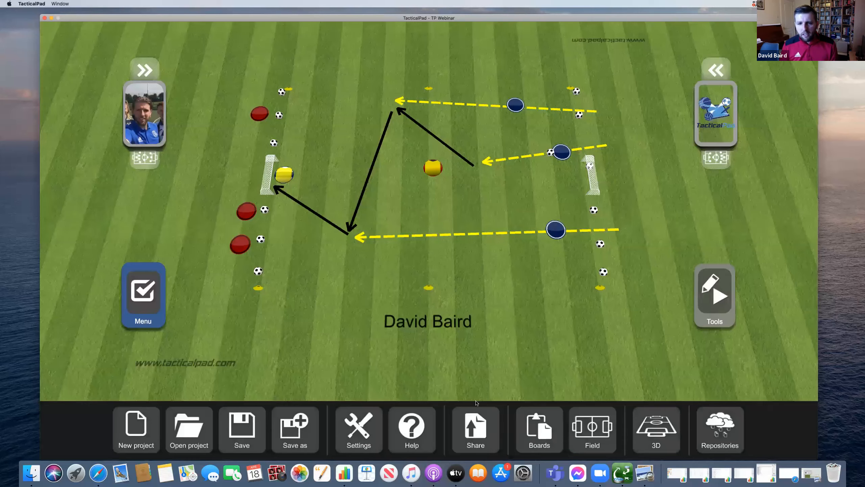
{"action": "left_click", "coordinate": [477, 422]}
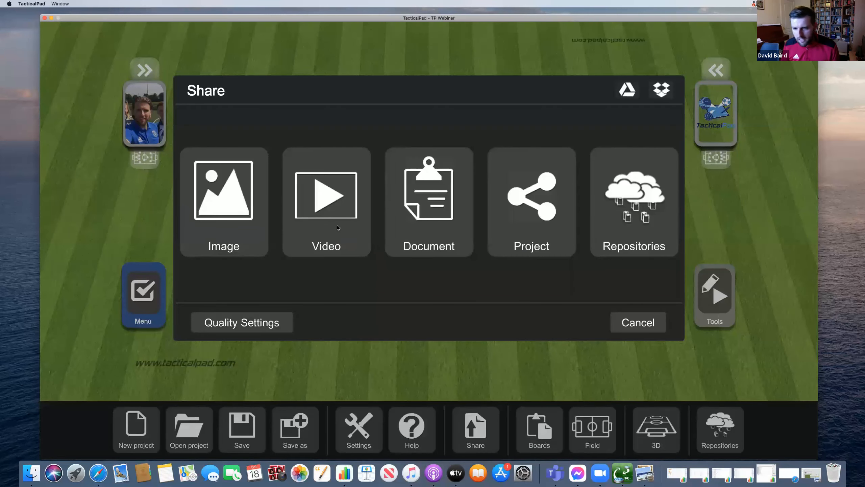
{"action": "left_click", "coordinate": [635, 326]}
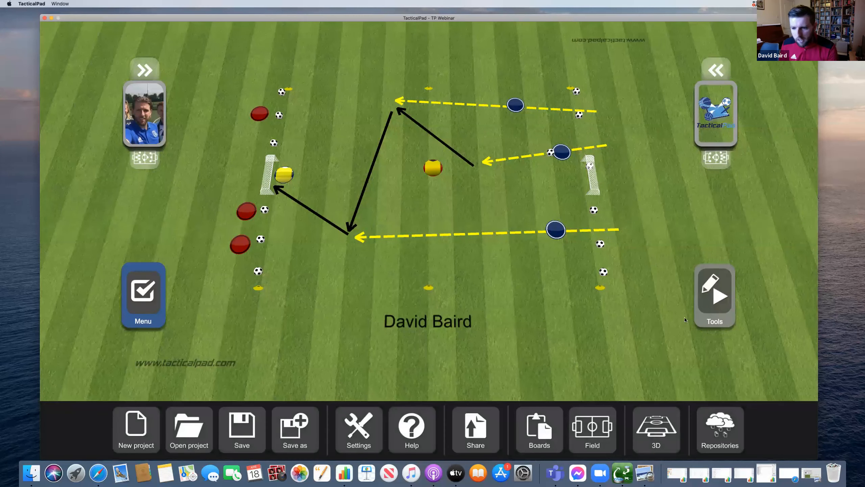
- Extend the PRACTICE animation to four frames
{"action": "left_click", "coordinate": [706, 308]}
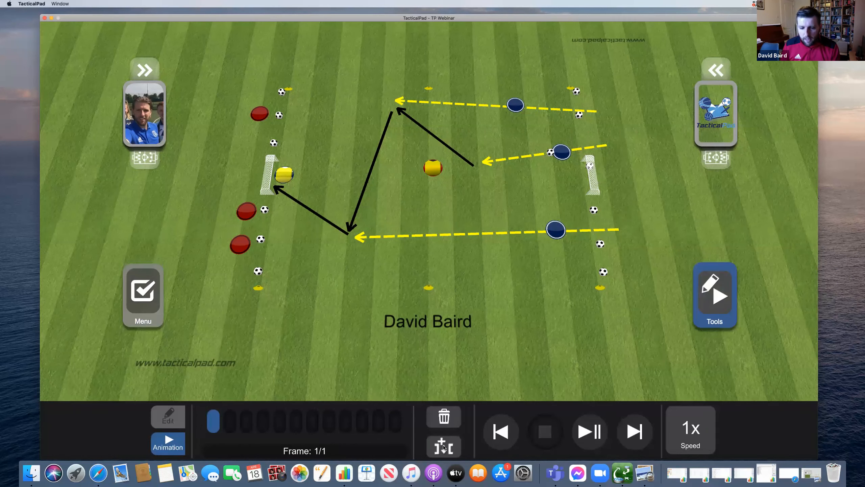
{"action": "left_click", "coordinate": [442, 445]}
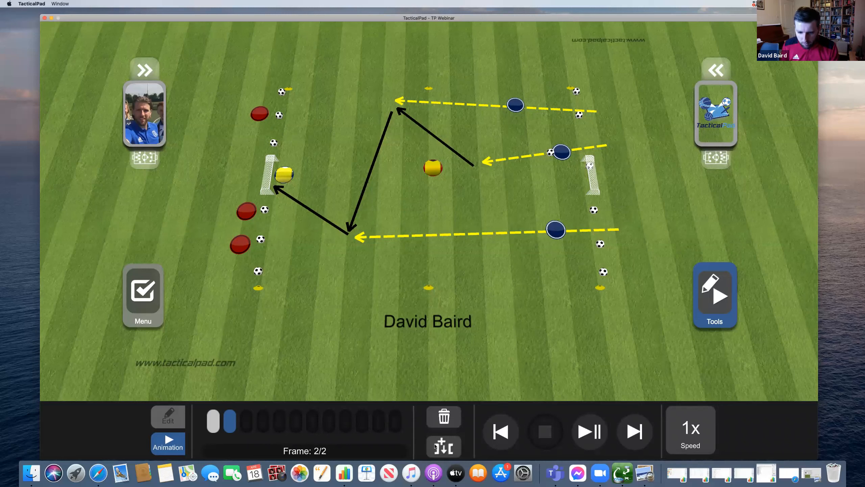
{"action": "left_click", "coordinate": [437, 446]}
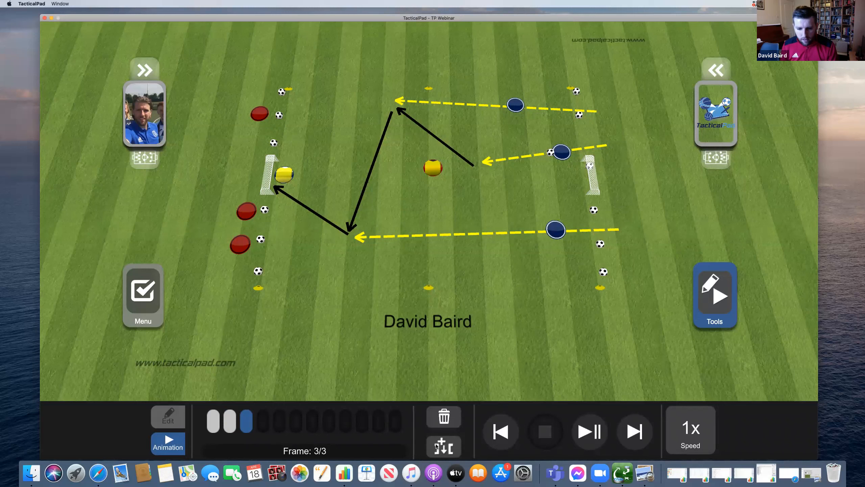
{"action": "left_click", "coordinate": [437, 446]}
- Erase the three yellow dashed run arrows and three black pass arrows, then add a fifth frame
{"action": "left_click", "coordinate": [182, 419]}
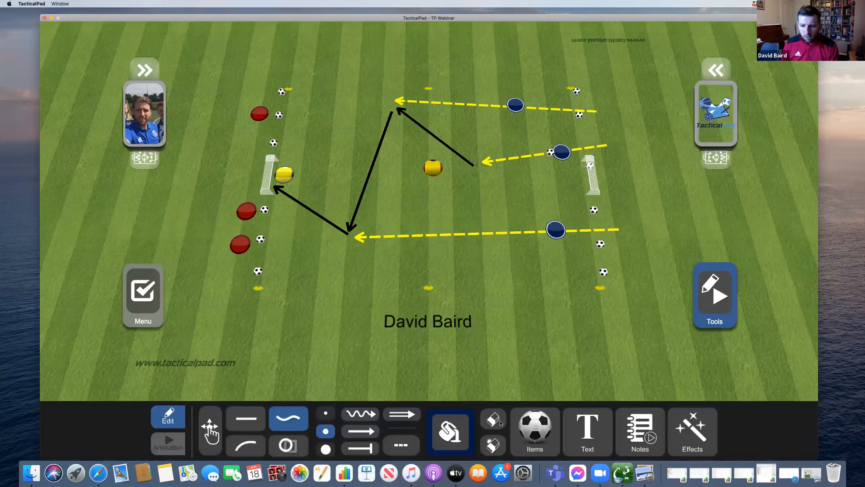
{"action": "left_click", "coordinate": [500, 421]}
{"action": "left_click", "coordinate": [514, 236]}
{"action": "left_click", "coordinate": [532, 156]}
{"action": "left_click", "coordinate": [477, 105]}
{"action": "left_click", "coordinate": [436, 137]}
{"action": "left_click", "coordinate": [375, 160]}
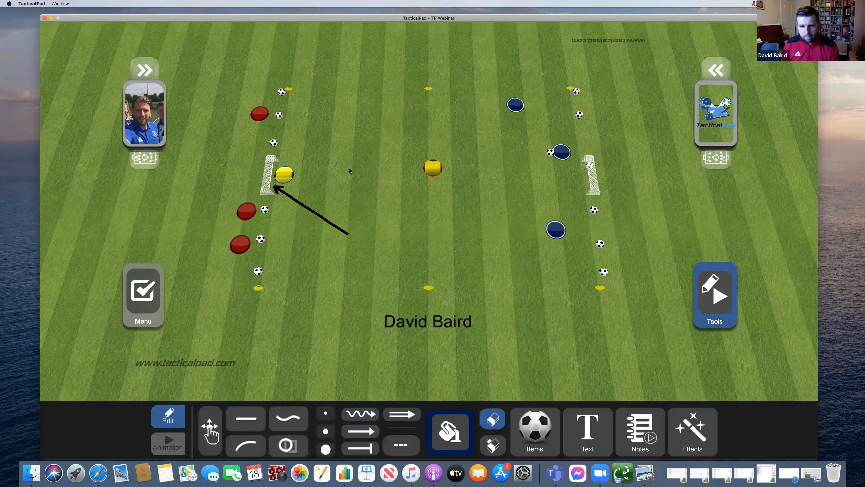
{"action": "left_click", "coordinate": [326, 220]}
{"action": "left_click", "coordinate": [169, 442]}
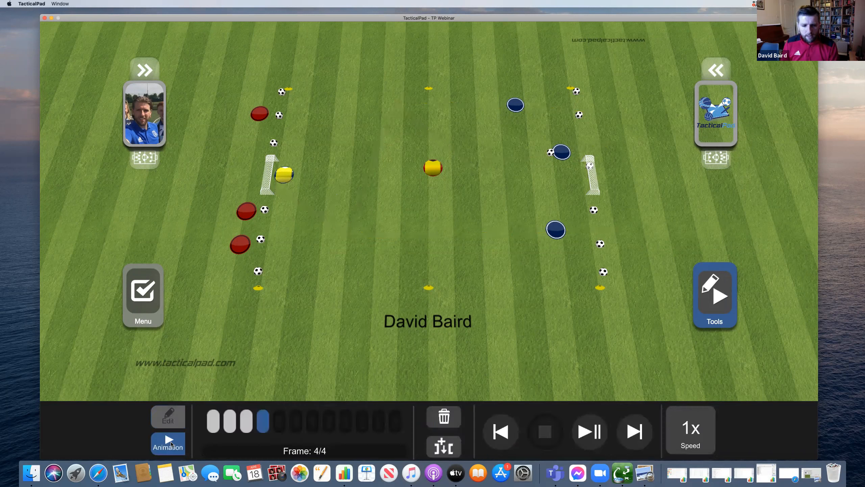
{"action": "left_click", "coordinate": [435, 449]}
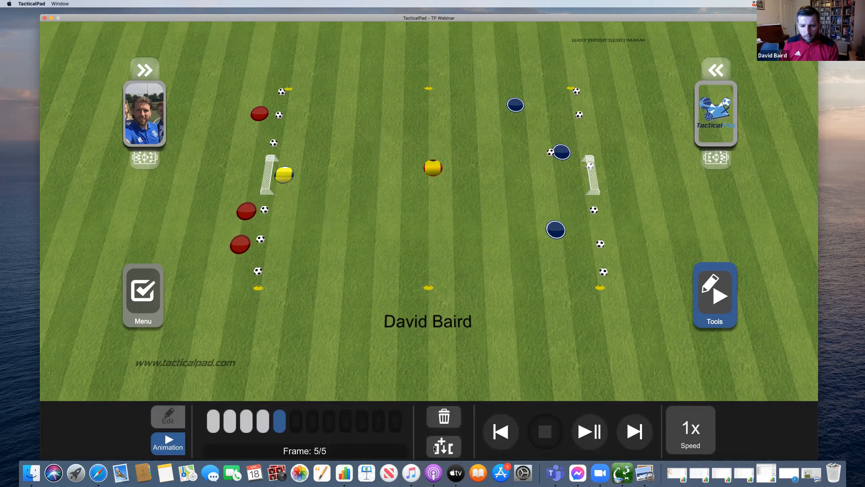
- Play a ground pass toward the middle and move the blue player onto the ball
{"action": "left_click_drag", "start_coordinate": [552, 162], "coordinate": [497, 178]}
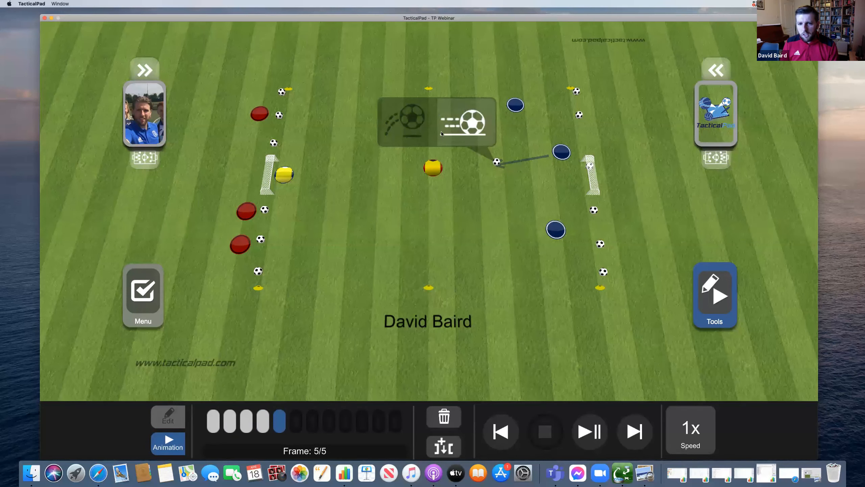
{"action": "left_click", "coordinate": [412, 131]}
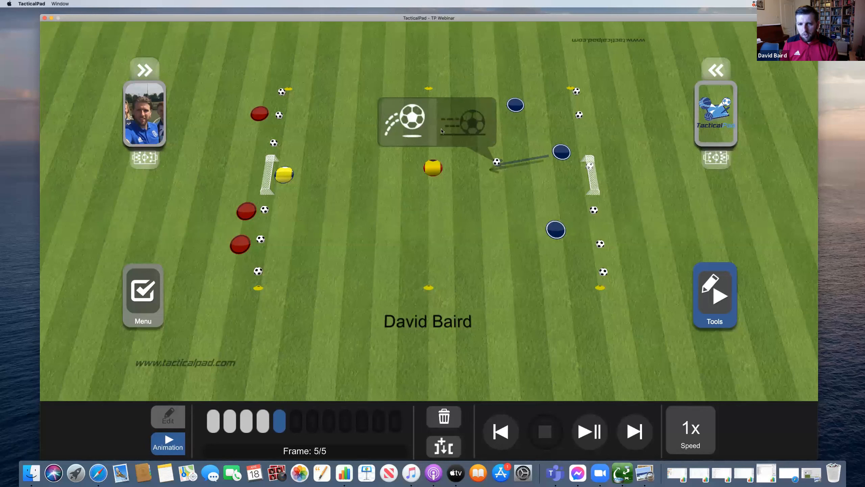
{"action": "left_click", "coordinate": [471, 131]}
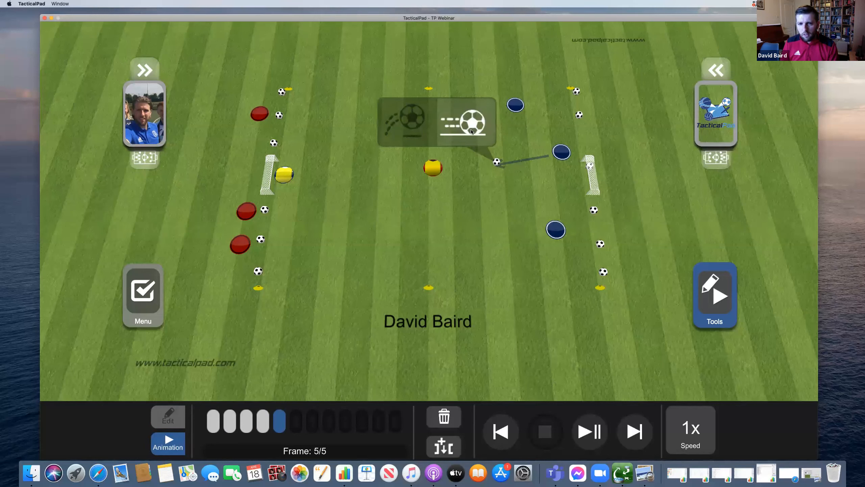
{"action": "left_click_drag", "start_coordinate": [561, 157], "coordinate": [506, 171]}
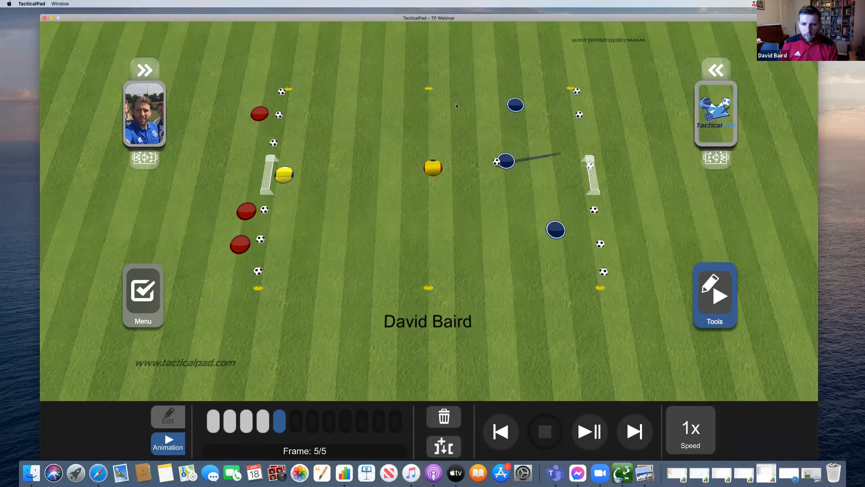
- Bring the top and lower blue players toward the middle, shift the yellow player right, and preview
{"action": "left_click_drag", "start_coordinate": [436, 106], "coordinate": [435, 107]}
{"action": "left_click_drag", "start_coordinate": [556, 230], "coordinate": [451, 251]}
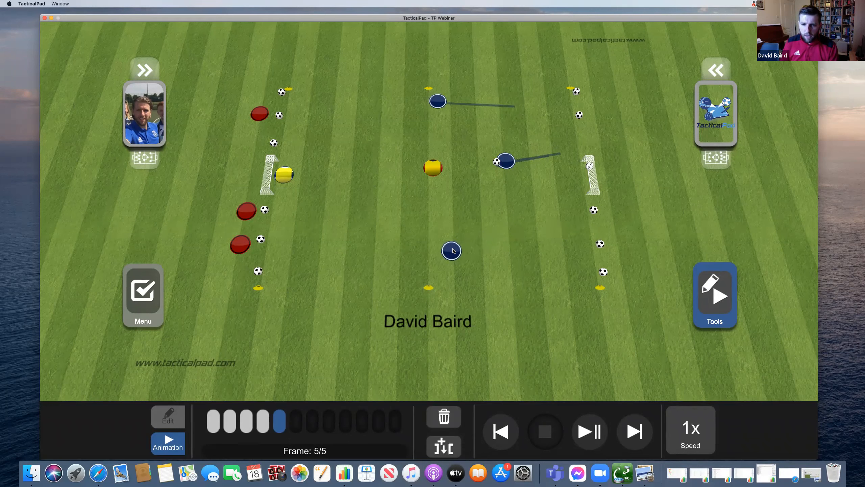
{"action": "left_click_drag", "start_coordinate": [433, 168], "coordinate": [458, 167]}
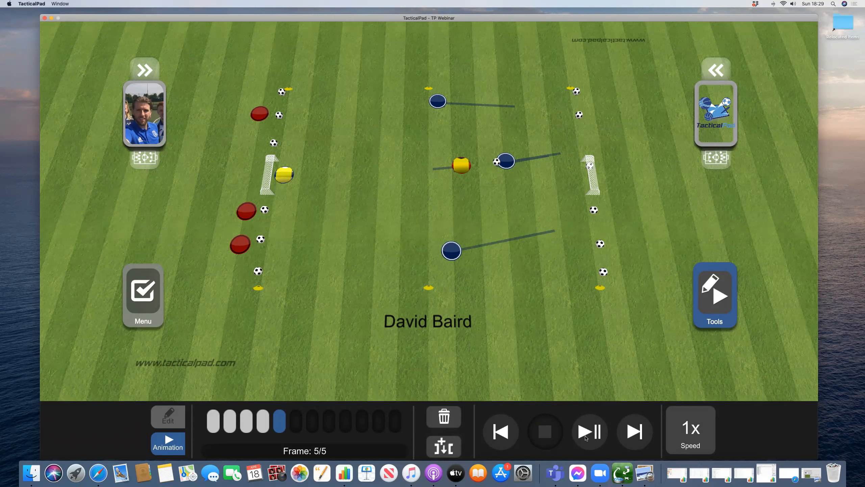
{"action": "left_click", "coordinate": [586, 438]}
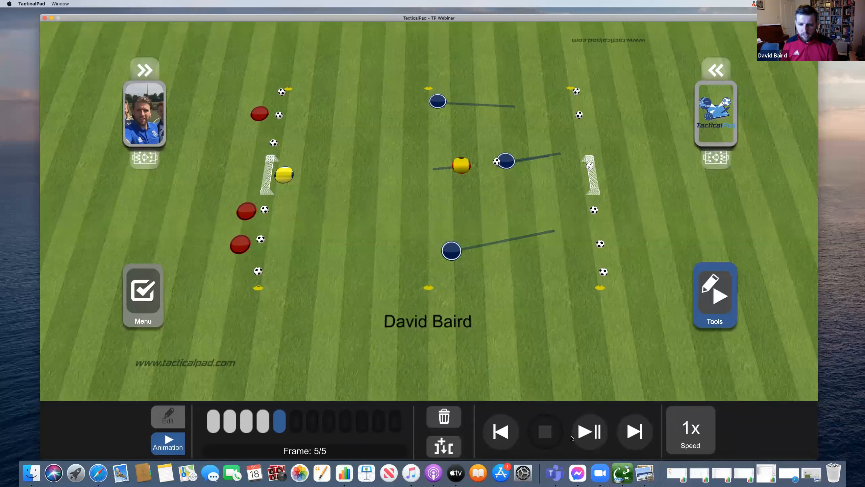
- Replay the animation, then in frame 6 reposition the ball, blue players, yellow player and keeper
{"action": "left_click", "coordinate": [594, 437]}
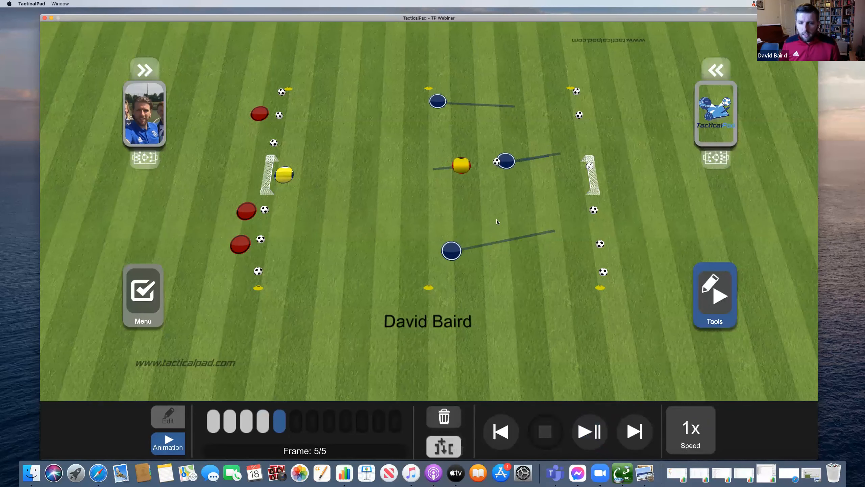
{"action": "left_click", "coordinate": [443, 447]}
{"action": "double_click", "coordinate": [385, 124]}
{"action": "left_click_drag", "start_coordinate": [442, 105], "coordinate": [397, 120]}
{"action": "mouse_move", "coordinate": [456, 165]}
{"action": "left_mouse_down"}
{"action": "mouse_move", "coordinate": [464, 160]}
{"action": "mouse_move", "coordinate": [462, 179]}
{"action": "left_mouse_up"}
{"action": "left_click_drag", "start_coordinate": [451, 251], "coordinate": [381, 227]}
{"action": "left_click_drag", "start_coordinate": [285, 175], "coordinate": [300, 165]}
- In frame 7, move the ball, blue players and yellow player down-left
{"action": "key", "text": "space"}
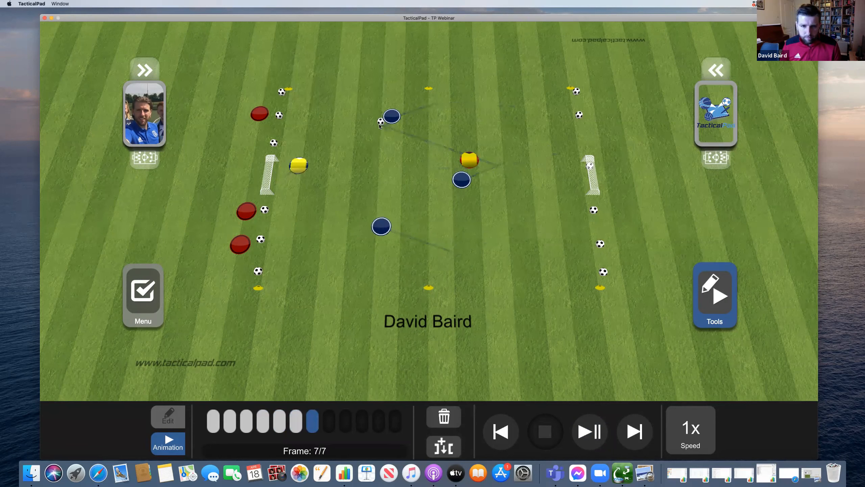
{"action": "left_click_drag", "start_coordinate": [393, 116], "coordinate": [347, 134]}
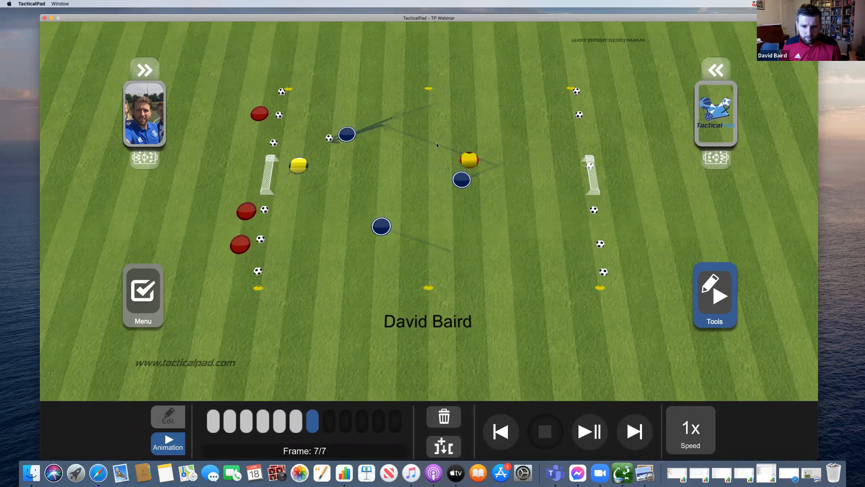
{"action": "left_click_drag", "start_coordinate": [465, 156], "coordinate": [378, 148]}
{"action": "left_click_drag", "start_coordinate": [462, 179], "coordinate": [404, 178]}
{"action": "left_click_drag", "start_coordinate": [382, 226], "coordinate": [335, 207]}
- In frame 8, pass to the lower blue player and shift the others left, keeper down
{"action": "left_click", "coordinate": [441, 440]}
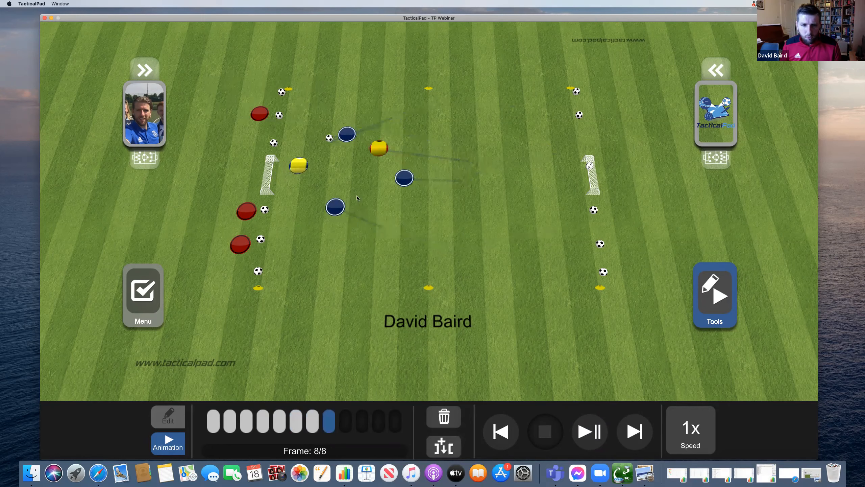
{"action": "left_click_drag", "start_coordinate": [329, 138], "coordinate": [317, 204]}
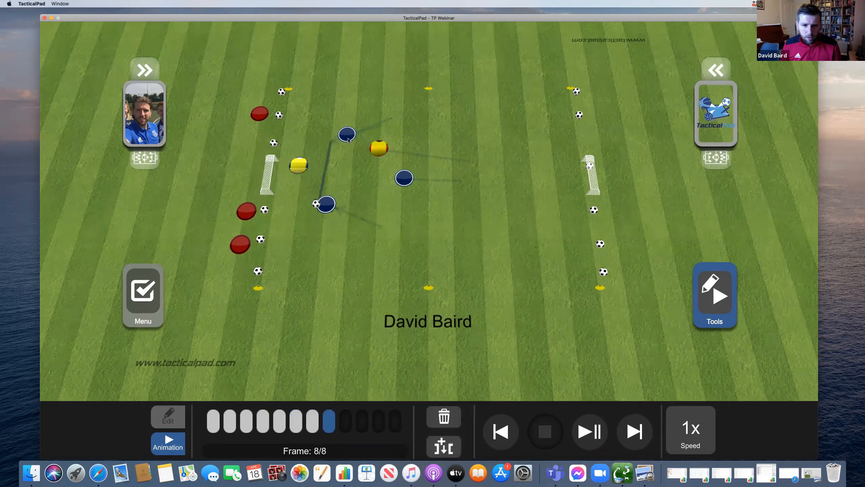
{"action": "left_click_drag", "start_coordinate": [347, 134], "coordinate": [335, 141]}
{"action": "left_click_drag", "start_coordinate": [404, 178], "coordinate": [377, 179]}
{"action": "left_click_drag", "start_coordinate": [379, 149], "coordinate": [358, 157]}
{"action": "left_click_drag", "start_coordinate": [299, 165], "coordinate": [299, 176]}
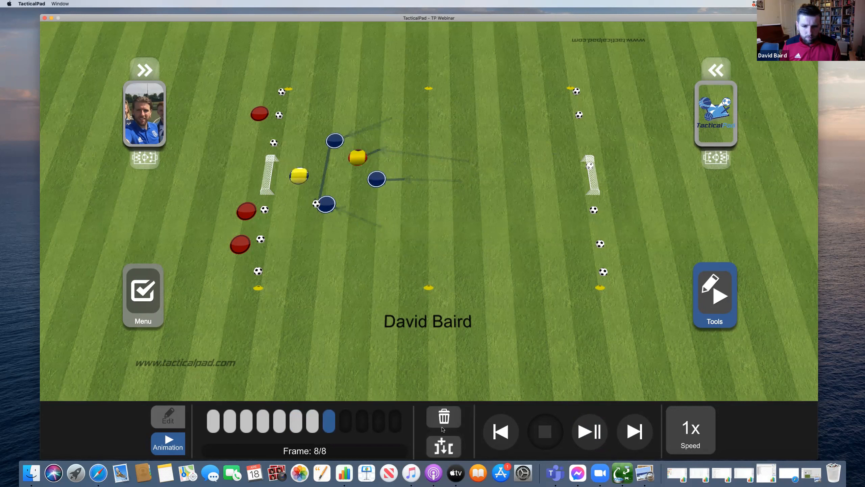
- Add frames 9–11, bringing the red team forward with the ball while blues drop toward the left goal
{"action": "double_click", "coordinate": [445, 449]}
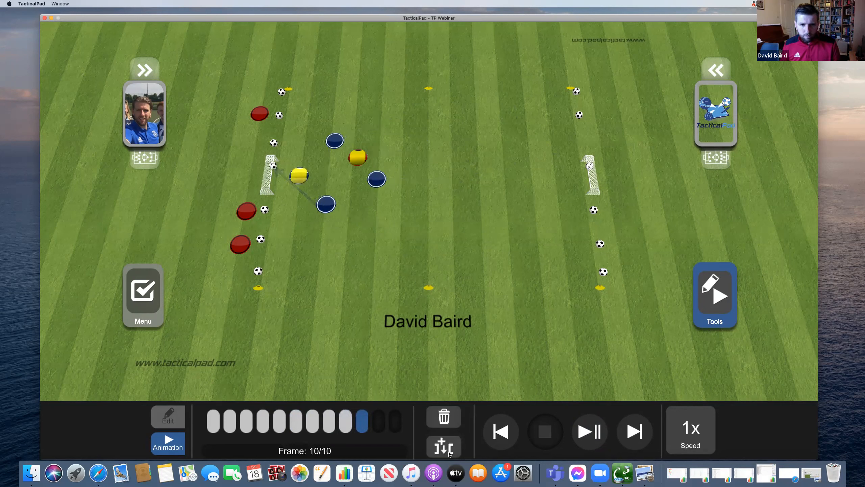
{"action": "left_click", "coordinate": [449, 453]}
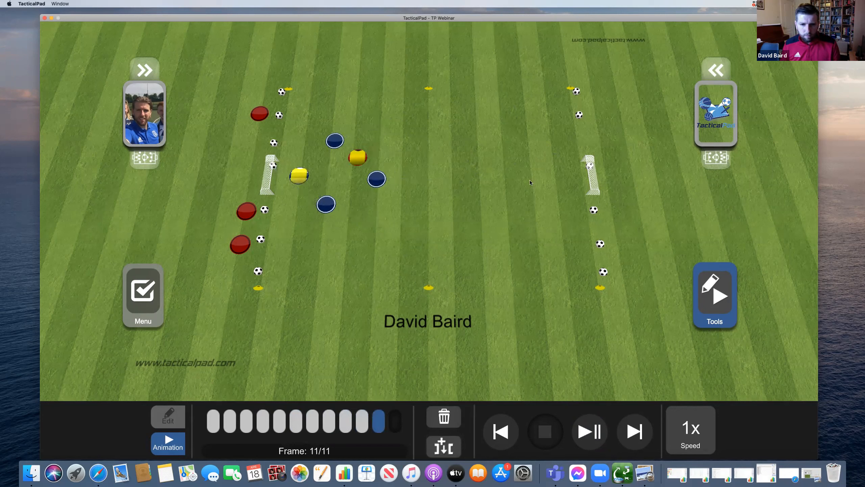
{"action": "left_click_drag", "start_coordinate": [357, 157], "coordinate": [576, 178]}
{"action": "left_click_drag", "start_coordinate": [299, 175], "coordinate": [443, 171]}
{"action": "left_click_drag", "start_coordinate": [264, 241], "coordinate": [359, 235]}
{"action": "left_click_drag", "start_coordinate": [244, 244], "coordinate": [347, 235]}
{"action": "left_click_drag", "start_coordinate": [307, 255], "coordinate": [386, 280]}
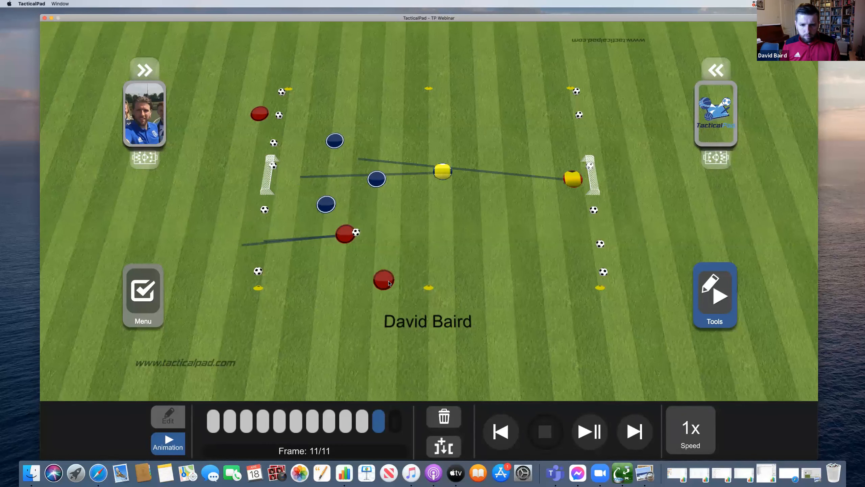
{"action": "left_click_drag", "start_coordinate": [260, 114], "coordinate": [403, 108]}
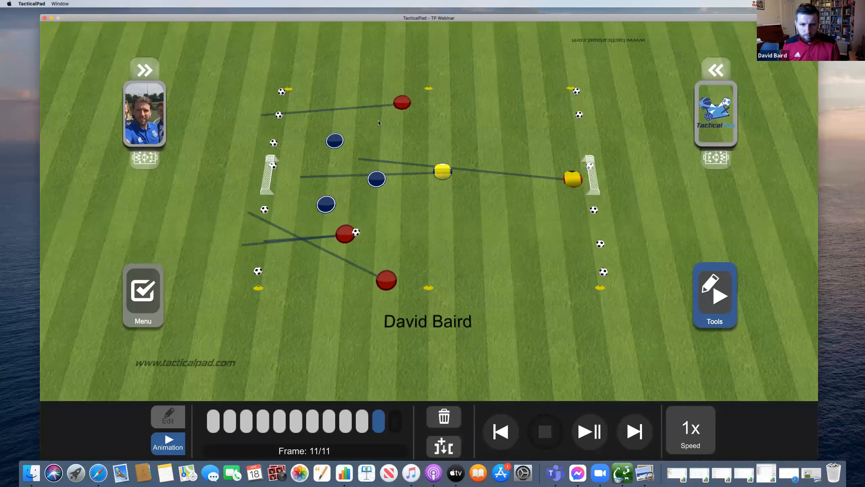
{"action": "left_click_drag", "start_coordinate": [335, 142], "coordinate": [270, 115]}
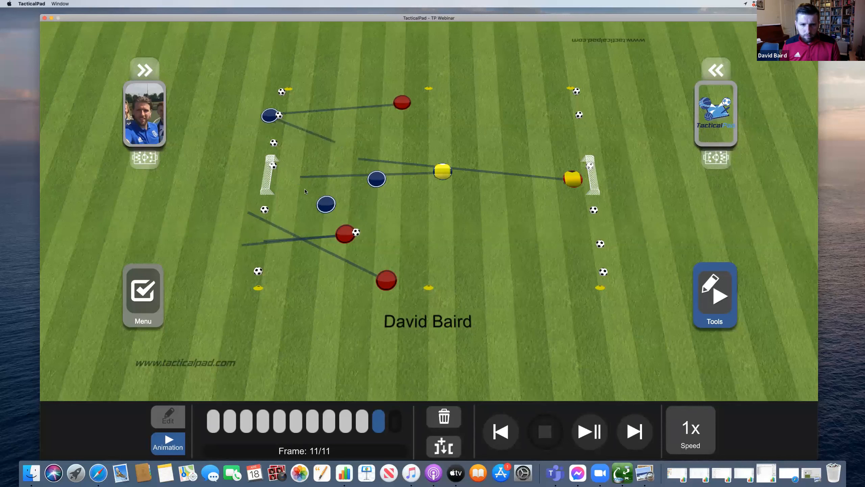
{"action": "left_click_drag", "start_coordinate": [376, 178], "coordinate": [262, 146]}
{"action": "left_click_drag", "start_coordinate": [326, 204], "coordinate": [253, 227]}
- In frame 12, pass to the central red player, adjust the reds, and play the whole animation
{"action": "left_click", "coordinate": [441, 440]}
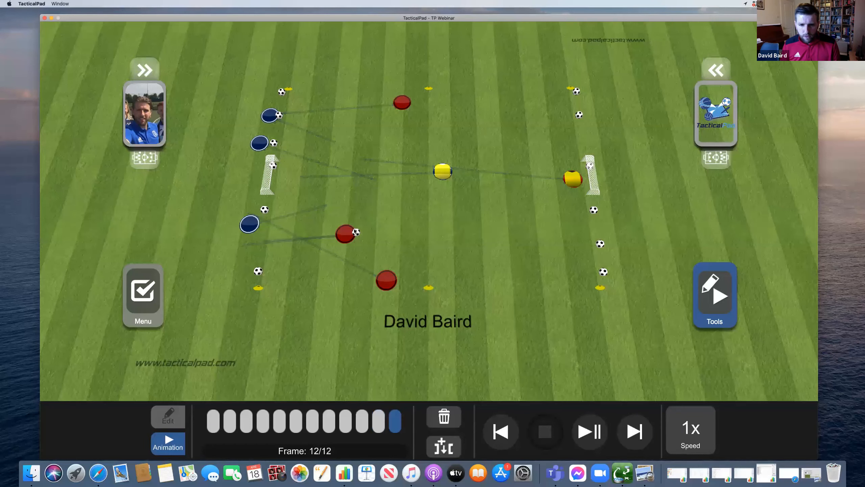
{"action": "mouse_move", "coordinate": [401, 207]}
{"action": "left_mouse_down"}
{"action": "mouse_move", "coordinate": [347, 234]}
{"action": "mouse_move", "coordinate": [397, 216]}
{"action": "left_mouse_up"}
{"action": "left_click_drag", "start_coordinate": [442, 174], "coordinate": [426, 187]}
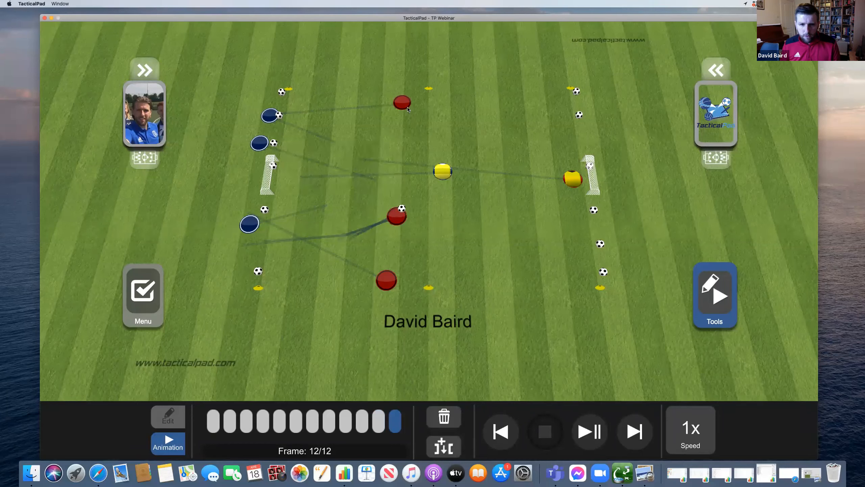
{"action": "left_click_drag", "start_coordinate": [405, 106], "coordinate": [421, 123]}
{"action": "left_click_drag", "start_coordinate": [394, 279], "coordinate": [453, 262]}
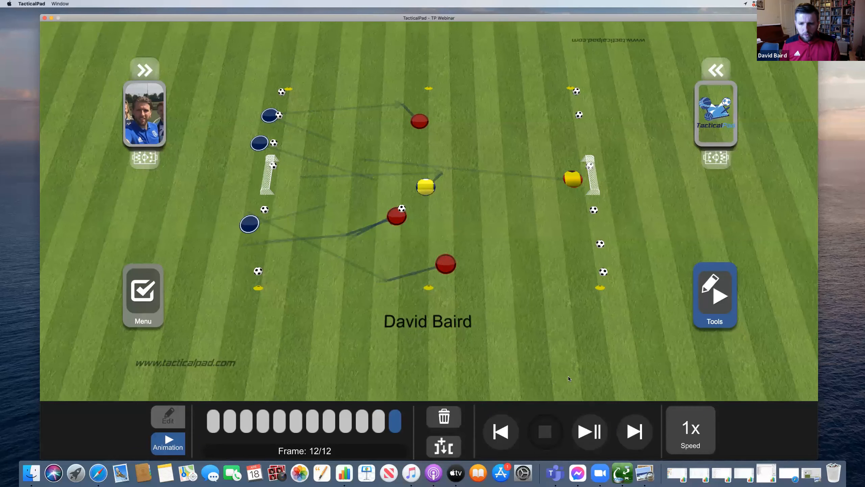
{"action": "left_click", "coordinate": [590, 440]}
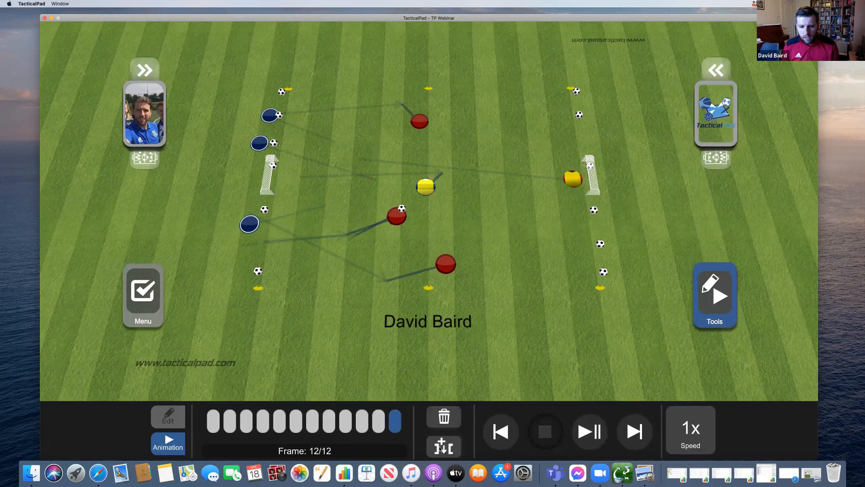
- In the next frames, pass the ball up to the centre and push the red and yellow players right
{"action": "left_click", "coordinate": [447, 447]}
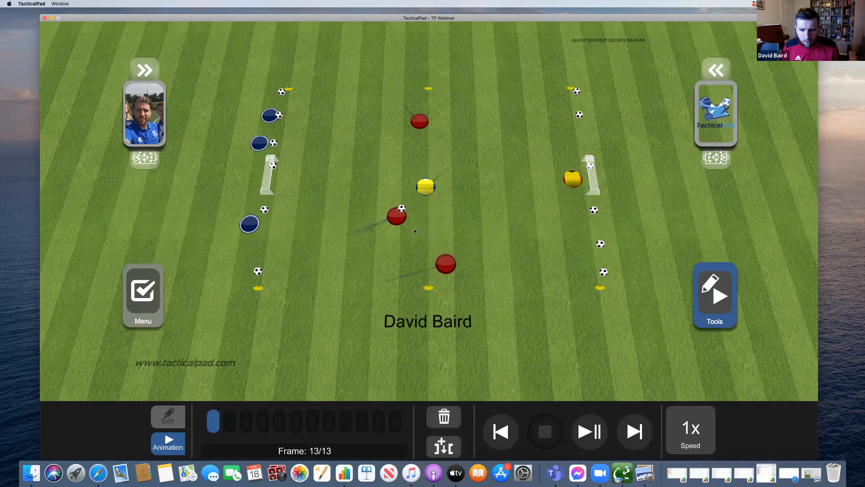
{"action": "mouse_move", "coordinate": [402, 209]}
{"action": "left_mouse_down"}
{"action": "mouse_move", "coordinate": [424, 221]}
{"action": "mouse_move", "coordinate": [402, 217]}
{"action": "mouse_move", "coordinate": [412, 219]}
{"action": "left_mouse_up"}
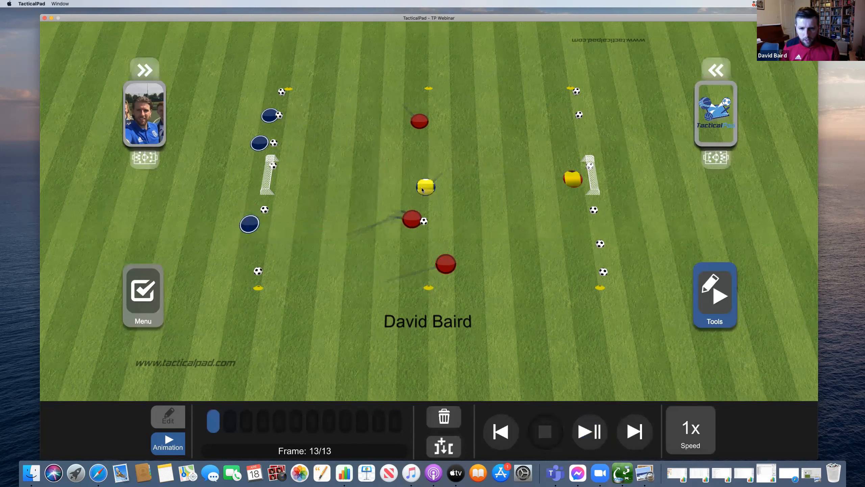
{"action": "left_click_drag", "start_coordinate": [445, 264], "coordinate": [458, 271]}
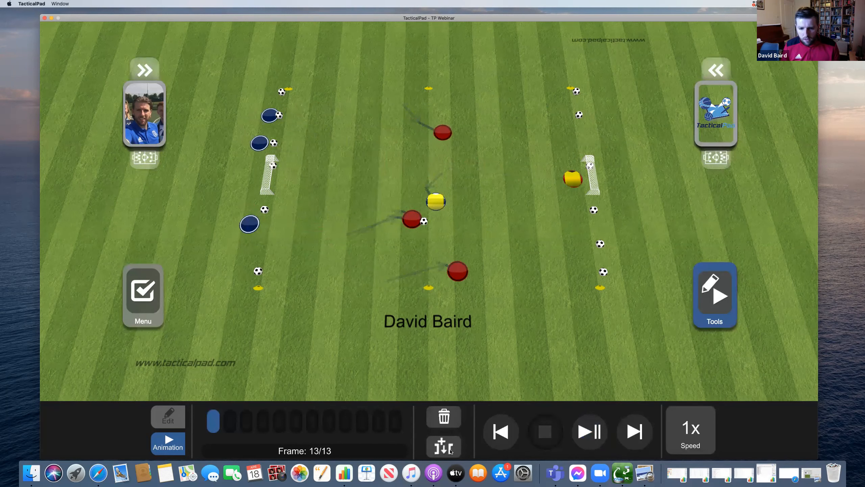
{"action": "left_click_drag", "start_coordinate": [425, 223], "coordinate": [445, 176]}
{"action": "mouse_move", "coordinate": [417, 220]}
{"action": "left_mouse_down"}
{"action": "mouse_move", "coordinate": [446, 186]}
{"action": "mouse_move", "coordinate": [464, 215]}
{"action": "left_mouse_up"}
{"action": "left_click_drag", "start_coordinate": [444, 133], "coordinate": [479, 134]}
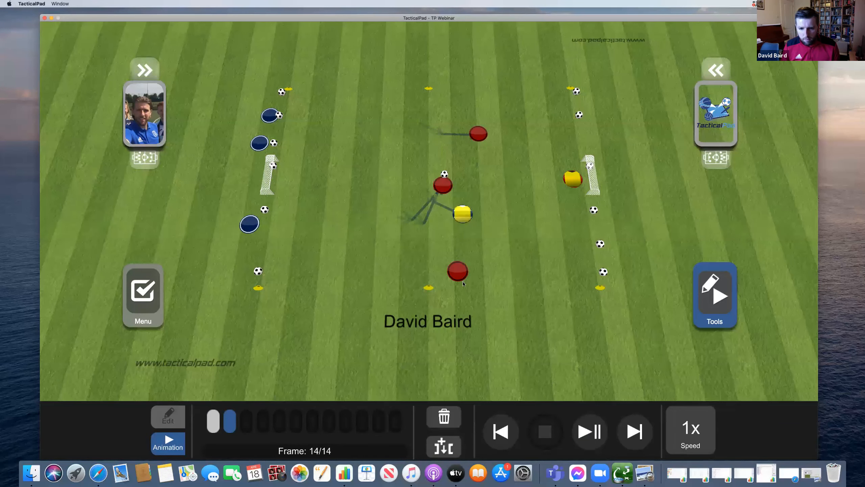
{"action": "left_click_drag", "start_coordinate": [459, 273], "coordinate": [485, 276]}
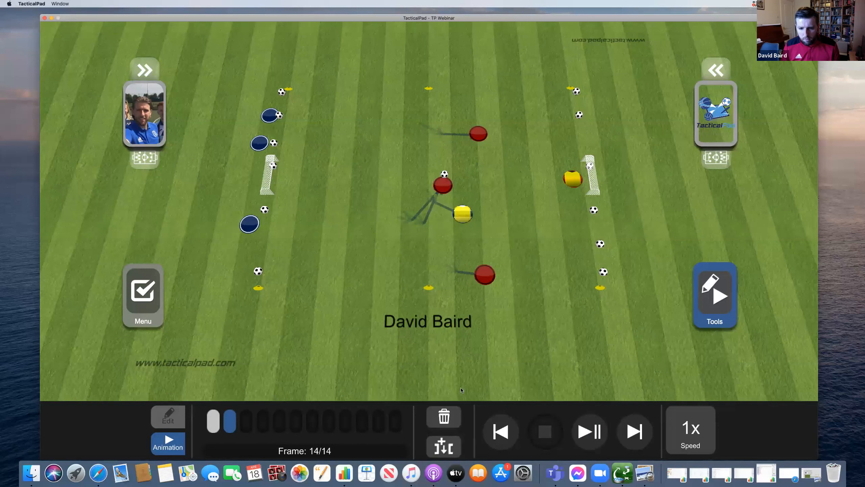
- In frame 15, pass up-right, advance the red and yellow players, and shift the right keeper
{"action": "left_click", "coordinate": [443, 446]}
{"action": "mouse_move", "coordinate": [445, 174]}
{"action": "left_mouse_down"}
{"action": "mouse_move", "coordinate": [477, 169]}
{"action": "mouse_move", "coordinate": [470, 172]}
{"action": "left_mouse_up"}
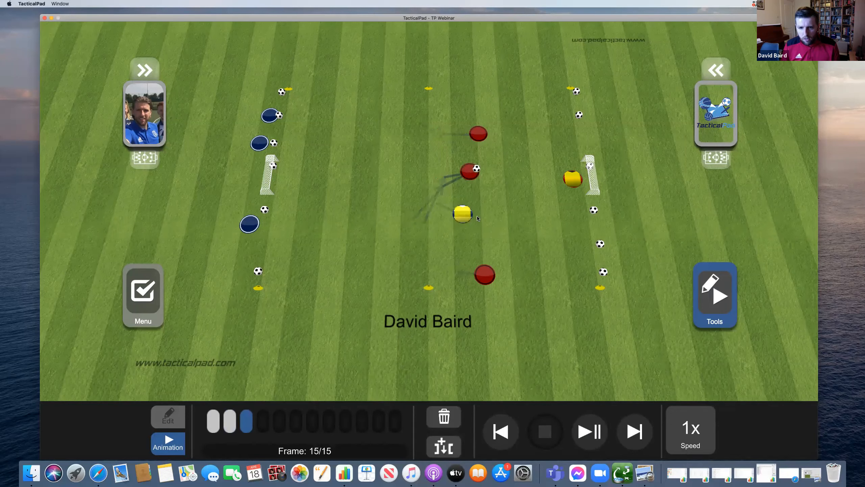
{"action": "left_click_drag", "start_coordinate": [479, 133], "coordinate": [497, 134]}
{"action": "left_click_drag", "start_coordinate": [463, 214], "coordinate": [482, 200]}
{"action": "left_click_drag", "start_coordinate": [485, 274], "coordinate": [523, 265]}
{"action": "left_click_drag", "start_coordinate": [573, 179], "coordinate": [570, 176]}
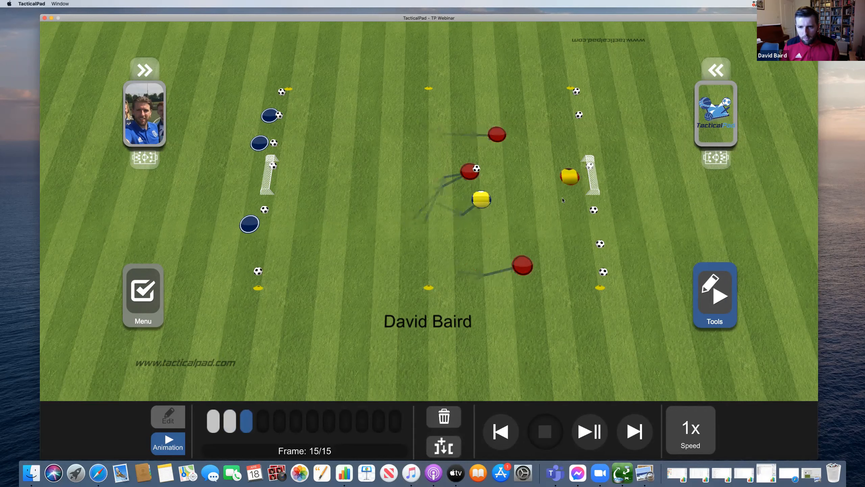
- In frame 16, shoot the ball into the right goal and push the red and yellow players forward
{"action": "left_click", "coordinate": [456, 450]}
{"action": "left_click_drag", "start_coordinate": [479, 177], "coordinate": [595, 195]}
{"action": "left_click", "coordinate": [495, 160]}
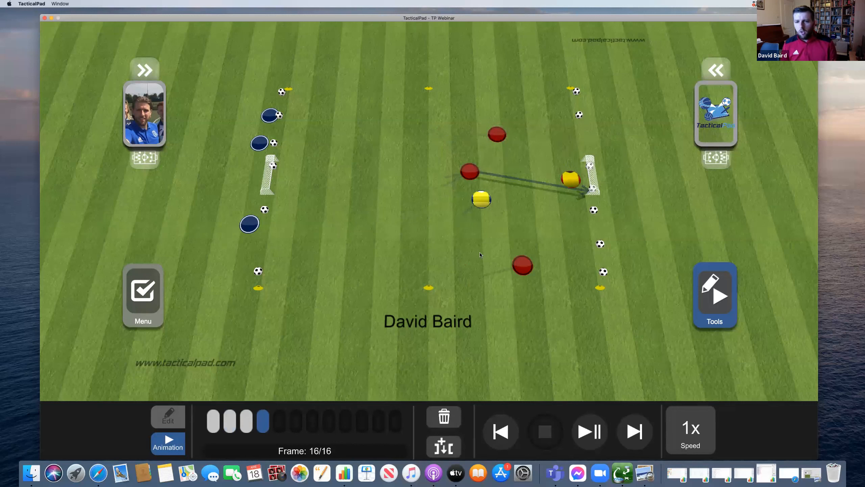
{"action": "left_click_drag", "start_coordinate": [497, 134], "coordinate": [511, 138]}
{"action": "left_click_drag", "start_coordinate": [482, 199], "coordinate": [490, 197]}
{"action": "left_click_drag", "start_coordinate": [523, 266], "coordinate": [540, 247]}
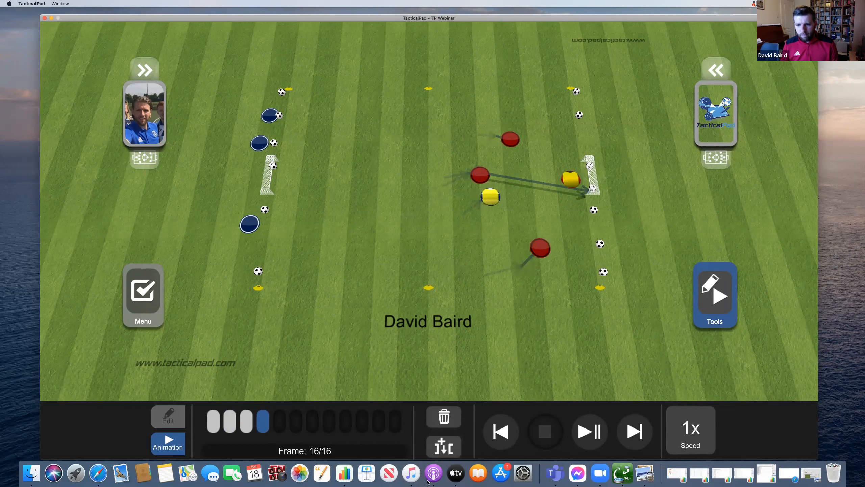
{"action": "left_click", "coordinate": [444, 446]}
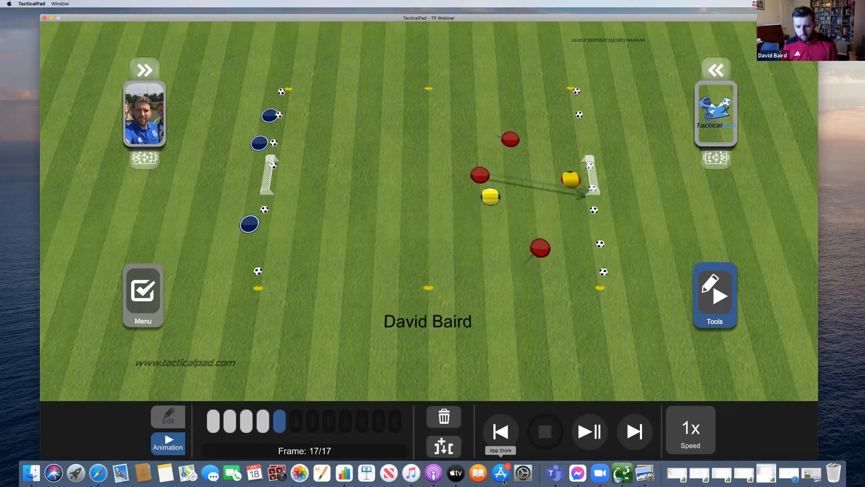
{"action": "left_click", "coordinate": [696, 429]}
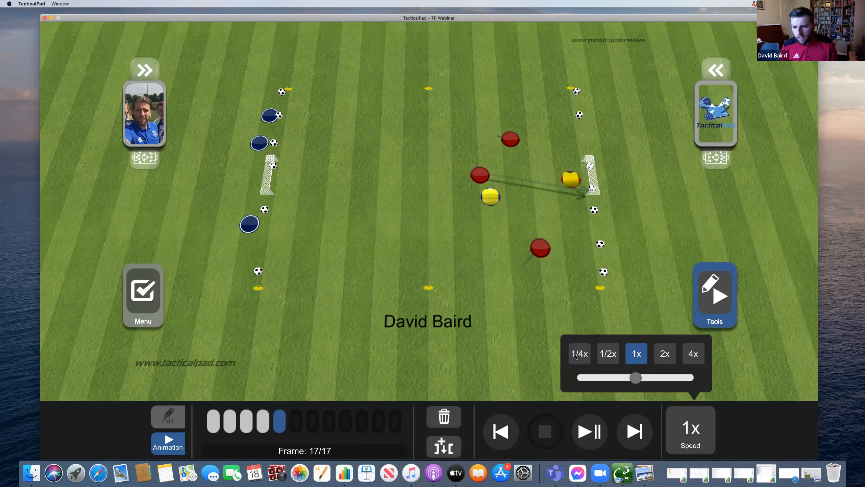
- Play at 2x speed, then add a frame with reds reset on the right and yellows moved left
{"action": "left_click", "coordinate": [661, 362]}
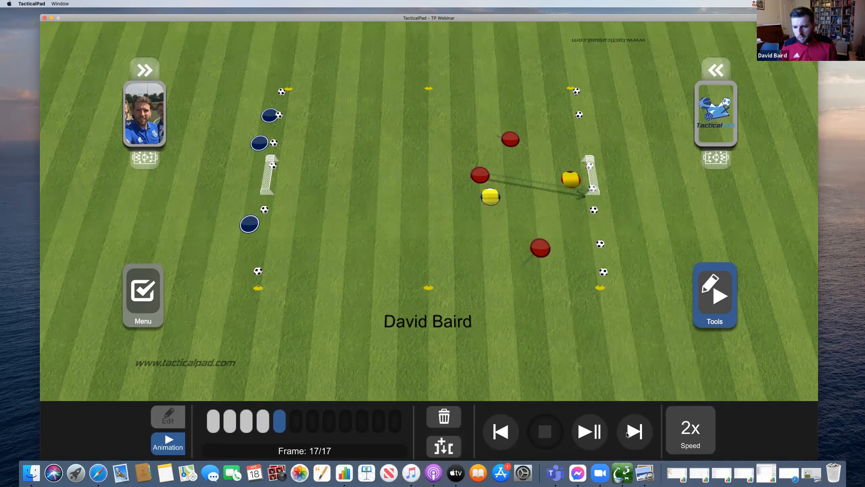
{"action": "left_click", "coordinate": [591, 438]}
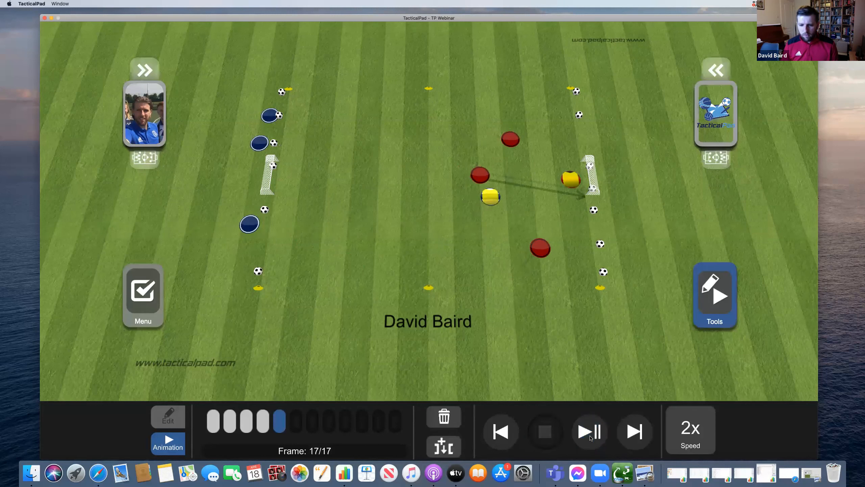
{"action": "left_click", "coordinate": [451, 453]}
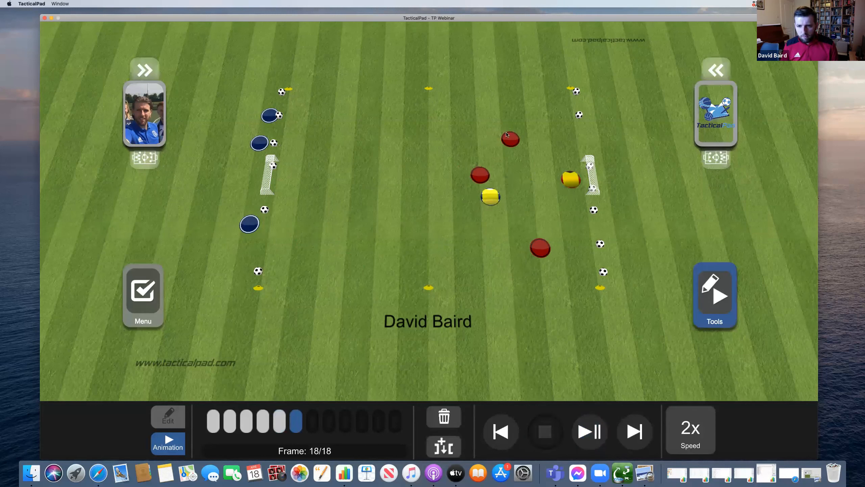
{"action": "left_click_drag", "start_coordinate": [517, 139], "coordinate": [594, 120]}
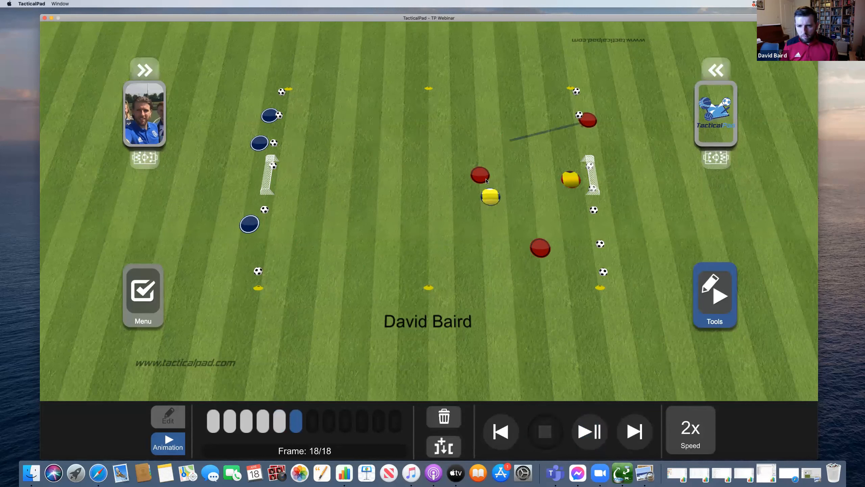
{"action": "left_click_drag", "start_coordinate": [497, 177], "coordinate": [604, 206]}
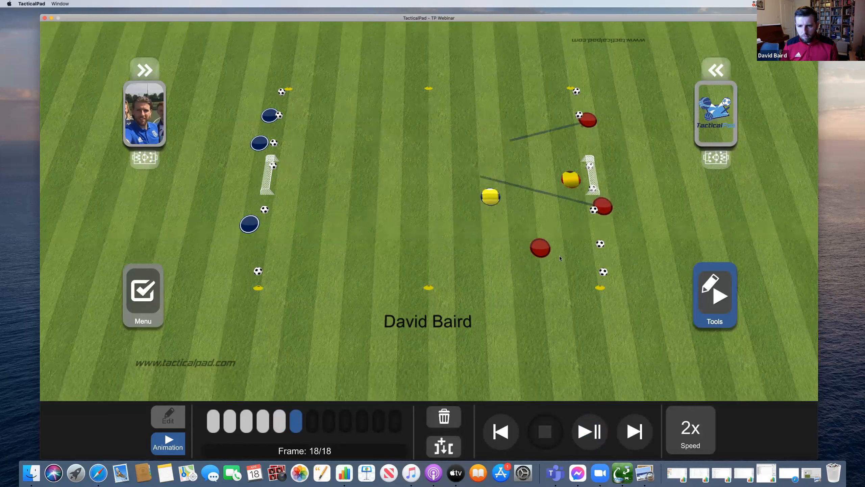
{"action": "left_click_drag", "start_coordinate": [564, 243], "coordinate": [612, 243]}
{"action": "left_click_drag", "start_coordinate": [490, 197], "coordinate": [355, 182]}
{"action": "left_click_drag", "start_coordinate": [571, 179], "coordinate": [450, 181]}
- In the next frame, move the yellow player and keeper further left and nudge the reds left
{"action": "left_click", "coordinate": [451, 445]}
{"action": "left_click_drag", "start_coordinate": [348, 180], "coordinate": [284, 173]}
{"action": "left_click_drag", "start_coordinate": [448, 178], "coordinate": [407, 172]}
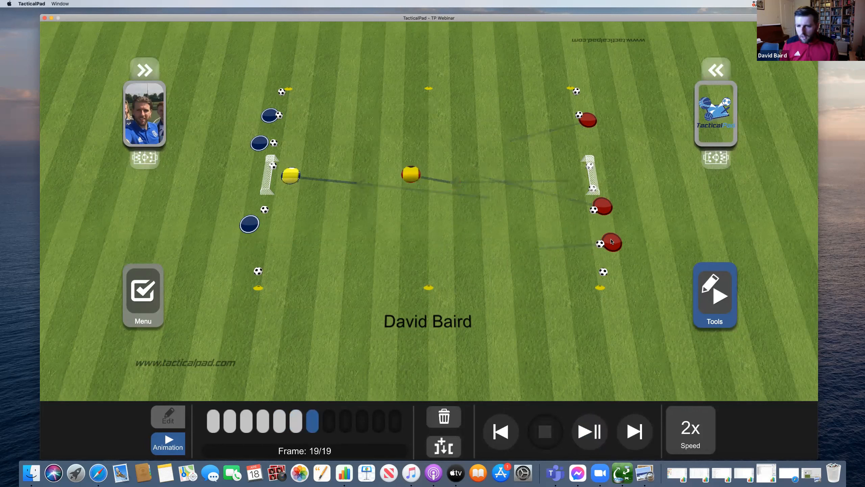
{"action": "left_click_drag", "start_coordinate": [600, 243], "coordinate": [590, 246]}
{"action": "left_click_drag", "start_coordinate": [603, 206], "coordinate": [578, 211]}
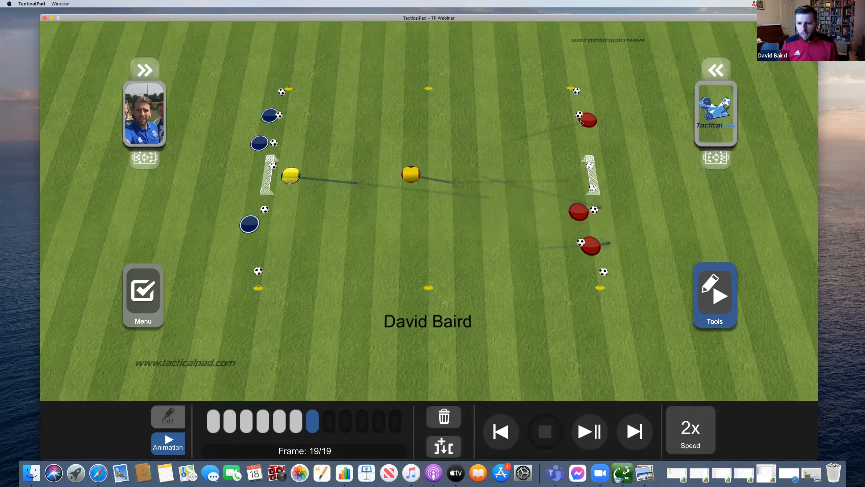
{"action": "left_click_drag", "start_coordinate": [581, 125], "coordinate": [559, 127]}
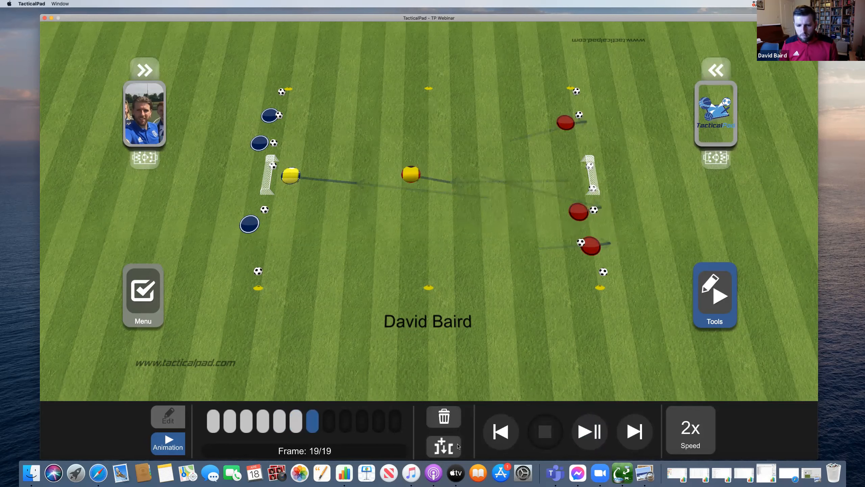
- Pass from the lower red player toward the centre, reposition the reds, then pass up to the top
{"action": "left_click_drag", "start_coordinate": [581, 242], "coordinate": [509, 204]}
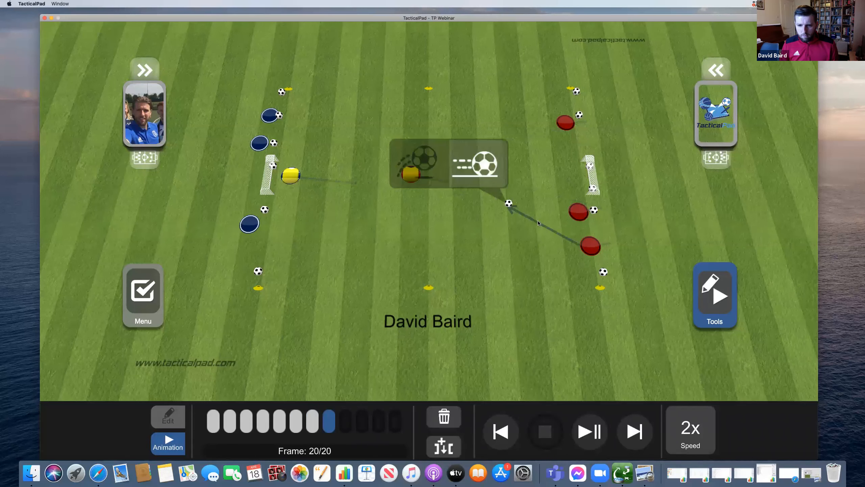
{"action": "left_click_drag", "start_coordinate": [592, 249], "coordinate": [523, 211]}
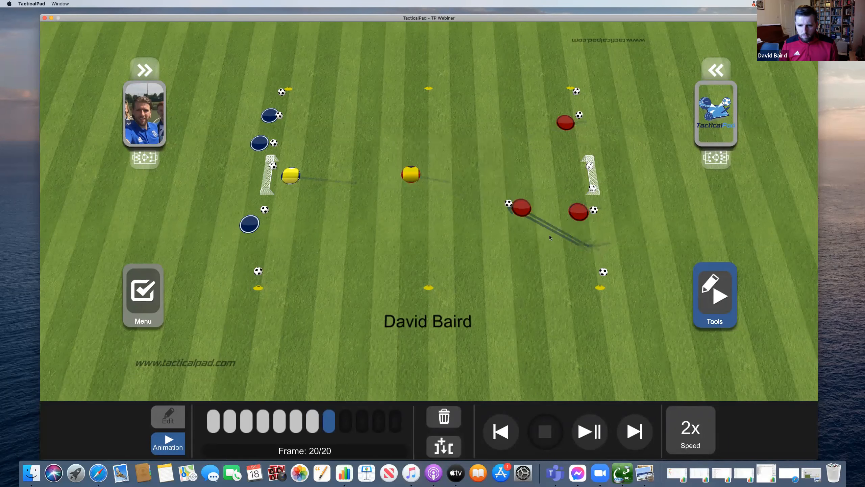
{"action": "left_click_drag", "start_coordinate": [580, 215], "coordinate": [519, 256]}
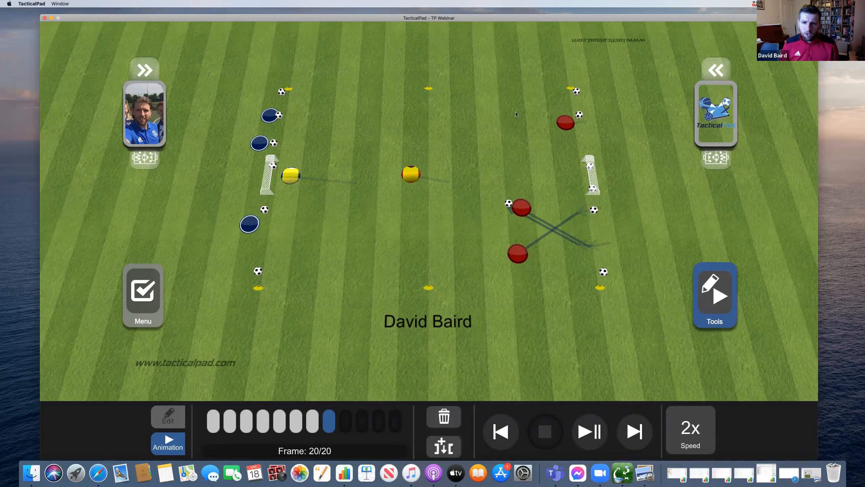
{"action": "left_click_drag", "start_coordinate": [566, 125], "coordinate": [483, 109]}
{"action": "left_click_drag", "start_coordinate": [419, 186], "coordinate": [448, 198]}
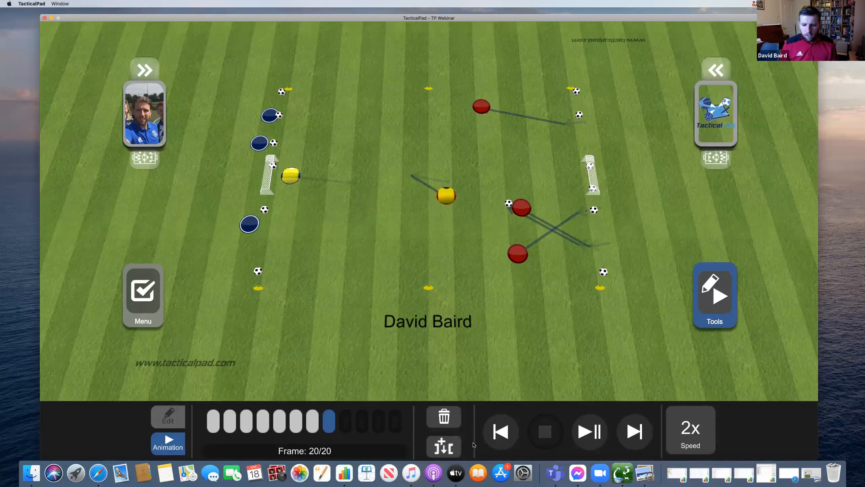
{"action": "mouse_move", "coordinate": [509, 205]}
{"action": "left_mouse_down"}
{"action": "mouse_move", "coordinate": [452, 109]}
{"action": "mouse_move", "coordinate": [459, 110]}
{"action": "left_mouse_up"}
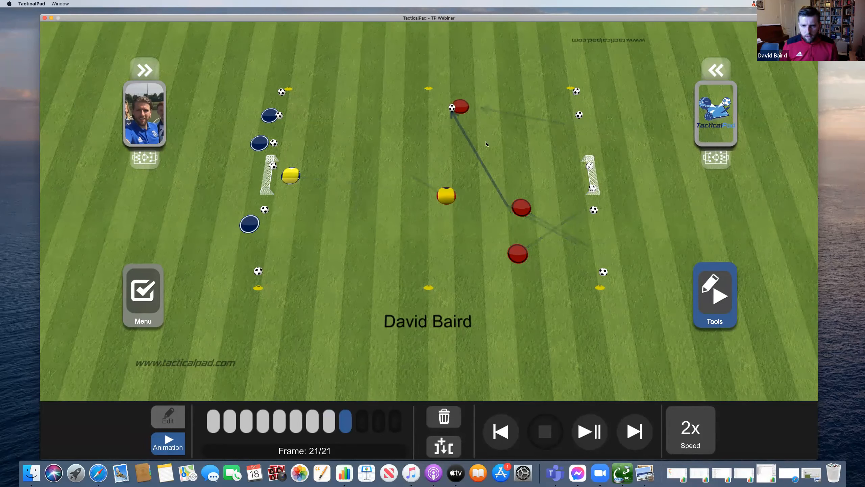
- Shift the middle and bottom red players left and the yellow player up-left, then replay from frame 1
{"action": "left_click", "coordinate": [516, 205]}
{"action": "left_click", "coordinate": [517, 205]}
{"action": "left_click_drag", "start_coordinate": [516, 205], "coordinate": [471, 180]}
{"action": "left_click_drag", "start_coordinate": [515, 247], "coordinate": [442, 254]}
{"action": "left_click_drag", "start_coordinate": [447, 195], "coordinate": [429, 159]}
{"action": "left_click", "coordinate": [591, 438]}
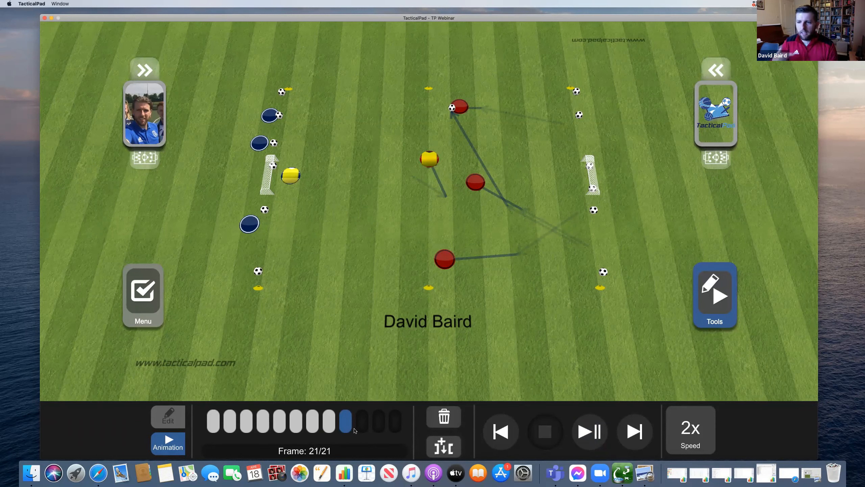
{"action": "left_click", "coordinate": [168, 417]}
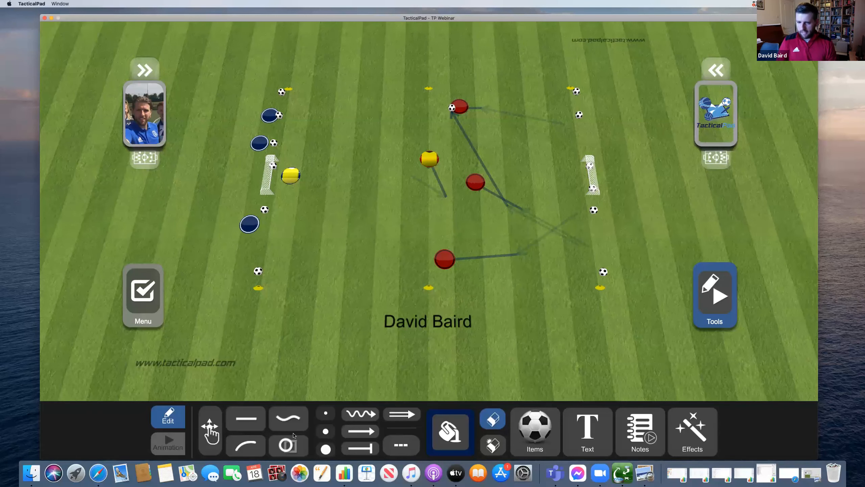
- Draw curved freehand run arrows sweeping left from the top red, yellow and lower red players
{"action": "left_click", "coordinate": [295, 426]}
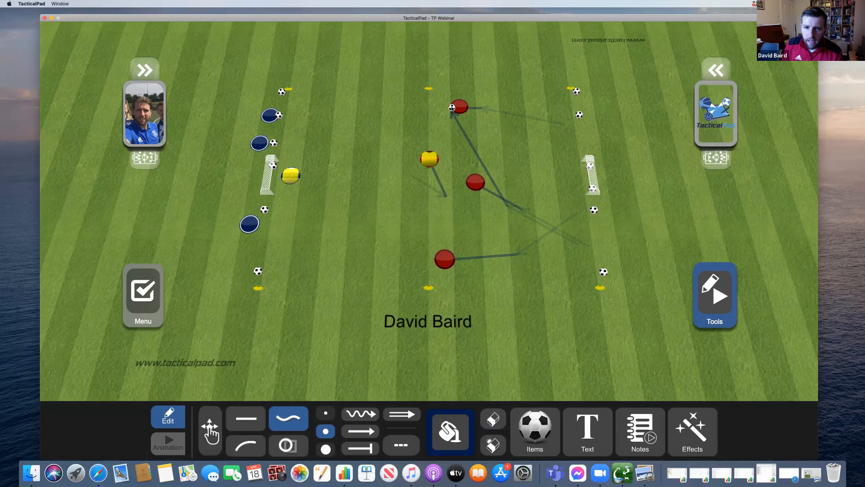
{"action": "mouse_move", "coordinate": [444, 109]}
{"action": "left_mouse_down"}
{"action": "mouse_move", "coordinate": [383, 105]}
{"action": "mouse_move", "coordinate": [373, 156]}
{"action": "left_mouse_up"}
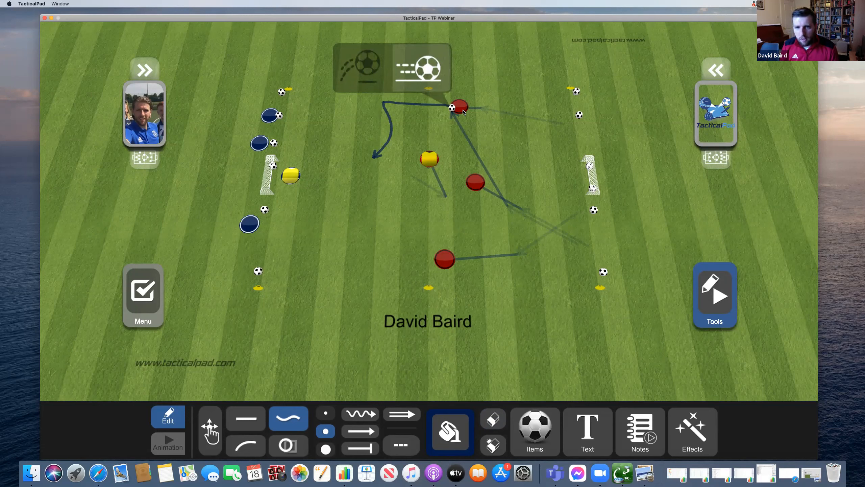
{"action": "mouse_move", "coordinate": [421, 106]}
{"action": "left_mouse_down"}
{"action": "mouse_move", "coordinate": [384, 103]}
{"action": "mouse_move", "coordinate": [389, 141]}
{"action": "left_mouse_up"}
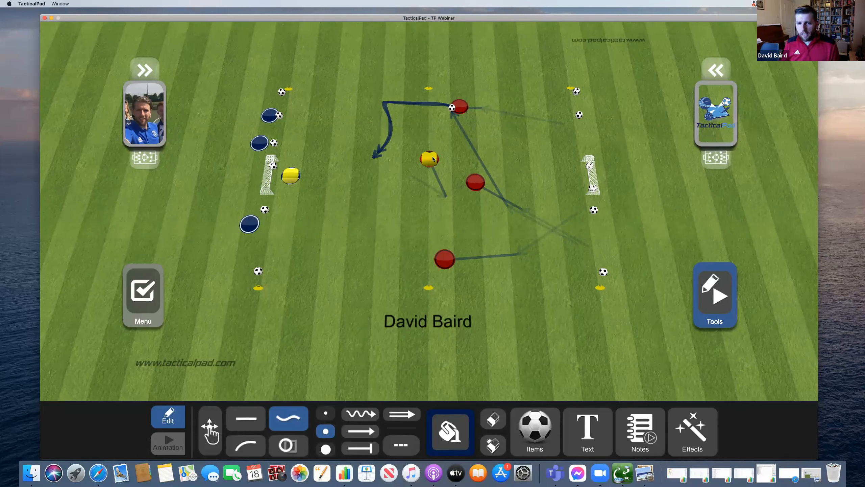
{"action": "left_click_drag", "start_coordinate": [419, 136], "coordinate": [390, 121]}
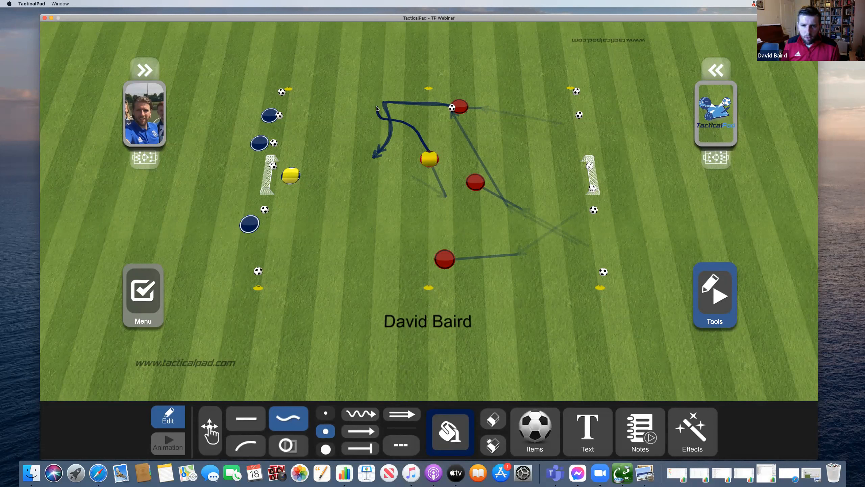
{"action": "left_click_drag", "start_coordinate": [382, 105], "coordinate": [382, 111]}
{"action": "left_click_drag", "start_coordinate": [371, 136], "coordinate": [370, 137]}
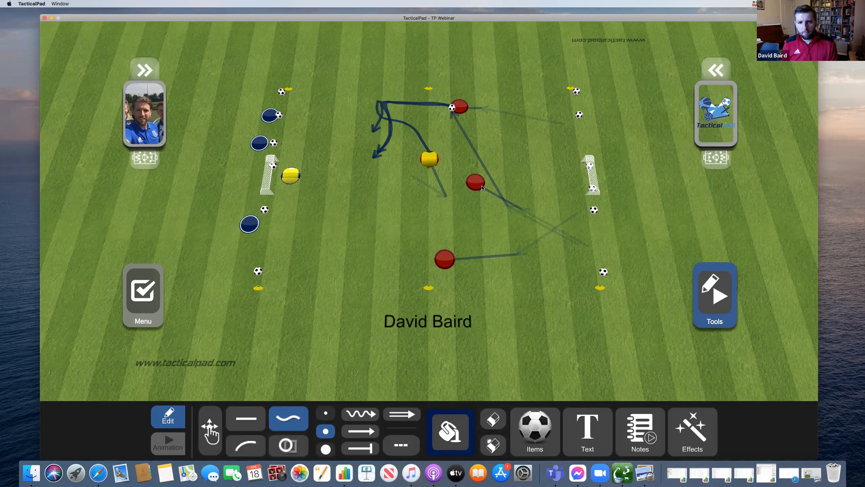
{"action": "mouse_move", "coordinate": [476, 182]}
{"action": "left_mouse_down"}
{"action": "mouse_move", "coordinate": [410, 103]}
{"action": "mouse_move", "coordinate": [373, 99]}
{"action": "mouse_move", "coordinate": [333, 113]}
{"action": "left_mouse_up"}
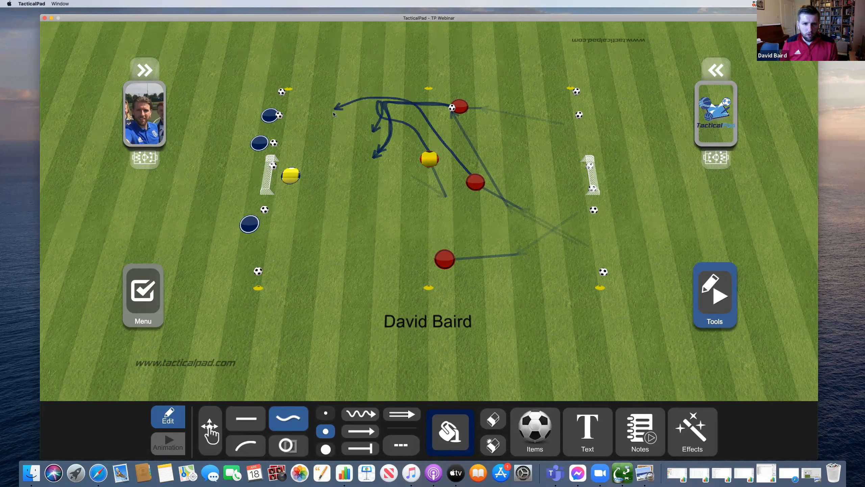
{"action": "left_click_drag", "start_coordinate": [356, 224], "coordinate": [333, 206]}
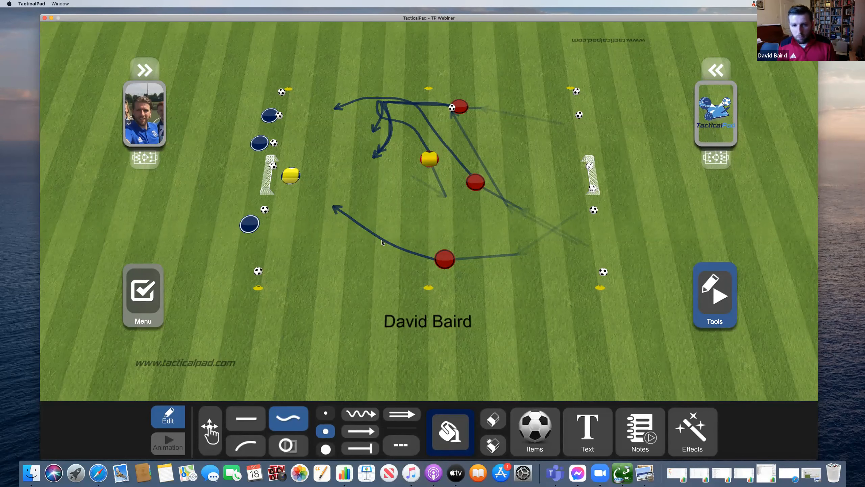
- Play the animation back from the start
{"action": "left_click", "coordinate": [173, 441]}
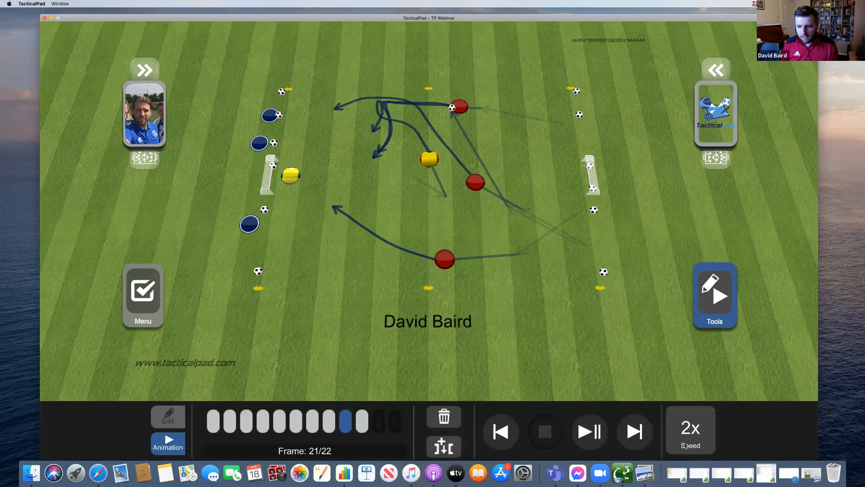
{"action": "left_click", "coordinate": [600, 430]}
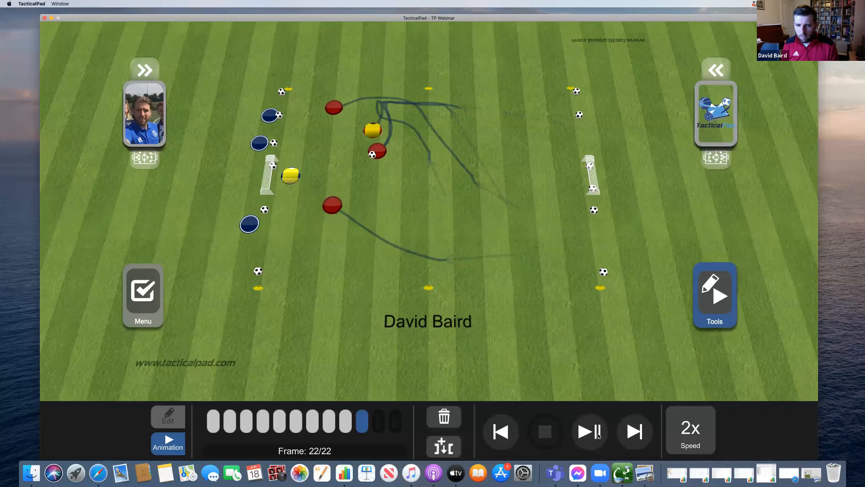
{"action": "left_click", "coordinate": [597, 435]}
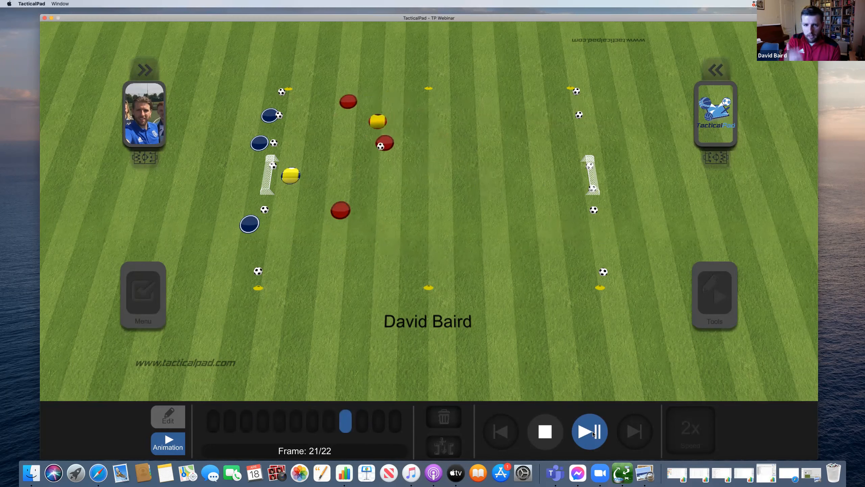
- Add frames up to 25 with the ball moved and red and yellow players shifted toward the left goal
{"action": "left_click", "coordinate": [443, 446]}
{"action": "mouse_move", "coordinate": [373, 155]}
{"action": "left_mouse_down"}
{"action": "mouse_move", "coordinate": [351, 166]}
{"action": "mouse_move", "coordinate": [360, 164]}
{"action": "left_mouse_up"}
{"action": "left_click_drag", "start_coordinate": [335, 108], "coordinate": [329, 112]}
{"action": "left_click_drag", "start_coordinate": [329, 210], "coordinate": [318, 219]}
{"action": "left_click_drag", "start_coordinate": [351, 148], "coordinate": [356, 139]}
{"action": "left_click_drag", "start_coordinate": [291, 176], "coordinate": [267, 188]}
{"action": "left_click", "coordinate": [453, 441]}
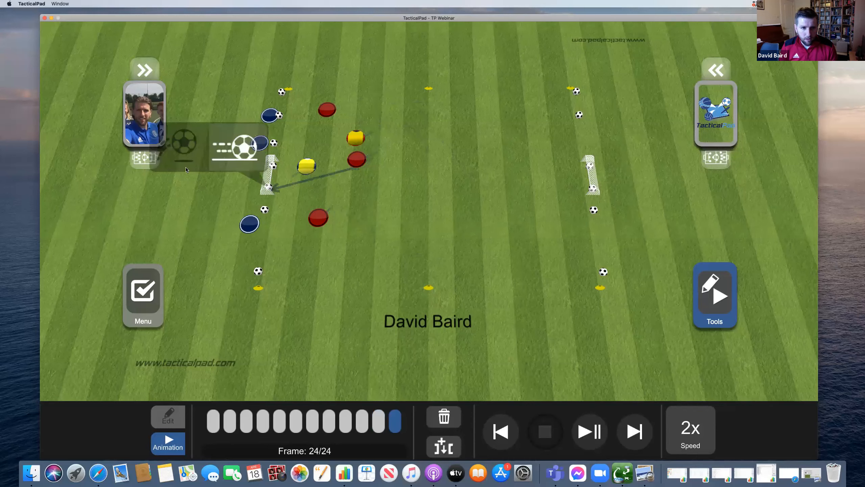
{"action": "left_click", "coordinate": [444, 446]}
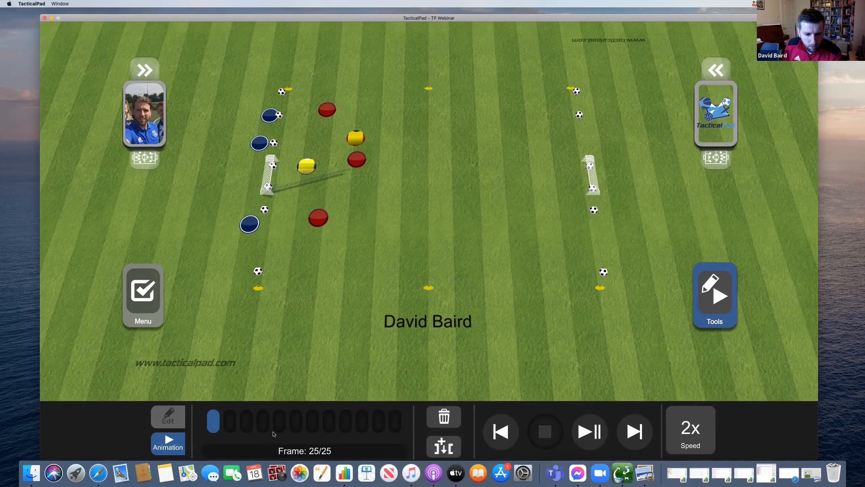
{"action": "left_click", "coordinate": [295, 423]}
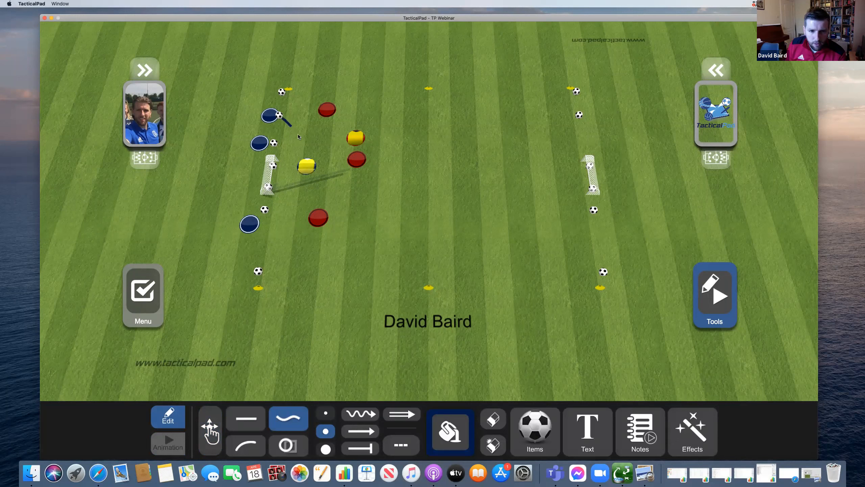
- Draw curved run arrows for the top blue player and both yellow players heading right
{"action": "left_click_drag", "start_coordinate": [352, 184], "coordinate": [395, 191]}
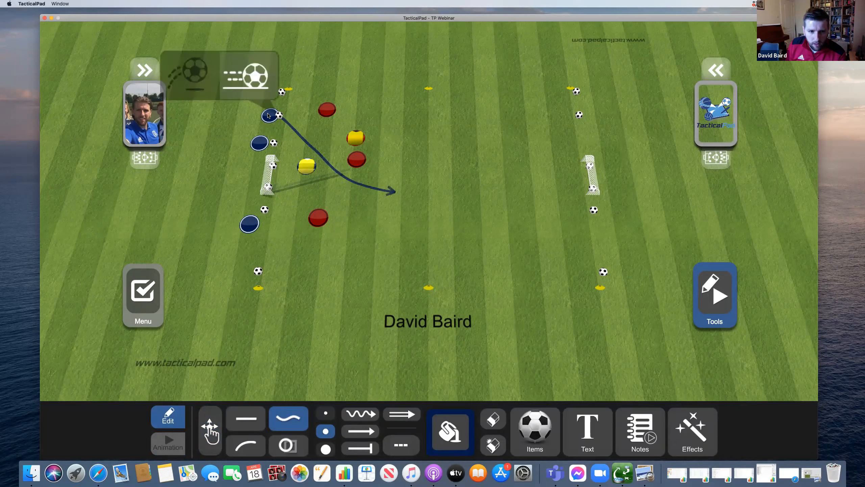
{"action": "mouse_move", "coordinate": [282, 120]}
{"action": "left_mouse_down"}
{"action": "mouse_move", "coordinate": [339, 172]}
{"action": "mouse_move", "coordinate": [391, 193]}
{"action": "left_mouse_up"}
{"action": "mouse_move", "coordinate": [365, 138]}
{"action": "left_mouse_down"}
{"action": "mouse_move", "coordinate": [477, 152]}
{"action": "mouse_move", "coordinate": [568, 182]}
{"action": "left_mouse_up"}
{"action": "left_click_drag", "start_coordinate": [317, 167], "coordinate": [468, 186]}
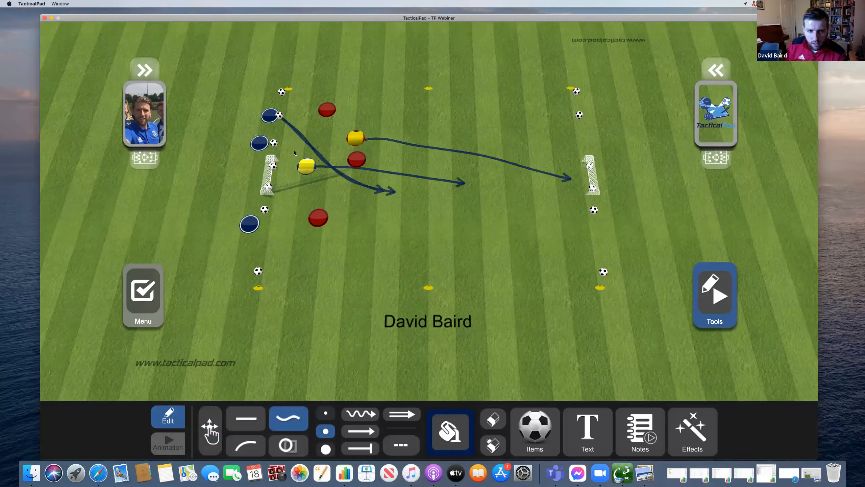
- Add run arrows for the middle and lower blue players and three red runs curling left
{"action": "mouse_move", "coordinate": [266, 147]}
{"action": "left_mouse_down"}
{"action": "mouse_move", "coordinate": [287, 159]}
{"action": "mouse_move", "coordinate": [322, 240]}
{"action": "left_mouse_up"}
{"action": "left_click_drag", "start_coordinate": [390, 264], "coordinate": [396, 263]}
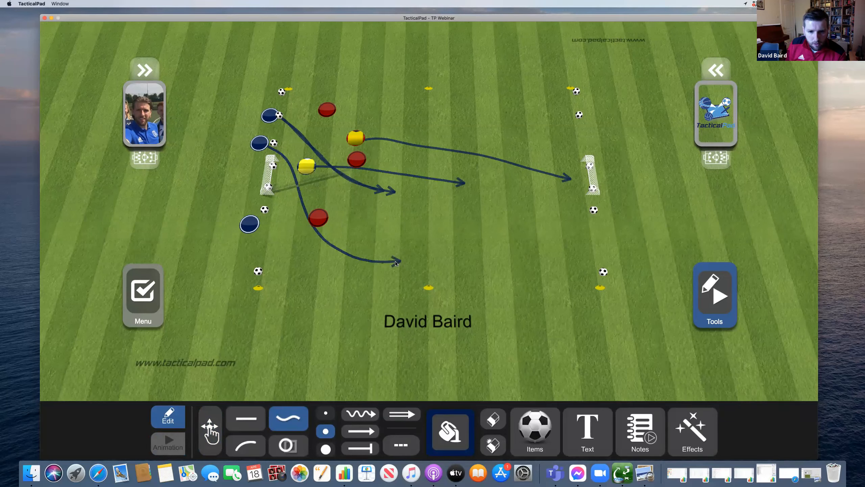
{"action": "mouse_move", "coordinate": [298, 167]}
{"action": "left_mouse_down"}
{"action": "mouse_move", "coordinate": [314, 138]}
{"action": "mouse_move", "coordinate": [342, 122]}
{"action": "left_mouse_up"}
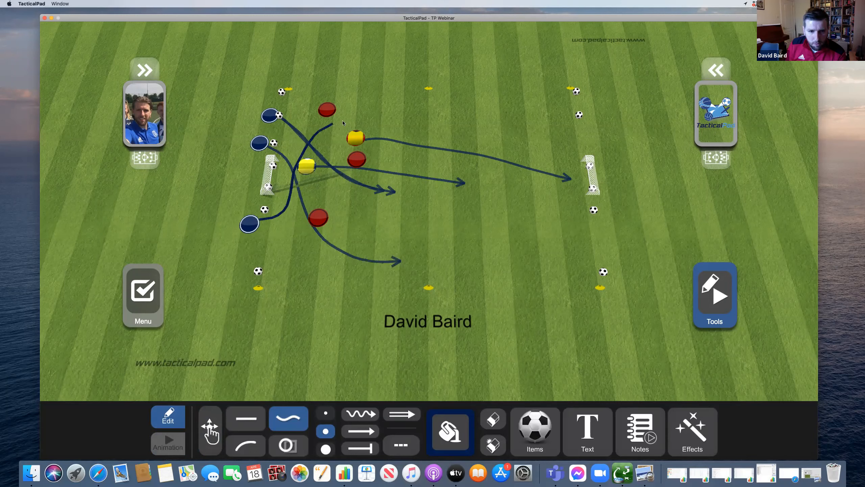
{"action": "left_click_drag", "start_coordinate": [400, 115], "coordinate": [401, 114]}
{"action": "left_click_drag", "start_coordinate": [310, 112], "coordinate": [274, 101]}
{"action": "left_click_drag", "start_coordinate": [356, 159], "coordinate": [269, 132]}
{"action": "left_click_drag", "start_coordinate": [257, 251], "coordinate": [256, 253]}
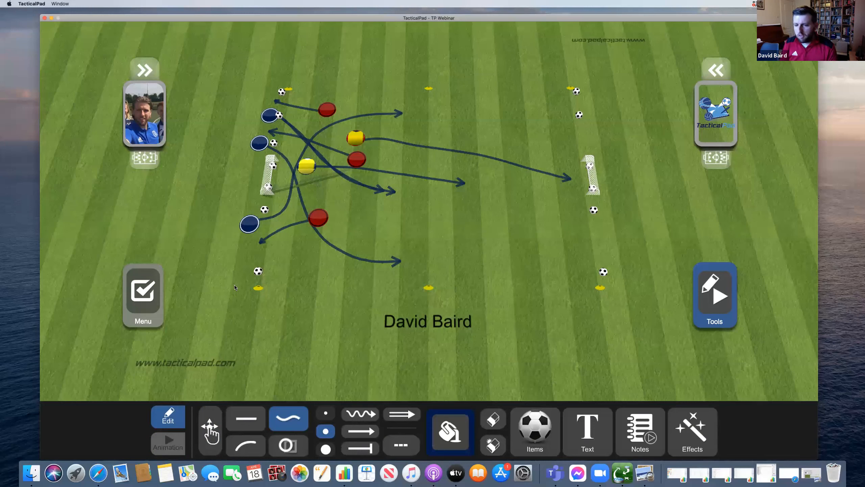
- Switch to Animation mode and play the drill from the start
{"action": "left_click", "coordinate": [168, 443]}
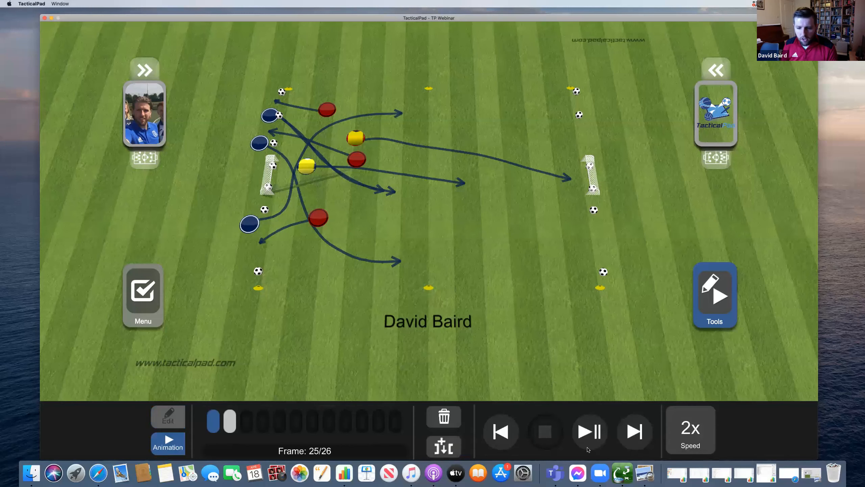
{"action": "left_click", "coordinate": [587, 449]}
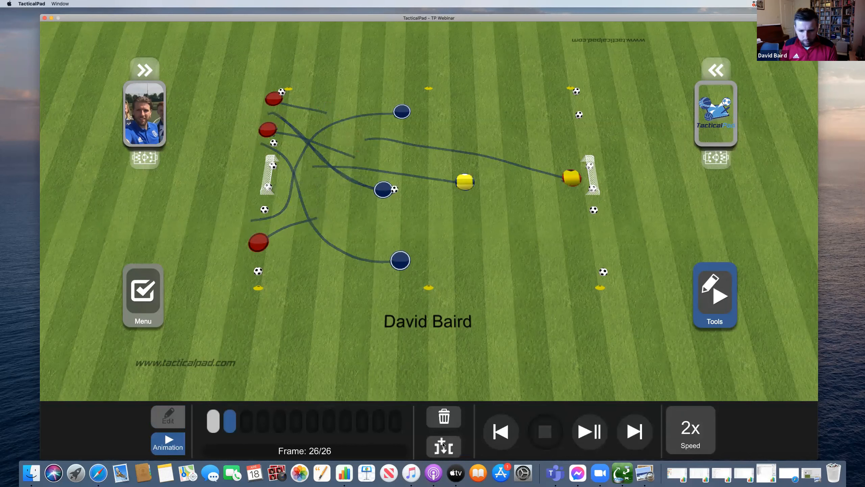
{"action": "left_click", "coordinate": [587, 438]}
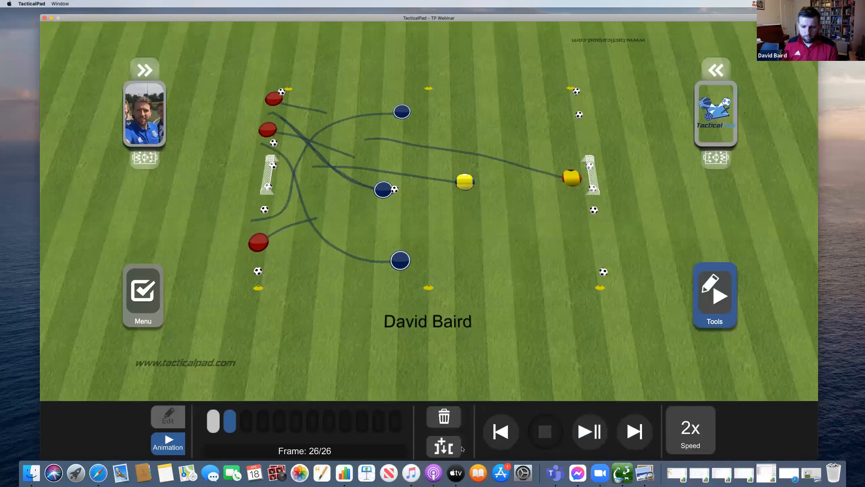
- Add a frame where the ball goes right and the blue players advance
{"action": "left_click", "coordinate": [443, 445]}
{"action": "left_click_drag", "start_coordinate": [394, 189], "coordinate": [532, 125]}
{"action": "left_click_drag", "start_coordinate": [404, 115], "coordinate": [521, 128]}
{"action": "left_click_drag", "start_coordinate": [466, 182], "coordinate": [501, 162]}
{"action": "left_click_drag", "start_coordinate": [384, 193], "coordinate": [515, 204]}
{"action": "left_click_drag", "start_coordinate": [400, 260], "coordinate": [450, 222]}
- Add a frame passing the ball to the middle blue player as yellows close in
{"action": "left_click", "coordinate": [459, 445]}
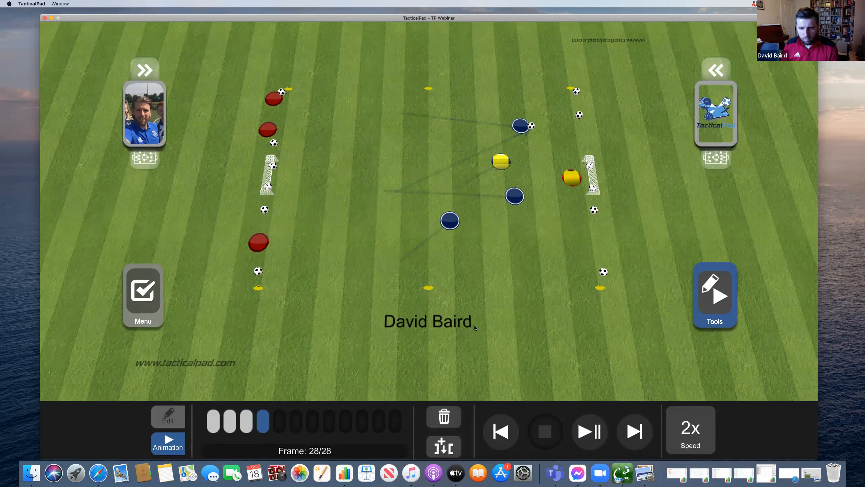
{"action": "left_click_drag", "start_coordinate": [531, 126], "coordinate": [533, 195]}
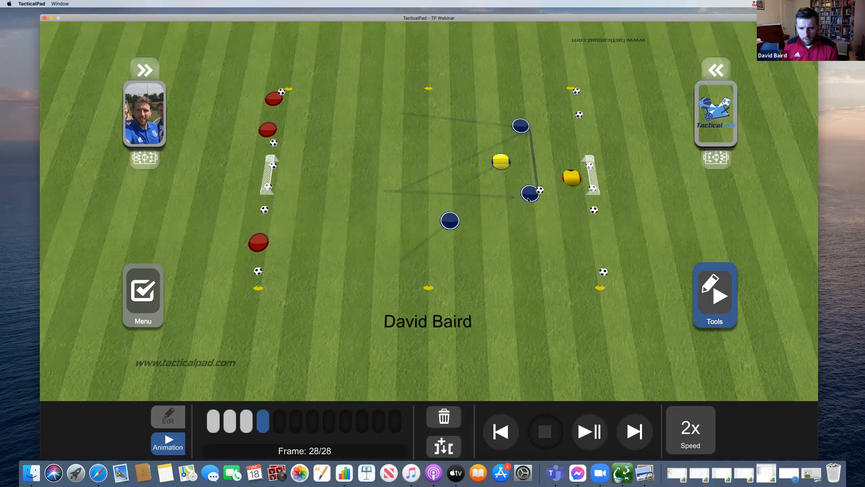
{"action": "left_click_drag", "start_coordinate": [501, 161], "coordinate": [514, 172]}
{"action": "left_click_drag", "start_coordinate": [573, 177], "coordinate": [559, 180]}
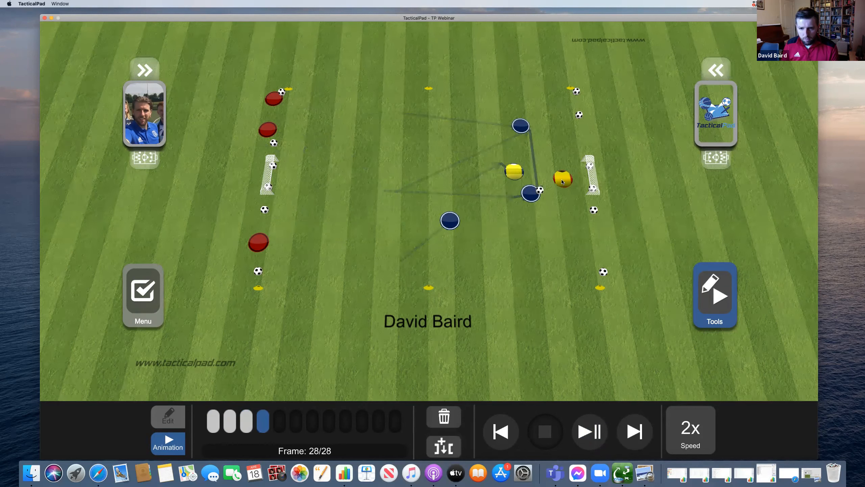
{"action": "left_click_drag", "start_coordinate": [451, 220], "coordinate": [481, 201]}
- Add frames shooting the ball into the right-hand goal, then return to Edit mode
{"action": "left_click", "coordinate": [444, 446]}
{"action": "left_click_drag", "start_coordinate": [540, 190], "coordinate": [592, 186]}
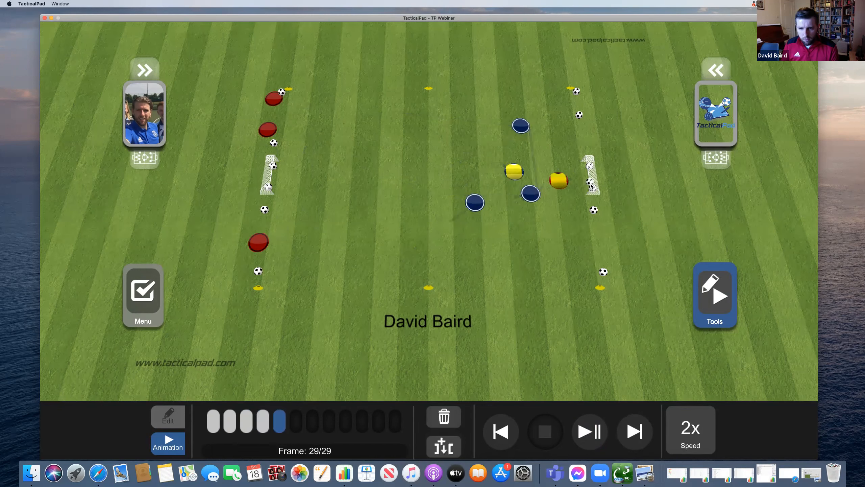
{"action": "left_click", "coordinate": [450, 444]}
{"action": "left_click", "coordinate": [450, 445]}
{"action": "left_click", "coordinate": [168, 417]}
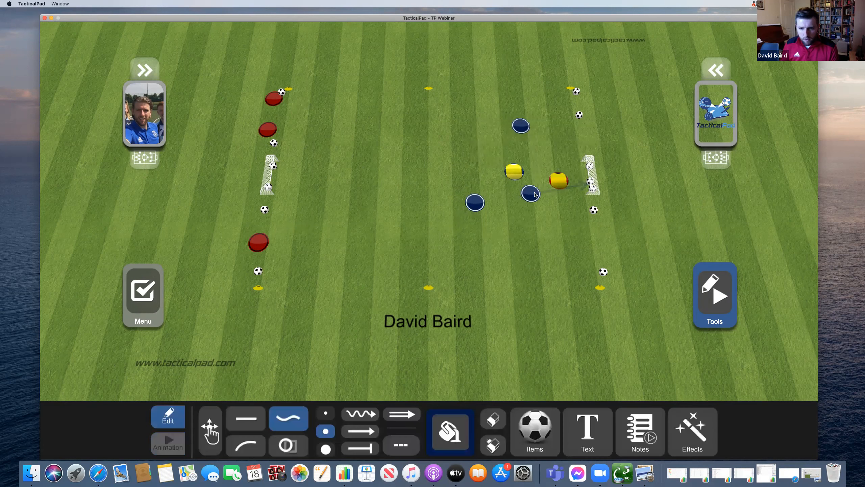
- Draw run arrows for the three blue players toward the right corner and goal
{"action": "left_click_drag", "start_coordinate": [538, 189], "coordinate": [584, 120]}
{"action": "left_click_drag", "start_coordinate": [529, 123], "coordinate": [594, 101]}
{"action": "left_click_drag", "start_coordinate": [482, 204], "coordinate": [611, 242]}
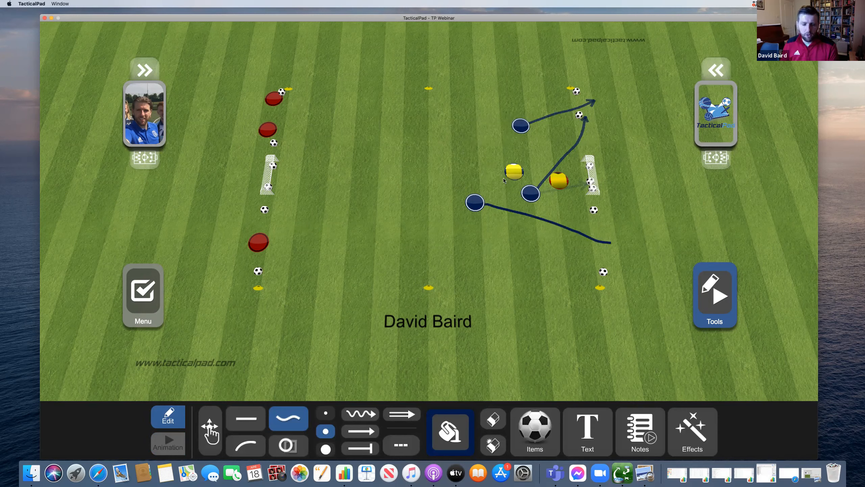
- Add long and short yellow counter-attack arrows toward the left goal, then replay the animation
{"action": "left_click_drag", "start_coordinate": [507, 176], "coordinate": [289, 173]}
{"action": "left_click_drag", "start_coordinate": [549, 180], "coordinate": [424, 168]}
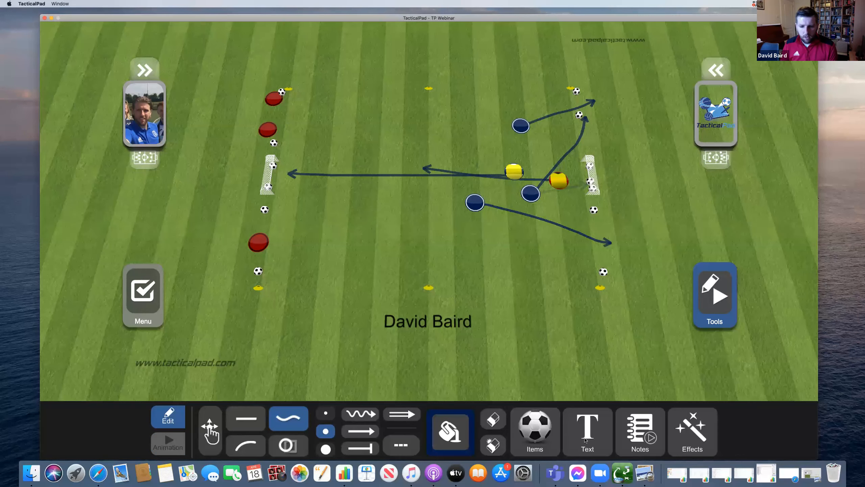
{"action": "left_click", "coordinate": [596, 442]}
{"action": "left_click", "coordinate": [597, 441]}
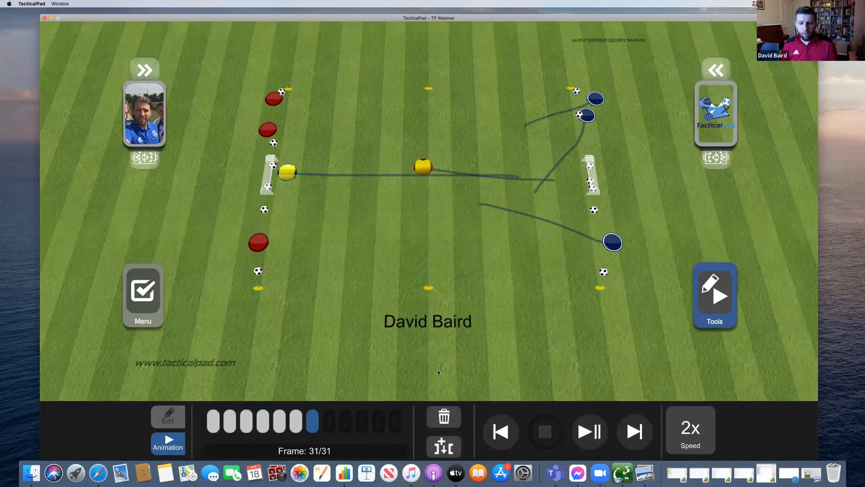
- Add two new animation frames after playback, reaching 33 frames
{"action": "left_click", "coordinate": [452, 446]}
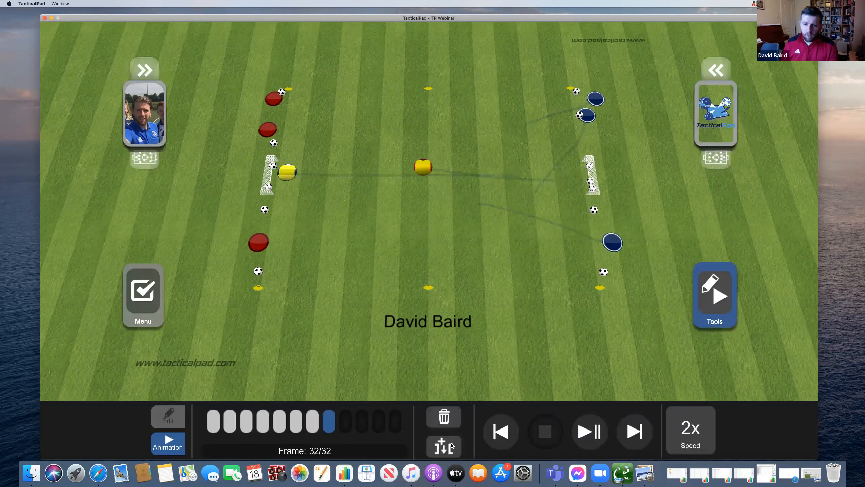
{"action": "left_click", "coordinate": [452, 446]}
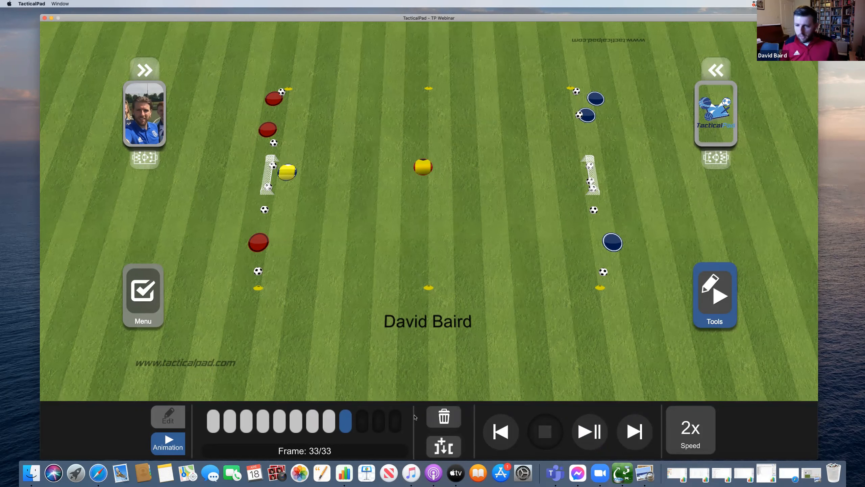
- Export the PRACTICE board via Share > Video as 'video' on the Desktop
{"action": "left_click", "coordinate": [155, 312]}
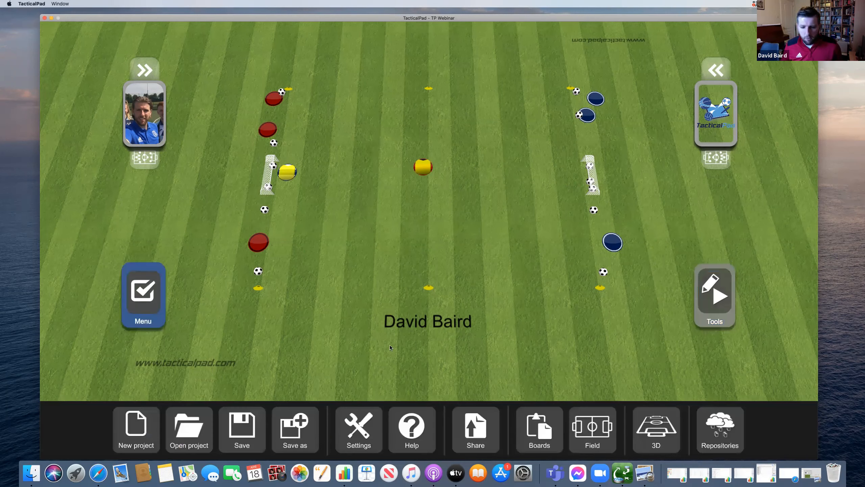
{"action": "left_click", "coordinate": [466, 423]}
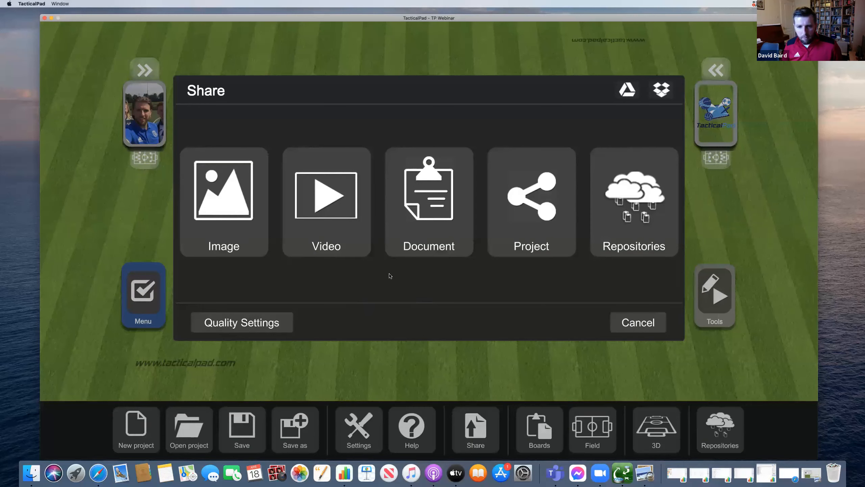
{"action": "left_click", "coordinate": [361, 245]}
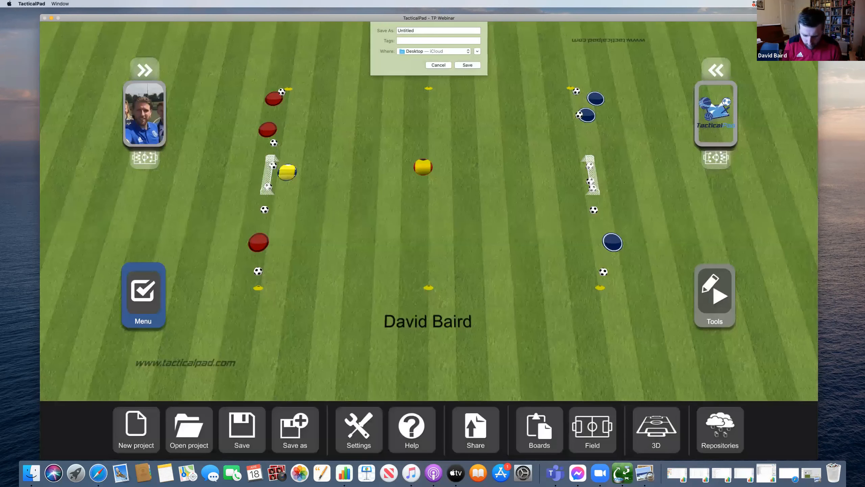
{"action": "type", "text": "video"}
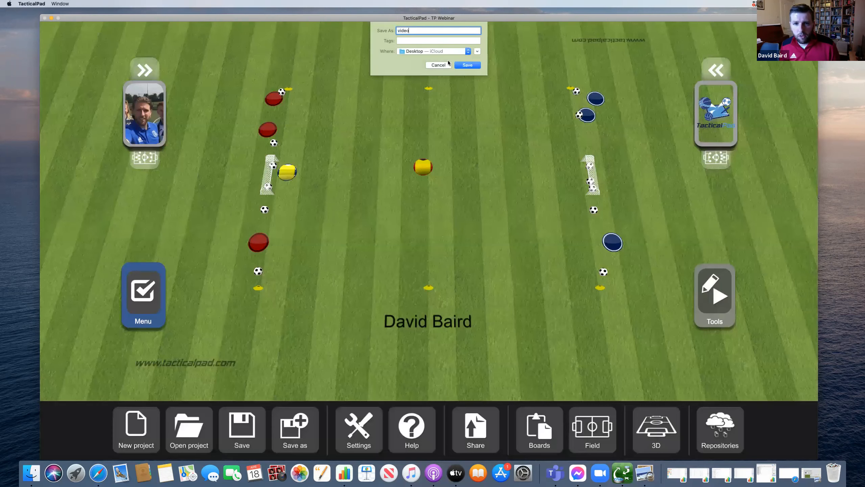
{"action": "left_click", "coordinate": [467, 65]}
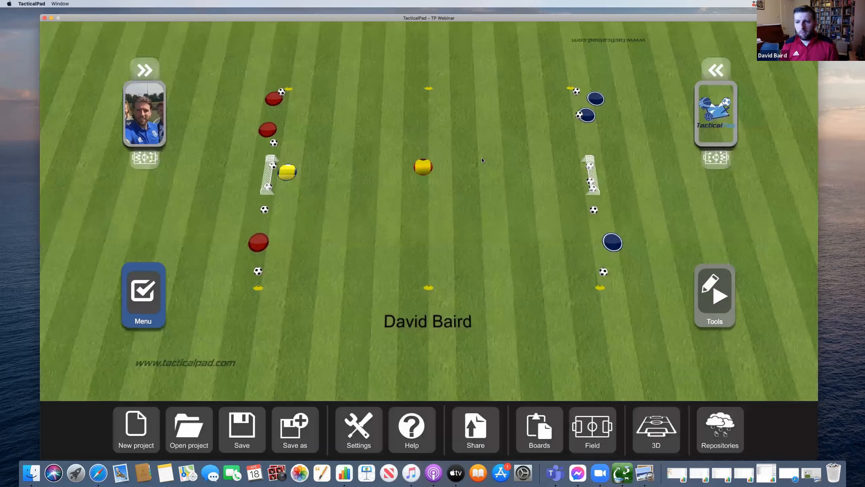
- Quit TacticalPAD with Cmd+Q after export and deselect the PDF on the desktop
{"action": "key", "text": "super+q"}
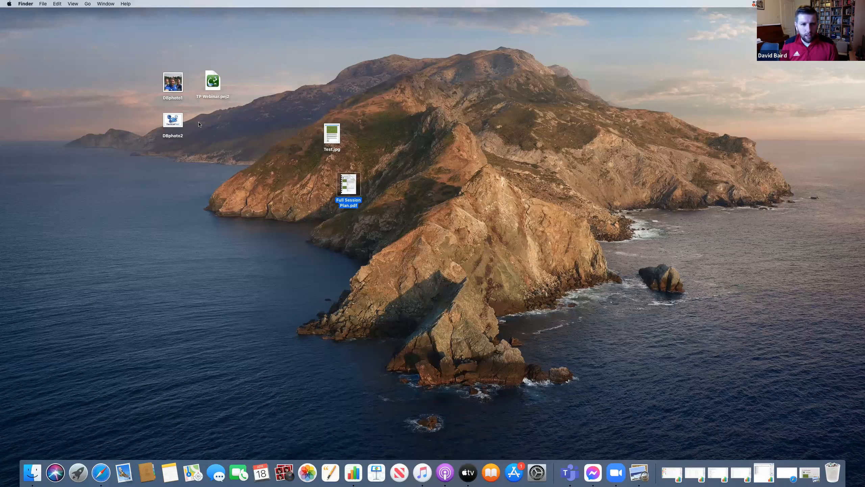
{"action": "left_click", "coordinate": [420, 253]}
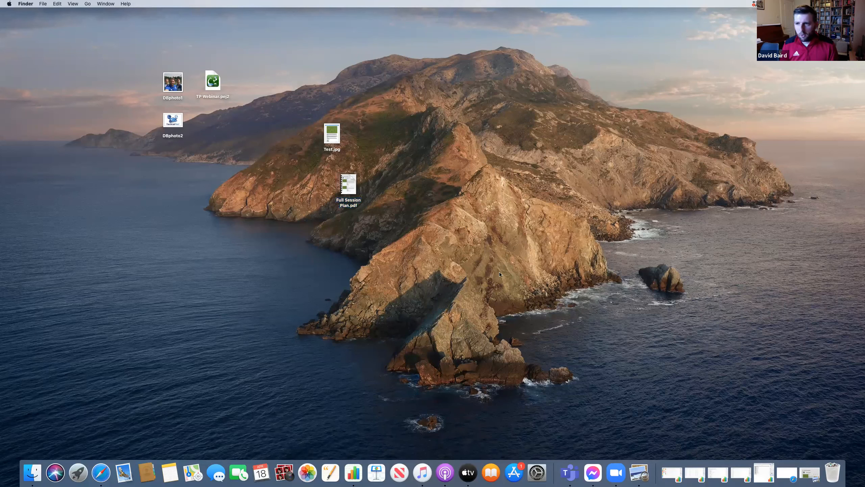
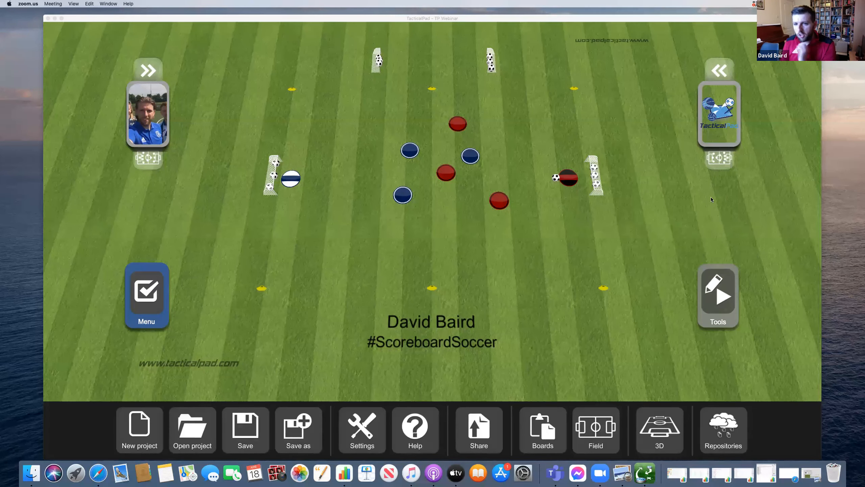
- Bring TacticalPAD to the front and open the Practice board from the saved boards
{"action": "left_click", "coordinate": [542, 427]}
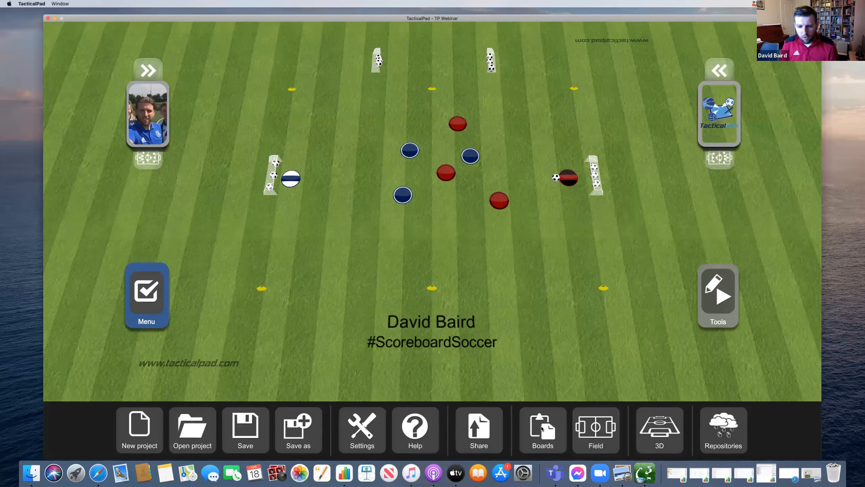
{"action": "left_click", "coordinate": [542, 429]}
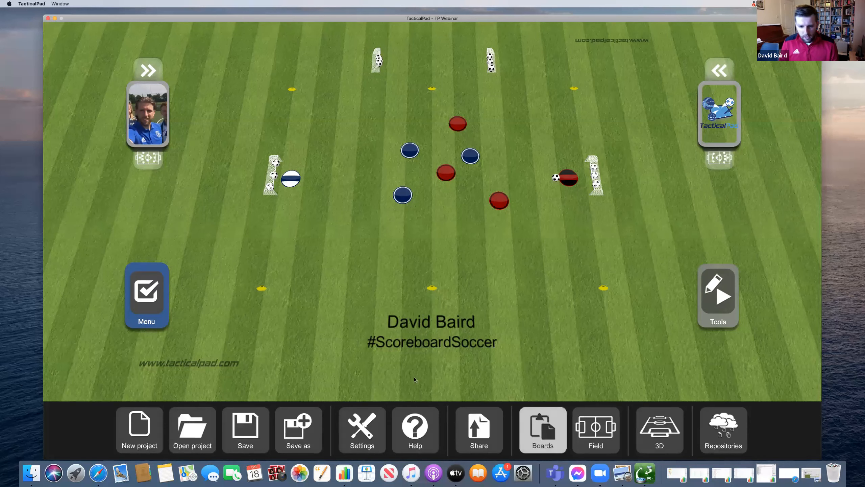
{"action": "left_click", "coordinate": [415, 375]}
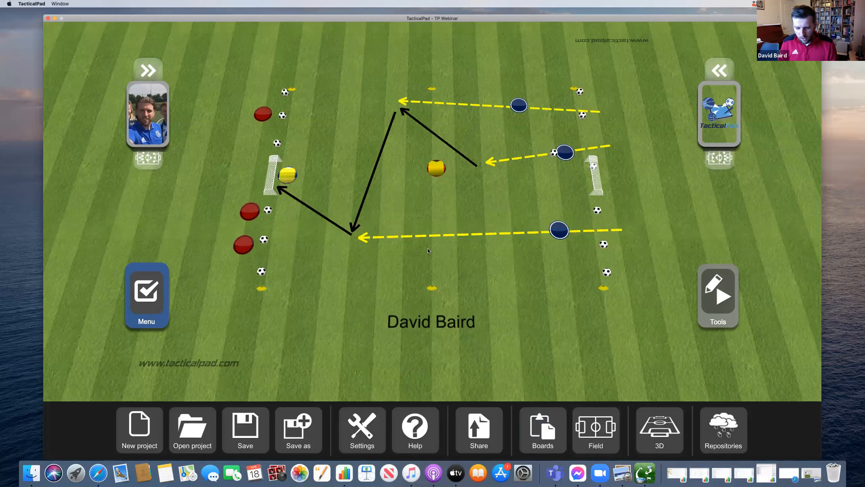
- Open the Progression board and move the top-right blue player and ball together
{"action": "left_click", "coordinate": [532, 424]}
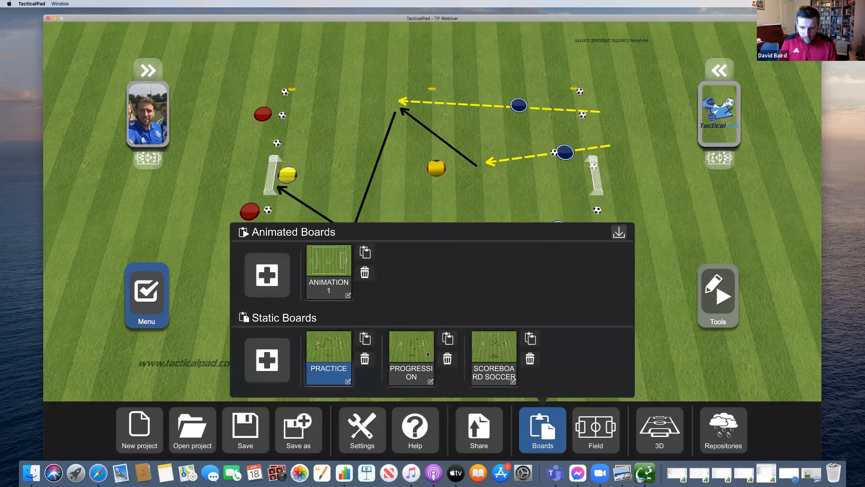
{"action": "left_click", "coordinate": [430, 356]}
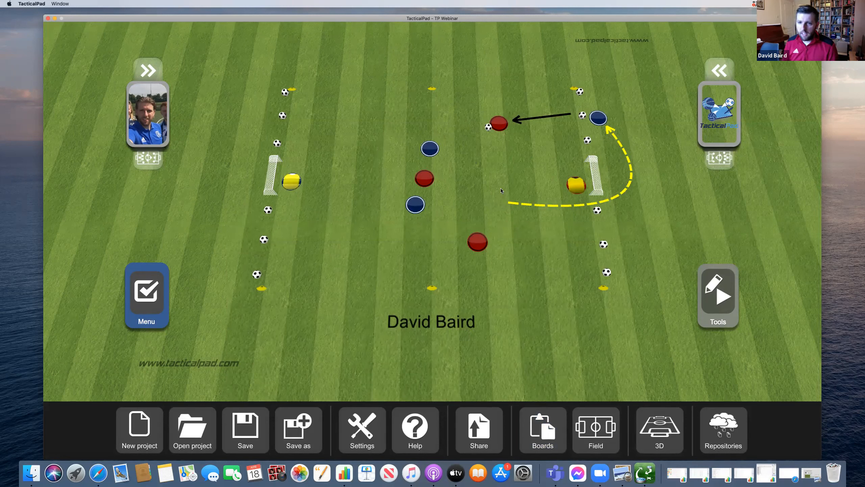
{"action": "left_click_drag", "start_coordinate": [598, 120], "coordinate": [569, 122]}
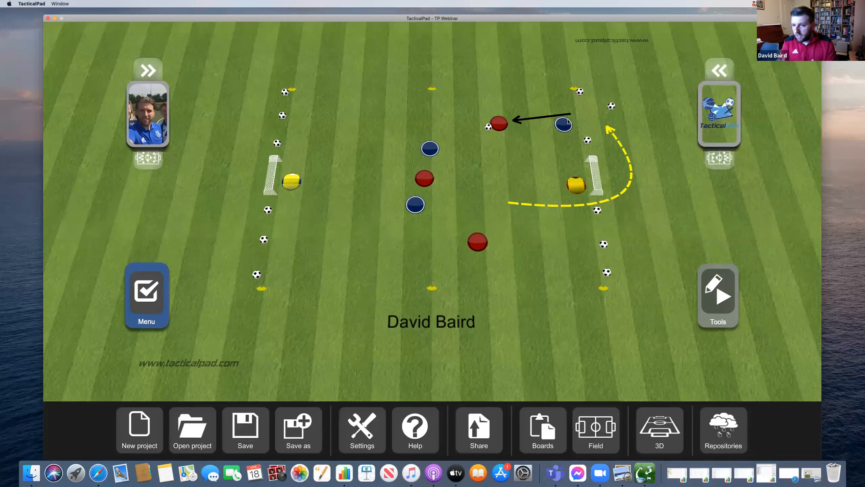
{"action": "left_click_drag", "start_coordinate": [612, 107], "coordinate": [595, 122]}
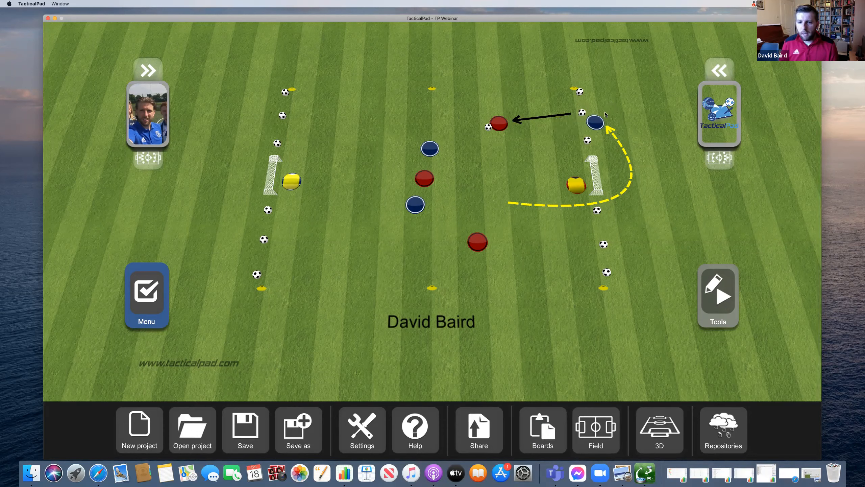
{"action": "left_click", "coordinate": [730, 299]}
{"action": "left_click", "coordinate": [643, 441]}
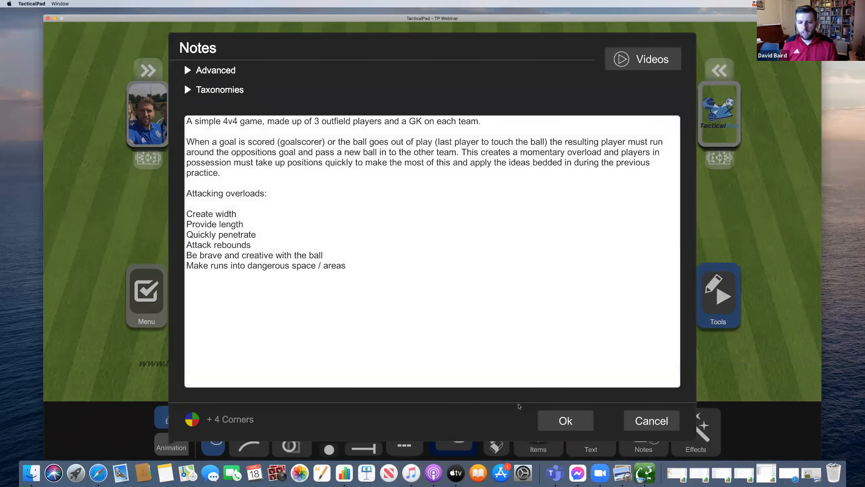
{"action": "left_click", "coordinate": [583, 422]}
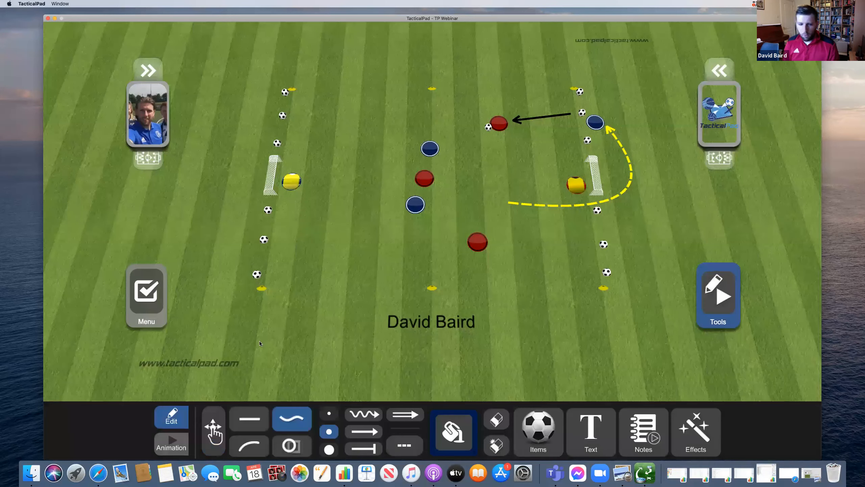
{"action": "left_click", "coordinate": [158, 297]}
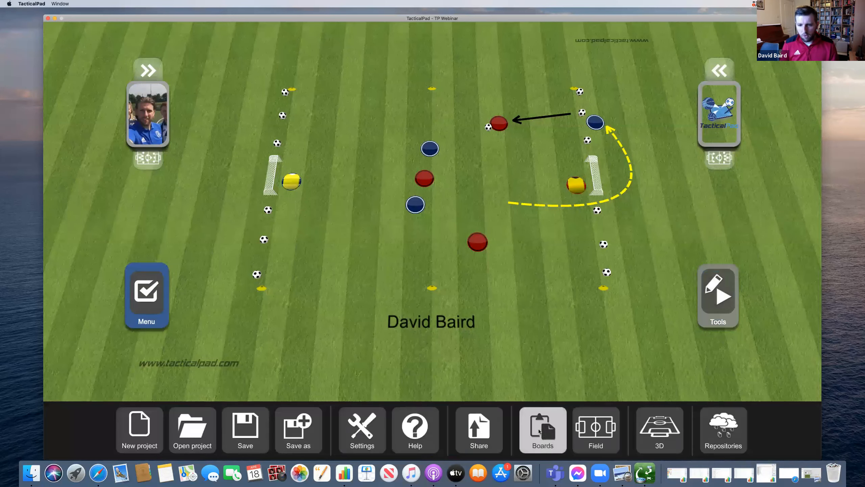
- Open Scoreboard Soccer, convert it to an animation, and nudge the ball beside the right keeper
{"action": "left_click", "coordinate": [543, 429]}
{"action": "left_click", "coordinate": [506, 353]}
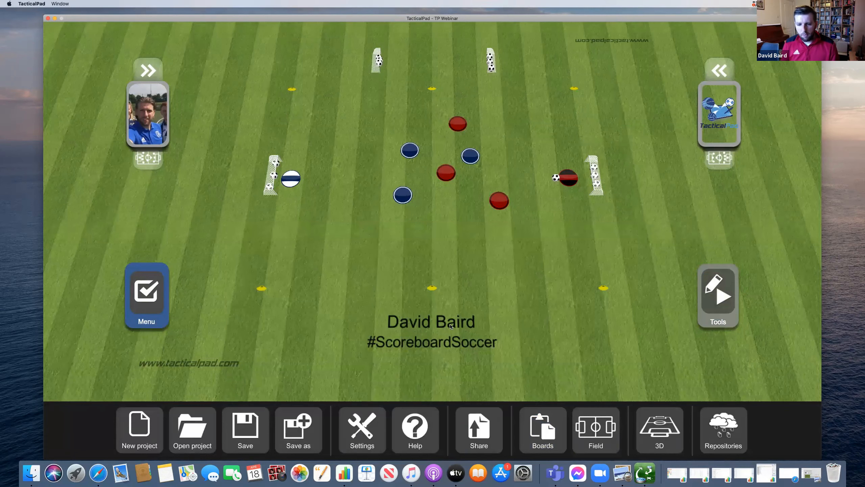
{"action": "left_click", "coordinate": [707, 316]}
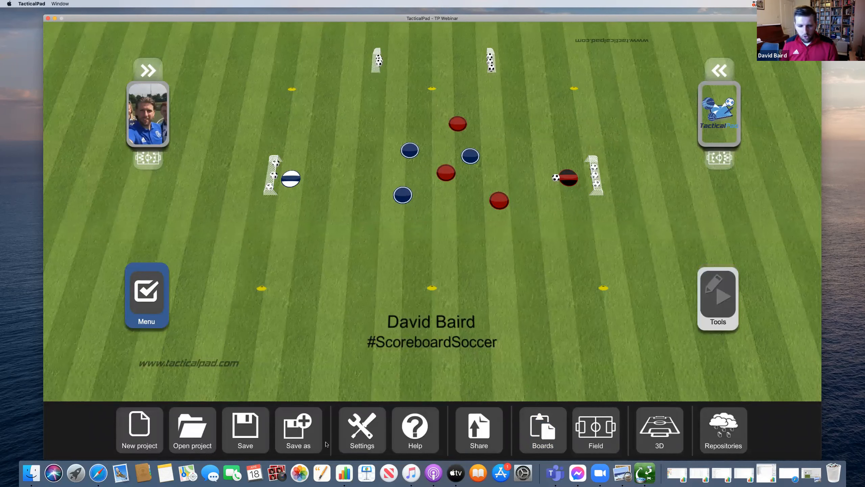
{"action": "left_click", "coordinate": [183, 441]}
{"action": "left_click", "coordinate": [386, 283]}
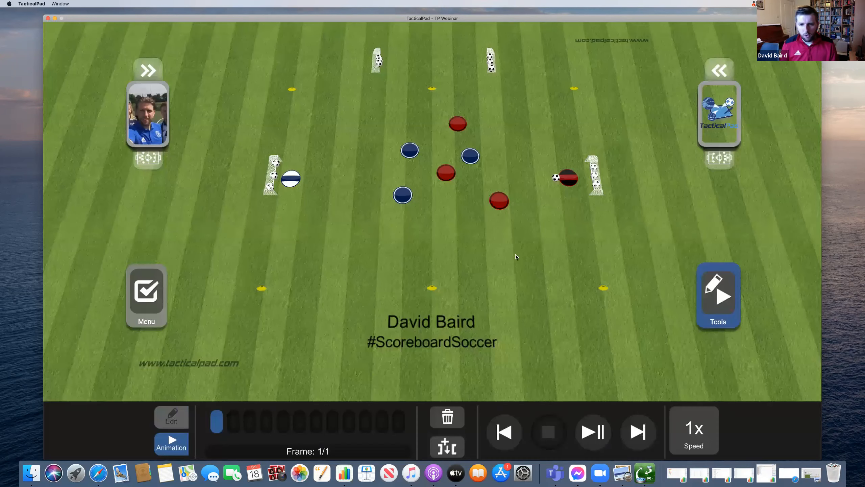
{"action": "mouse_move", "coordinate": [556, 183]}
{"action": "left_mouse_down"}
{"action": "mouse_move", "coordinate": [440, 254]}
{"action": "mouse_move", "coordinate": [558, 185]}
{"action": "left_mouse_up"}
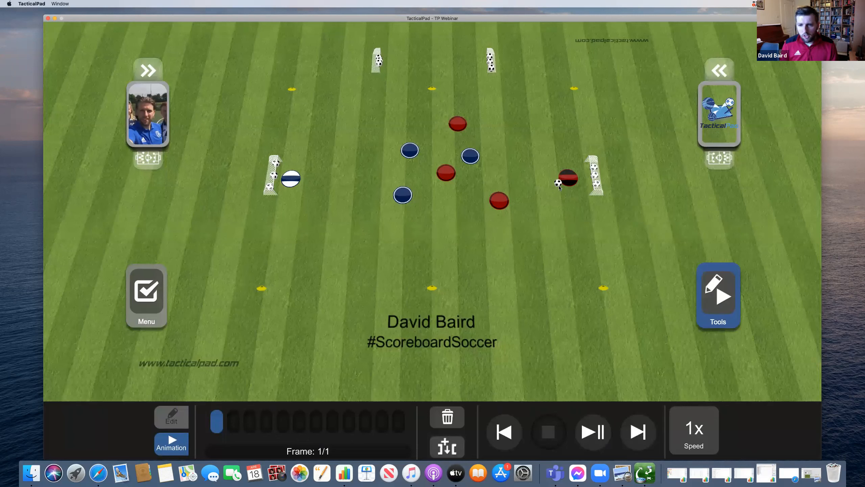
- In a new frame, pass to the lower red player at bottom centre while others shift left
{"action": "left_click", "coordinate": [450, 443]}
{"action": "left_click_drag", "start_coordinate": [499, 201], "coordinate": [443, 252]}
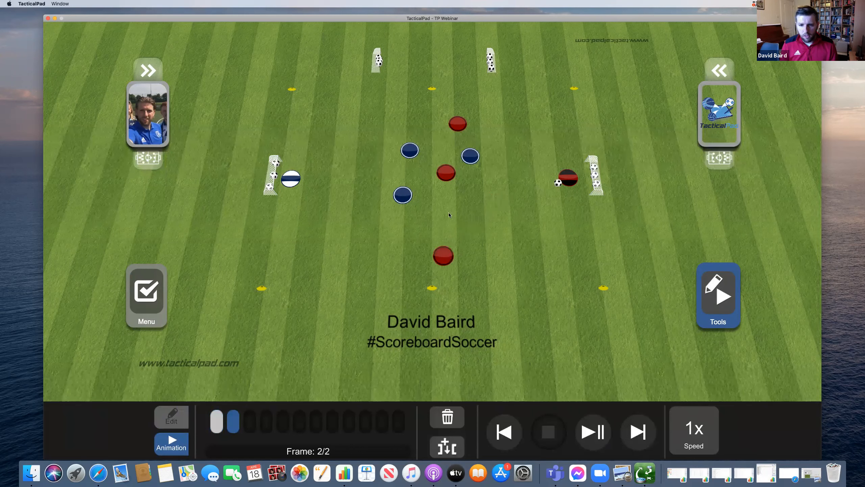
{"action": "left_click_drag", "start_coordinate": [562, 185], "coordinate": [439, 245]}
{"action": "left_click_drag", "start_coordinate": [447, 172], "coordinate": [417, 231]}
{"action": "left_click_drag", "start_coordinate": [410, 151], "coordinate": [389, 179]}
{"action": "left_click_drag", "start_coordinate": [455, 119], "coordinate": [404, 105]}
{"action": "left_click_drag", "start_coordinate": [470, 155], "coordinate": [442, 190]}
- Pass the ball up to the central red player as blue players close in
{"action": "left_click", "coordinate": [171, 417]}
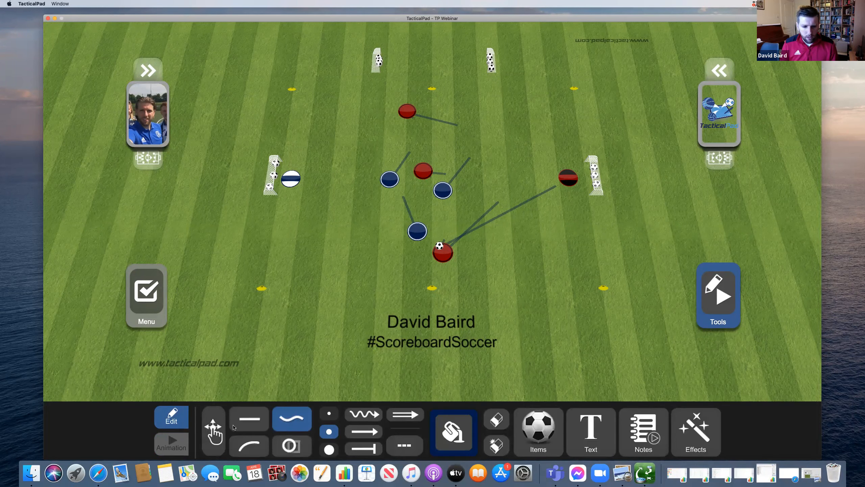
{"action": "left_click", "coordinate": [172, 443]}
{"action": "left_click_drag", "start_coordinate": [440, 246], "coordinate": [372, 250]}
{"action": "left_click_drag", "start_coordinate": [424, 238], "coordinate": [432, 246]}
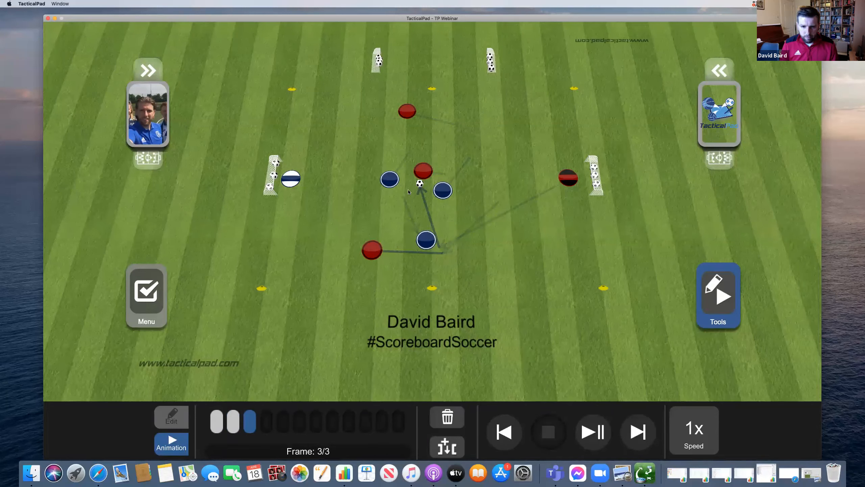
{"action": "left_click_drag", "start_coordinate": [391, 181], "coordinate": [436, 183]}
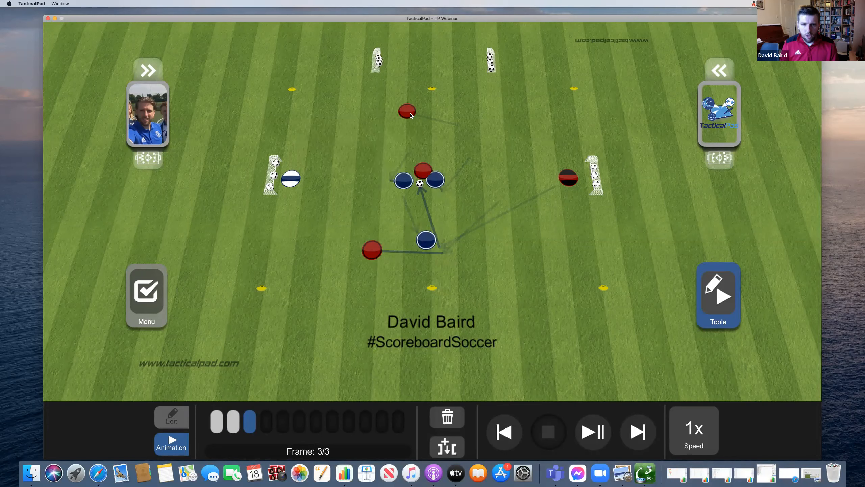
{"action": "left_click_drag", "start_coordinate": [408, 112], "coordinate": [377, 133]}
- In a new frame, pass left to the bottom red player while everyone shifts left
{"action": "left_click", "coordinate": [460, 437]}
{"action": "left_click_drag", "start_coordinate": [420, 184], "coordinate": [319, 232]}
{"action": "left_click_drag", "start_coordinate": [372, 250], "coordinate": [329, 237]}
{"action": "left_click_drag", "start_coordinate": [426, 240], "coordinate": [398, 241]}
{"action": "left_click_drag", "start_coordinate": [403, 181], "coordinate": [354, 201]}
{"action": "left_click_drag", "start_coordinate": [423, 170], "coordinate": [390, 181]}
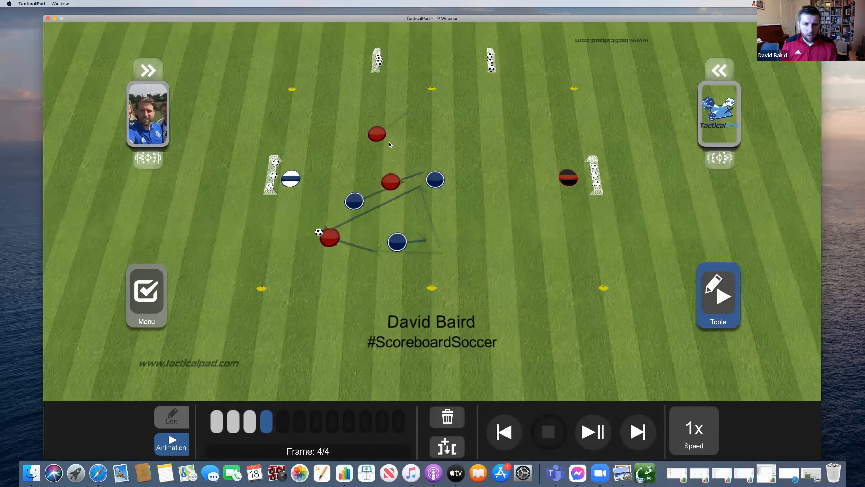
{"action": "left_click_drag", "start_coordinate": [372, 141], "coordinate": [334, 148]}
{"action": "left_click_drag", "start_coordinate": [436, 179], "coordinate": [395, 194]}
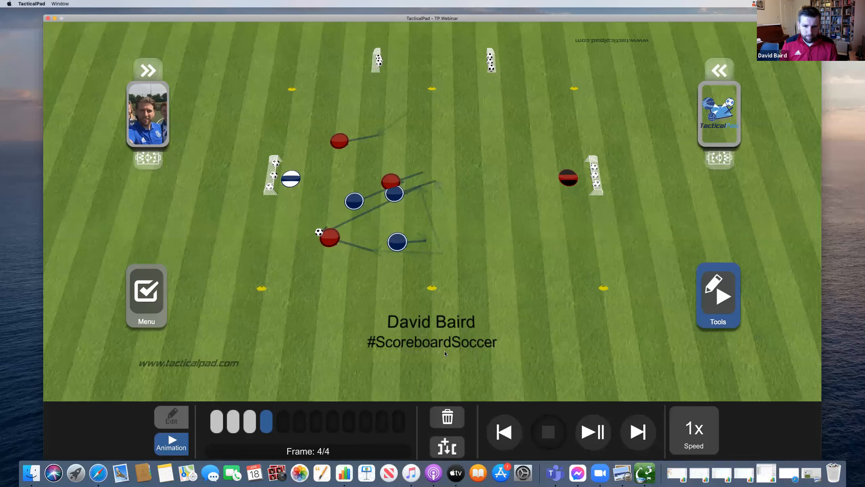
- Play the ball up, adjust keeper and blue players, then shoot into the left goal
{"action": "left_click", "coordinate": [447, 446]}
{"action": "left_click_drag", "start_coordinate": [319, 233], "coordinate": [329, 154]}
{"action": "left_click_drag", "start_coordinate": [290, 178], "coordinate": [300, 174]}
{"action": "left_click_drag", "start_coordinate": [354, 201], "coordinate": [336, 216]}
{"action": "left_click_drag", "start_coordinate": [394, 193], "coordinate": [346, 164]}
{"action": "left_click_drag", "start_coordinate": [397, 241], "coordinate": [382, 179]}
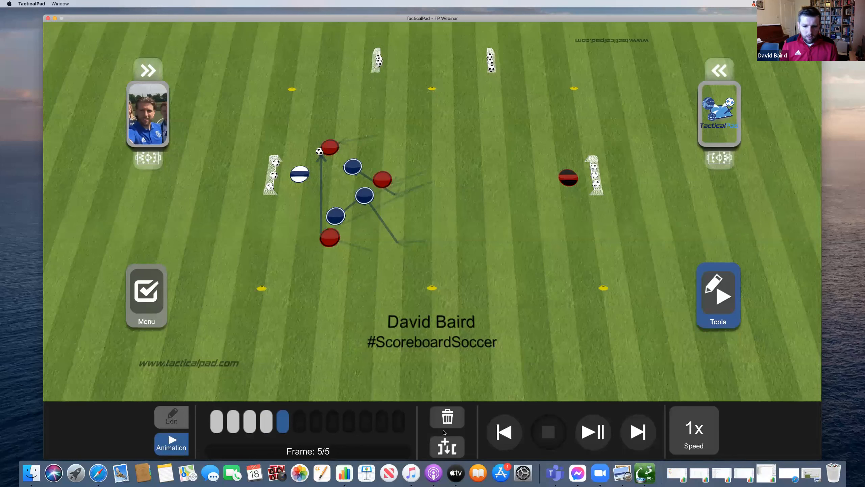
{"action": "left_click", "coordinate": [447, 446]}
{"action": "left_click_drag", "start_coordinate": [319, 151], "coordinate": [298, 171]}
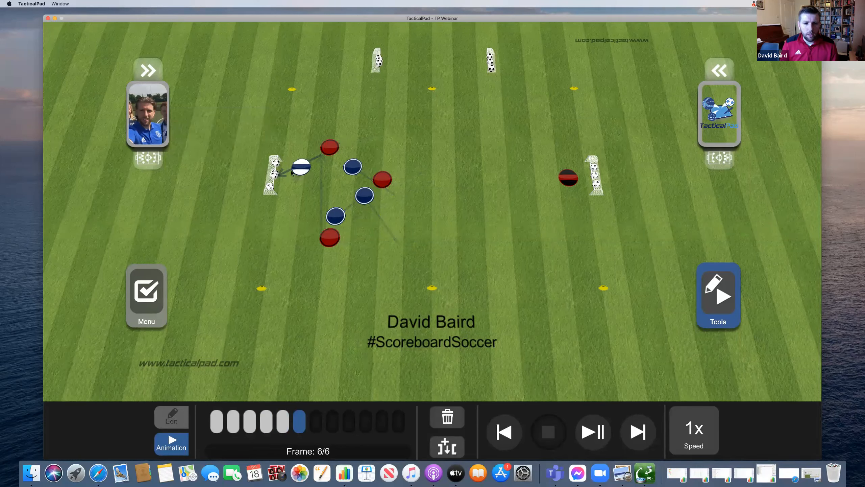
- Nudge players after the shot, then add a frame where the keeper restarts with a new ball
{"action": "left_click", "coordinate": [279, 176]}
{"action": "left_click", "coordinate": [198, 151]}
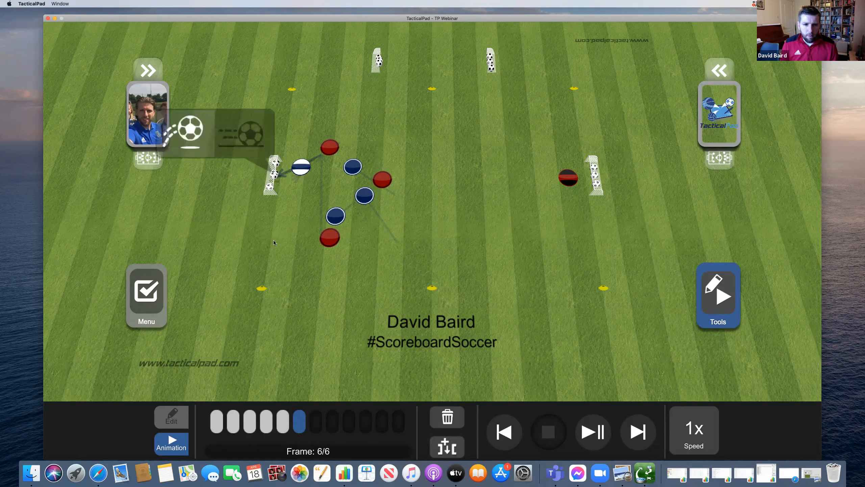
{"action": "left_click_drag", "start_coordinate": [337, 217], "coordinate": [324, 232]}
{"action": "left_click_drag", "start_coordinate": [382, 180], "coordinate": [345, 165]}
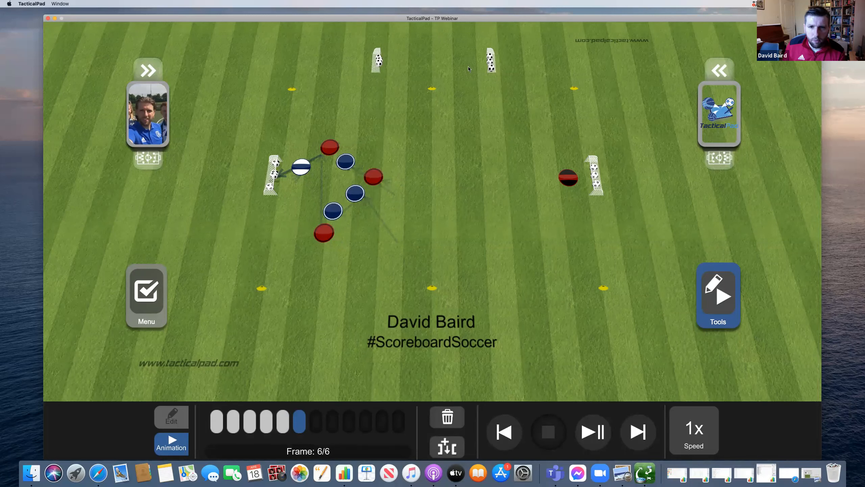
{"action": "left_click", "coordinate": [458, 444]}
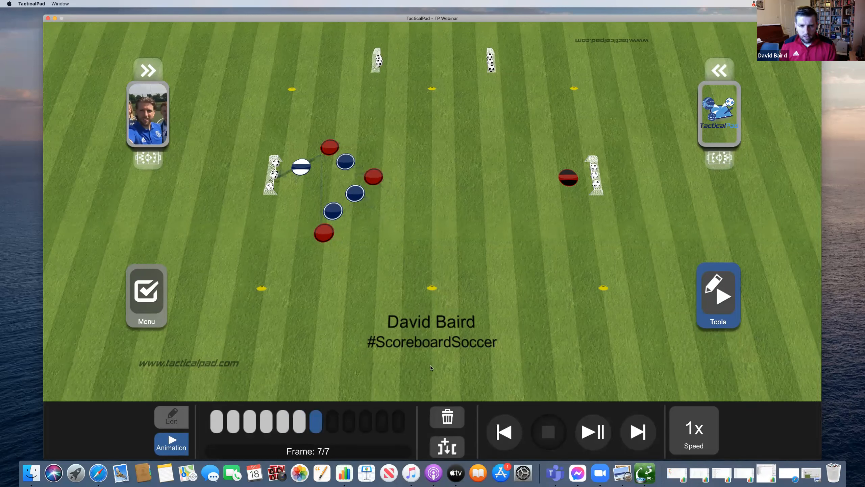
{"action": "left_click_drag", "start_coordinate": [329, 147], "coordinate": [345, 136]}
{"action": "left_click_drag", "start_coordinate": [309, 168], "coordinate": [294, 175]}
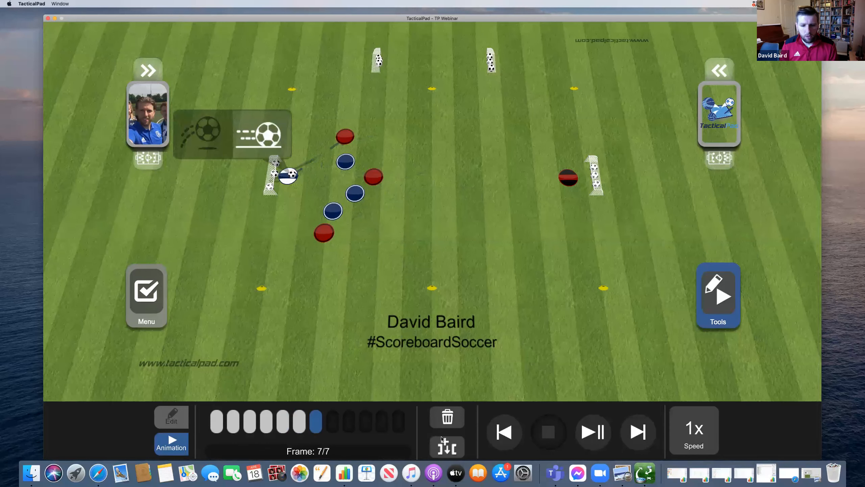
- In a new frame, send the top red player toward the top goal and shift others right
{"action": "left_click", "coordinate": [449, 445]}
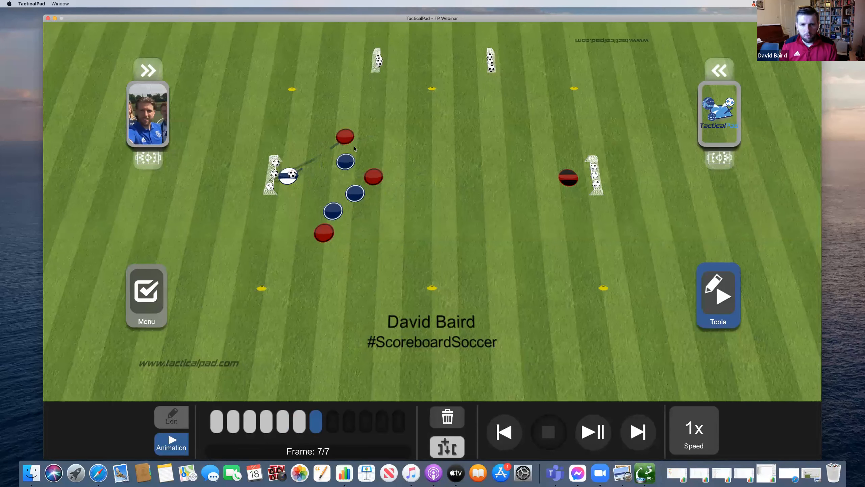
{"action": "left_click_drag", "start_coordinate": [345, 137], "coordinate": [448, 66]}
{"action": "left_click_drag", "start_coordinate": [346, 162], "coordinate": [380, 135]}
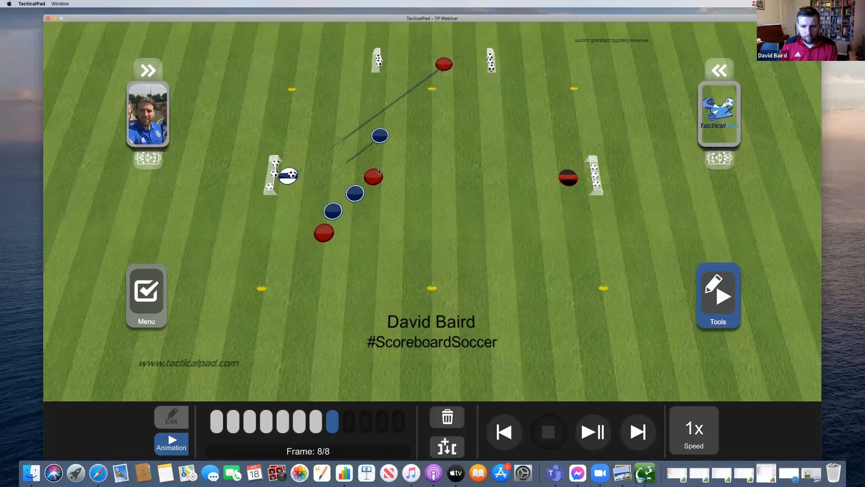
{"action": "left_click_drag", "start_coordinate": [374, 176], "coordinate": [410, 162]}
{"action": "left_click_drag", "start_coordinate": [354, 198], "coordinate": [438, 197]}
{"action": "left_click_drag", "start_coordinate": [335, 218], "coordinate": [412, 242]}
{"action": "left_click_drag", "start_coordinate": [325, 233], "coordinate": [403, 214]}
{"action": "left_click_drag", "start_coordinate": [444, 64], "coordinate": [468, 62]}
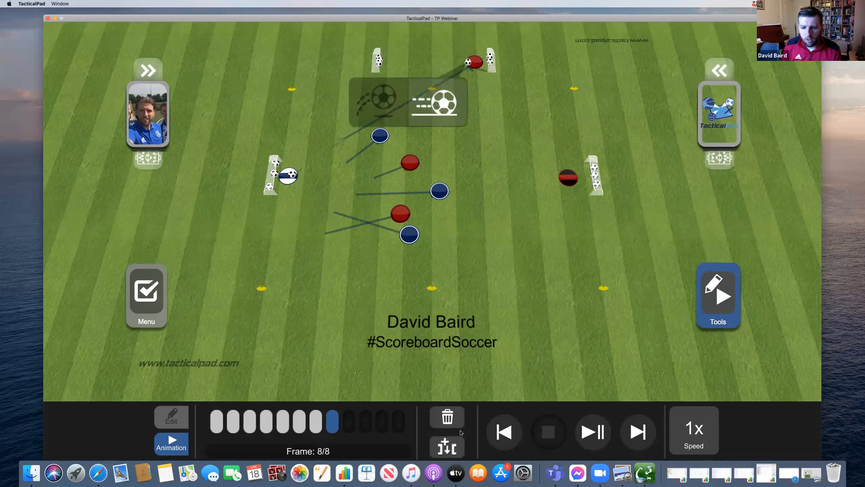
- Play a ground pass toward the top-left goal and an aerial keeper pass to a blue player
{"action": "left_click", "coordinate": [449, 101]}
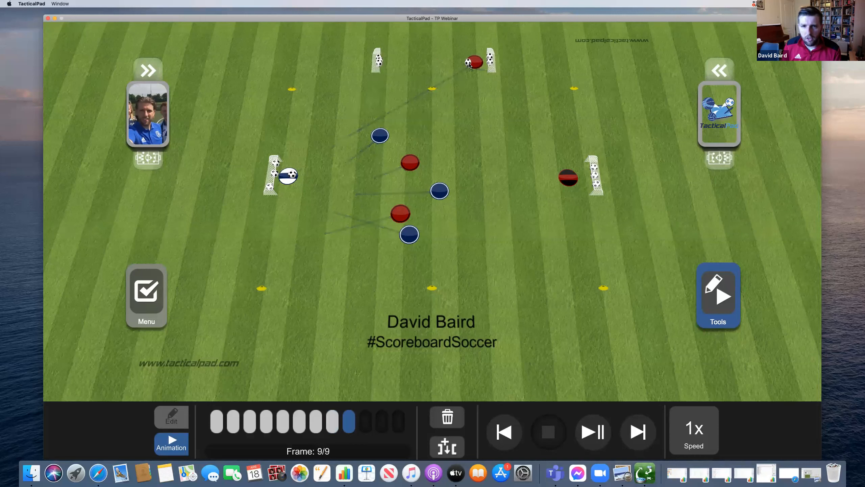
{"action": "left_click_drag", "start_coordinate": [469, 63], "coordinate": [380, 60]}
{"action": "left_click", "coordinate": [295, 108]}
{"action": "left_click_drag", "start_coordinate": [295, 176], "coordinate": [432, 128]}
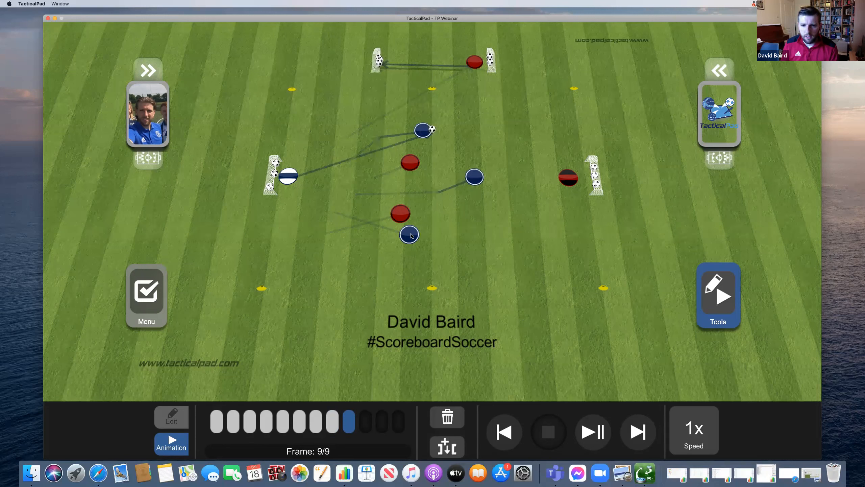
{"action": "left_click_drag", "start_coordinate": [412, 167], "coordinate": [437, 156]}
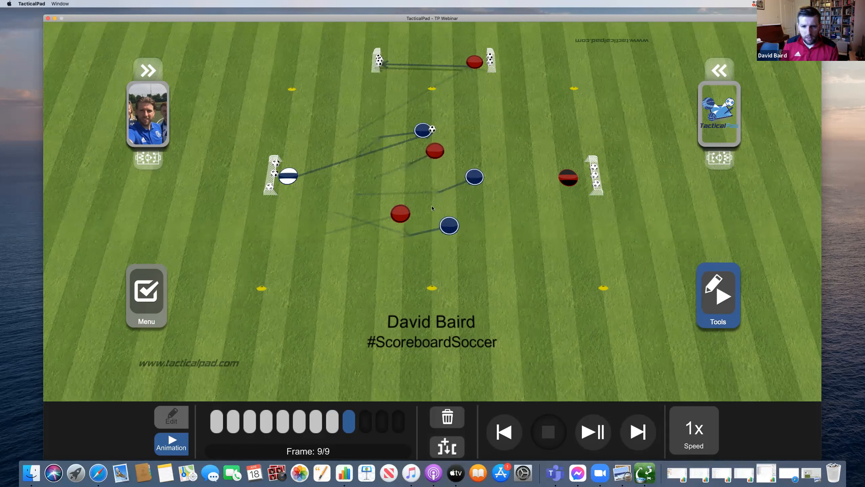
{"action": "left_click_drag", "start_coordinate": [400, 214], "coordinate": [444, 194]}
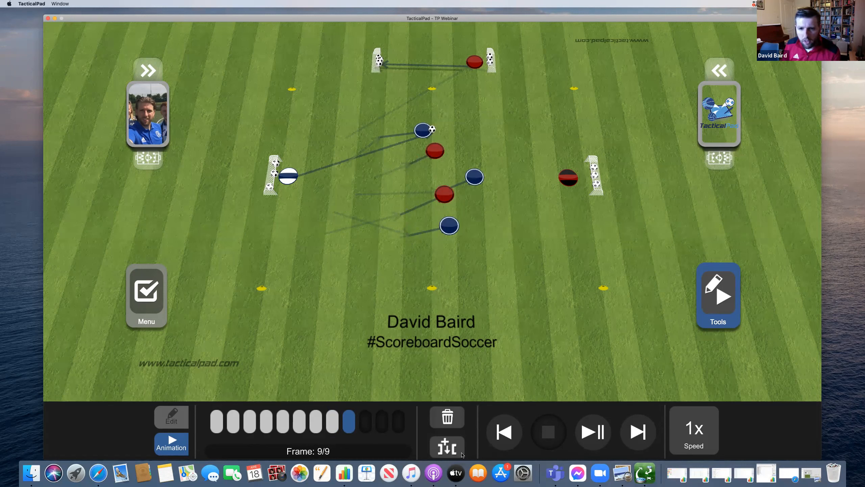
- In a new frame, carry the ball up-right with the blue player as others follow
{"action": "left_click", "coordinate": [462, 453]}
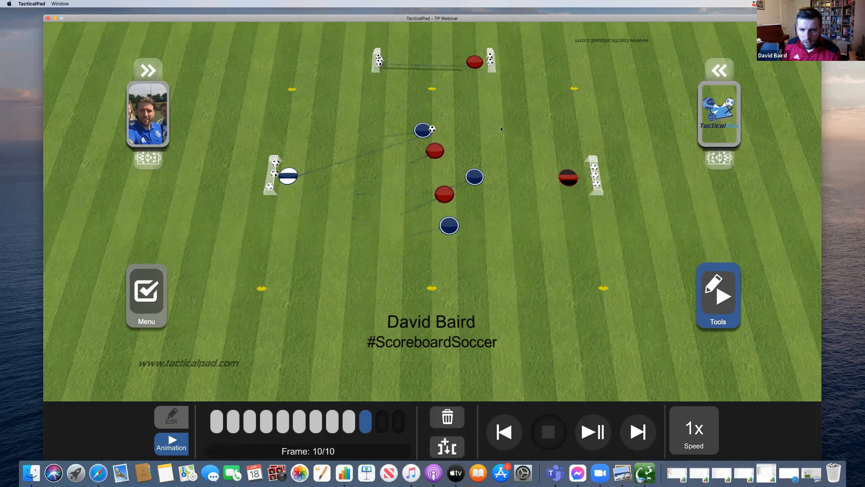
{"action": "left_click_drag", "start_coordinate": [479, 177], "coordinate": [527, 119]}
{"action": "left_click_drag", "start_coordinate": [432, 129], "coordinate": [519, 116]}
{"action": "left_click_drag", "start_coordinate": [435, 150], "coordinate": [489, 136]}
{"action": "left_click_drag", "start_coordinate": [453, 196], "coordinate": [511, 180]}
{"action": "left_click_drag", "start_coordinate": [450, 226], "coordinate": [508, 211]}
{"action": "left_click_drag", "start_coordinate": [420, 133], "coordinate": [468, 167]}
{"action": "left_click_drag", "start_coordinate": [467, 70], "coordinate": [478, 102]}
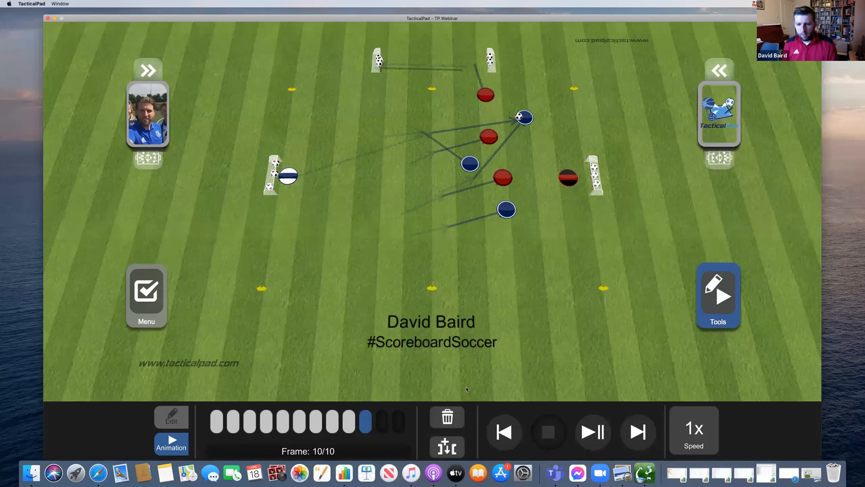
- In a new frame, move the ball to the lower blue player and shift players right
{"action": "left_click", "coordinate": [448, 446]}
{"action": "left_click_drag", "start_coordinate": [520, 119], "coordinate": [533, 205]}
{"action": "left_click_drag", "start_coordinate": [507, 212], "coordinate": [521, 205]}
{"action": "left_click_drag", "start_coordinate": [503, 179], "coordinate": [509, 181]}
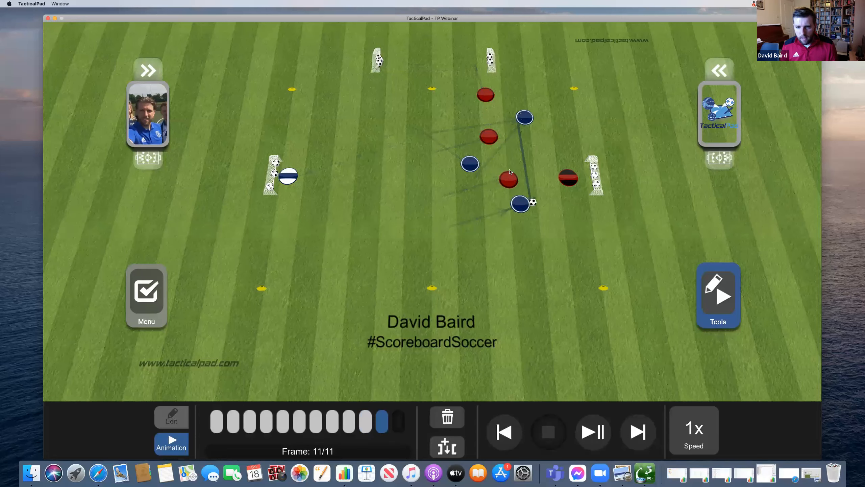
{"action": "left_click_drag", "start_coordinate": [492, 138], "coordinate": [512, 132]}
{"action": "left_click_drag", "start_coordinate": [510, 177], "coordinate": [515, 179]}
{"action": "left_click_drag", "start_coordinate": [470, 164], "coordinate": [487, 169]}
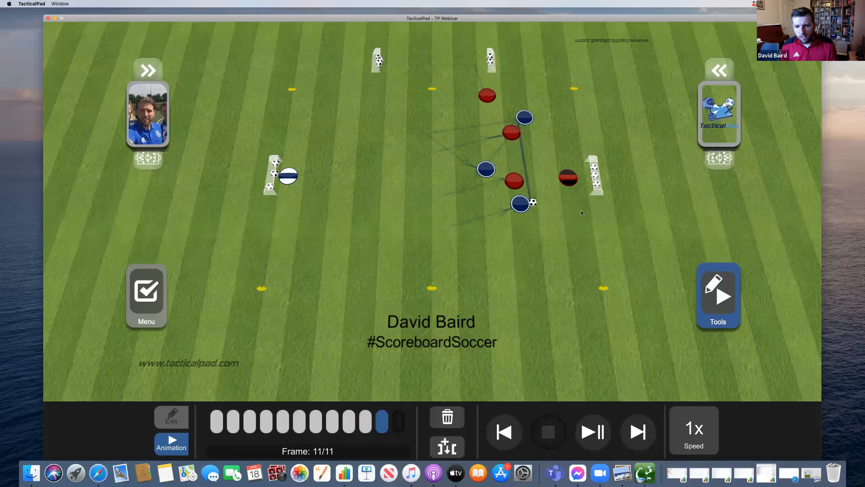
{"action": "left_click_drag", "start_coordinate": [487, 96], "coordinate": [497, 114]}
{"action": "left_click_drag", "start_coordinate": [568, 177], "coordinate": [569, 186]}
- In a new frame, pass the ball to the red-and-black goalkeeper and reposition players
{"action": "left_click", "coordinate": [451, 448]}
{"action": "mouse_move", "coordinate": [536, 202]}
{"action": "left_mouse_down"}
{"action": "mouse_move", "coordinate": [564, 186]}
{"action": "mouse_move", "coordinate": [529, 200]}
{"action": "left_mouse_up"}
{"action": "left_click_drag", "start_coordinate": [525, 118], "coordinate": [533, 153]}
{"action": "left_click_drag", "start_coordinate": [514, 181], "coordinate": [531, 184]}
{"action": "left_click_drag", "start_coordinate": [486, 169], "coordinate": [496, 167]}
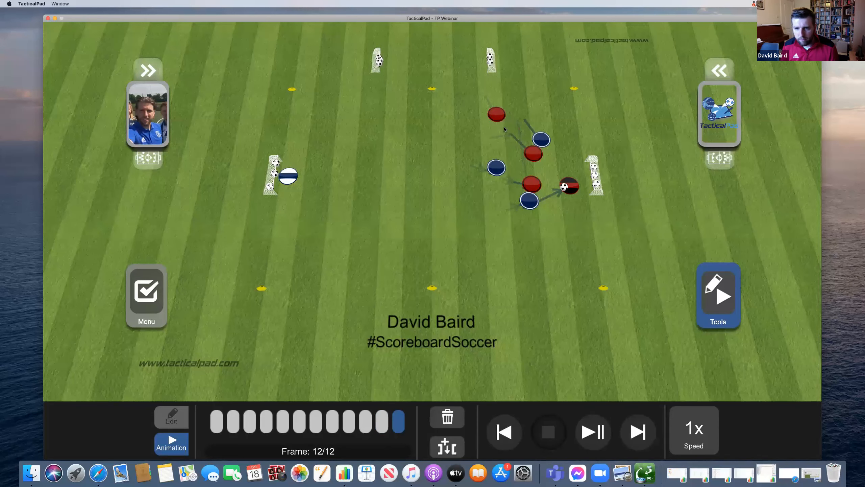
{"action": "left_click_drag", "start_coordinate": [497, 115], "coordinate": [505, 127]}
- In a new frame, pull a red player to the bottom and reshuffle the blue players
{"action": "left_click", "coordinate": [449, 447]}
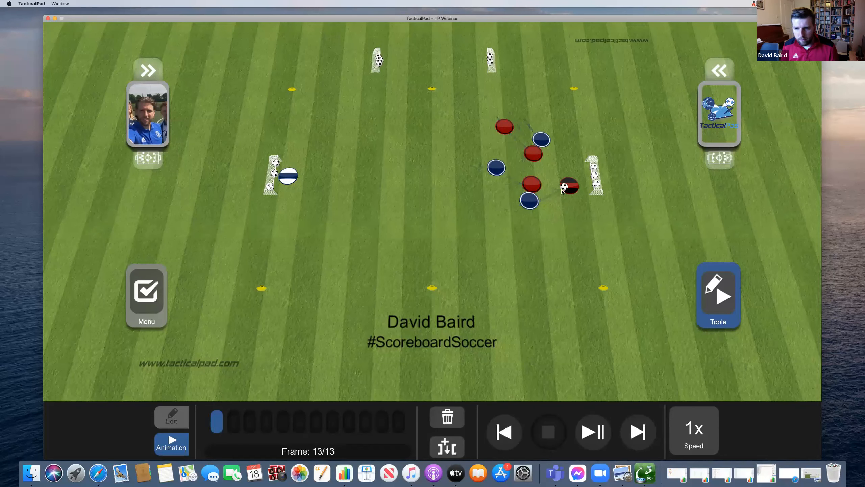
{"action": "left_click_drag", "start_coordinate": [532, 184], "coordinate": [528, 256]}
{"action": "left_click_drag", "start_coordinate": [529, 201], "coordinate": [514, 214]}
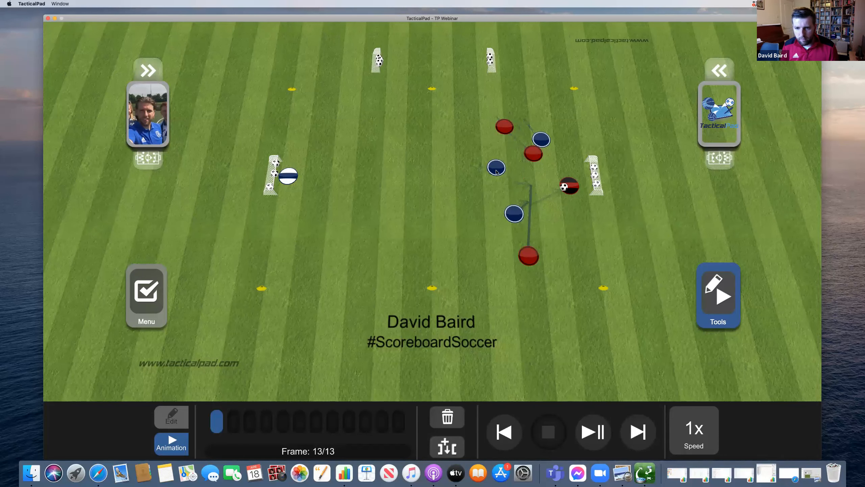
{"action": "left_click_drag", "start_coordinate": [496, 171], "coordinate": [474, 176]}
{"action": "mouse_move", "coordinate": [542, 140]}
{"action": "left_mouse_down"}
{"action": "mouse_move", "coordinate": [499, 150]}
{"action": "mouse_move", "coordinate": [543, 124]}
{"action": "left_mouse_up"}
{"action": "left_click_drag", "start_coordinate": [505, 126], "coordinate": [455, 111]}
- In a new frame, have the keeper pass to the top-right red player while others reposition
{"action": "left_click", "coordinate": [460, 443]}
{"action": "left_click_drag", "start_coordinate": [563, 186], "coordinate": [541, 132]}
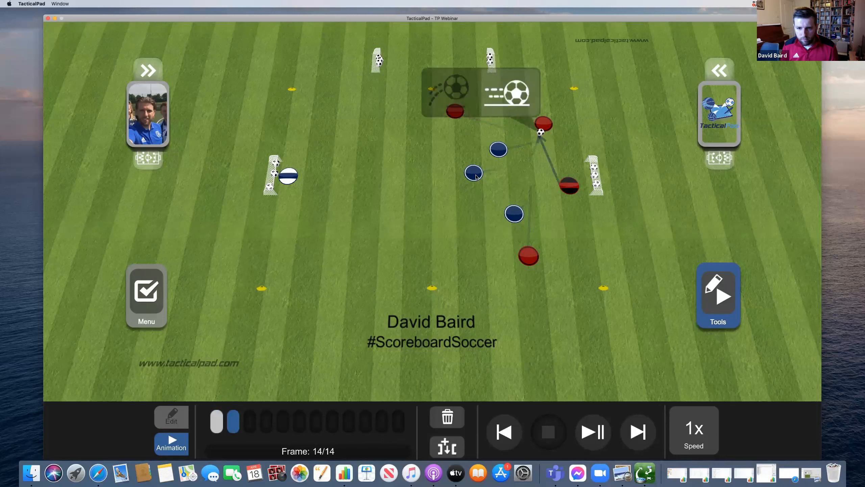
{"action": "left_click_drag", "start_coordinate": [499, 149], "coordinate": [517, 141]}
{"action": "left_click_drag", "start_coordinate": [475, 174], "coordinate": [453, 149]}
{"action": "left_click_drag", "start_coordinate": [455, 111], "coordinate": [424, 111]}
{"action": "left_click_drag", "start_coordinate": [514, 213], "coordinate": [484, 206]}
{"action": "left_click_drag", "start_coordinate": [528, 255], "coordinate": [484, 254]}
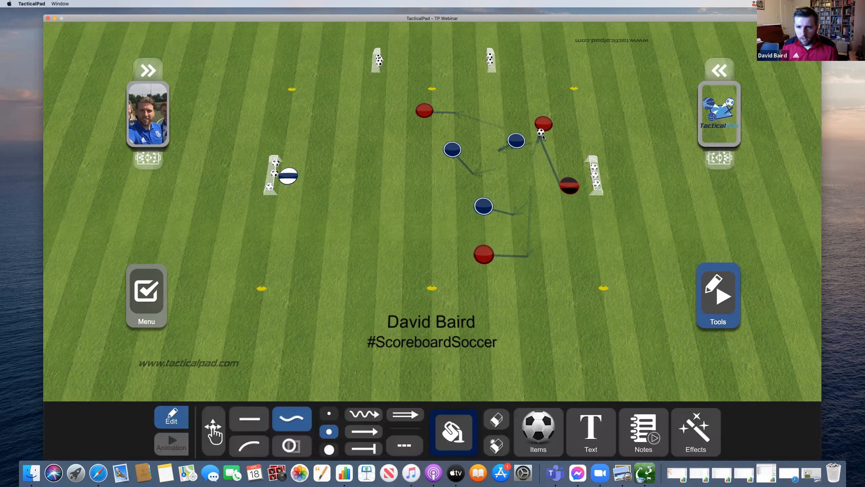
- Draw six curved run arrows from the ball and red and blue players toward the left goal
{"action": "mouse_move", "coordinate": [536, 133]}
{"action": "left_mouse_down"}
{"action": "mouse_move", "coordinate": [479, 107]}
{"action": "mouse_move", "coordinate": [382, 99]}
{"action": "left_mouse_up"}
{"action": "mouse_move", "coordinate": [542, 124]}
{"action": "left_mouse_down"}
{"action": "mouse_move", "coordinate": [454, 98]}
{"action": "mouse_move", "coordinate": [407, 93]}
{"action": "left_mouse_up"}
{"action": "mouse_move", "coordinate": [521, 142]}
{"action": "left_mouse_down"}
{"action": "mouse_move", "coordinate": [450, 109]}
{"action": "mouse_move", "coordinate": [456, 114]}
{"action": "mouse_move", "coordinate": [436, 136]}
{"action": "mouse_move", "coordinate": [431, 168]}
{"action": "mouse_move", "coordinate": [410, 192]}
{"action": "mouse_move", "coordinate": [376, 203]}
{"action": "left_mouse_up"}
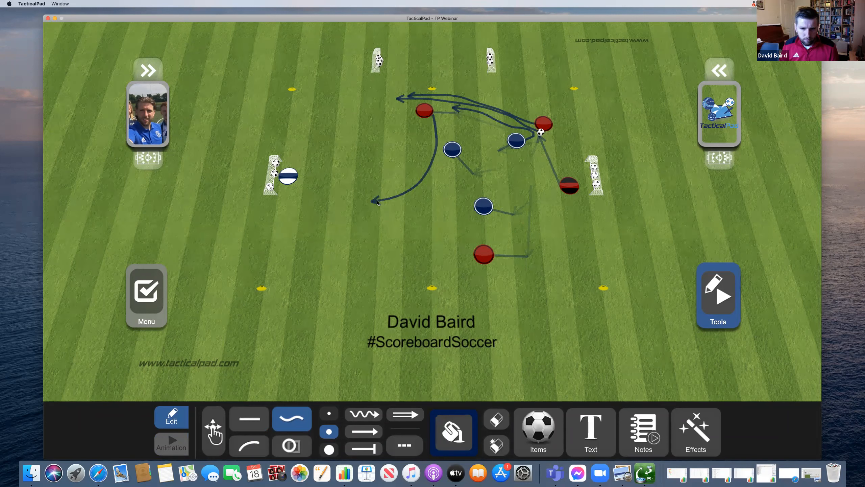
{"action": "mouse_move", "coordinate": [452, 153]}
{"action": "left_mouse_down"}
{"action": "mouse_move", "coordinate": [425, 132]}
{"action": "mouse_move", "coordinate": [410, 161]}
{"action": "mouse_move", "coordinate": [361, 183]}
{"action": "left_mouse_up"}
{"action": "left_click_drag", "start_coordinate": [477, 206], "coordinate": [352, 155]}
{"action": "mouse_move", "coordinate": [477, 255]}
{"action": "left_mouse_down"}
{"action": "mouse_move", "coordinate": [373, 246]}
{"action": "mouse_move", "coordinate": [329, 228]}
{"action": "left_mouse_up"}
{"action": "left_click", "coordinate": [184, 440]}
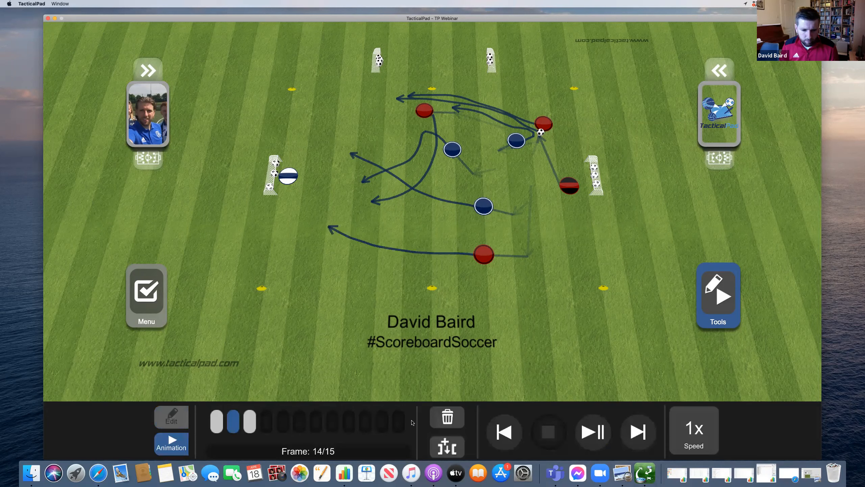
- Play the animation and replay it from the start at 2x speed
{"action": "left_click", "coordinate": [595, 442]}
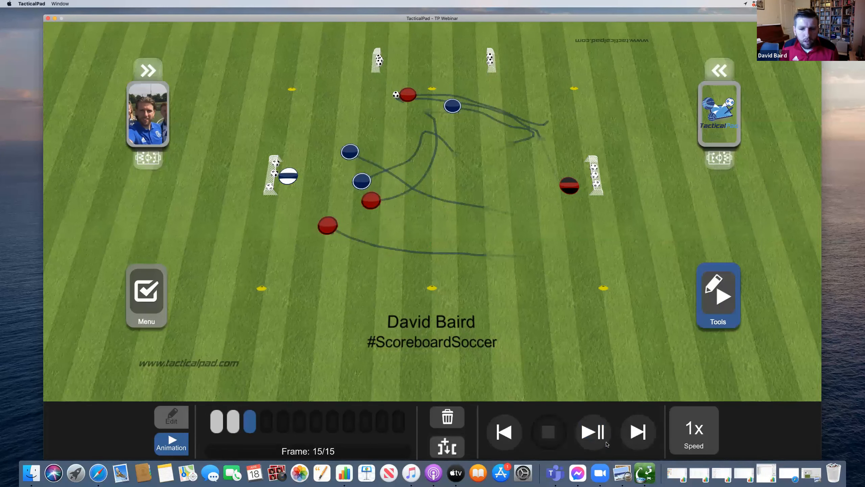
{"action": "left_click", "coordinate": [676, 437]}
{"action": "left_click", "coordinate": [659, 354]}
{"action": "left_click", "coordinate": [598, 429]}
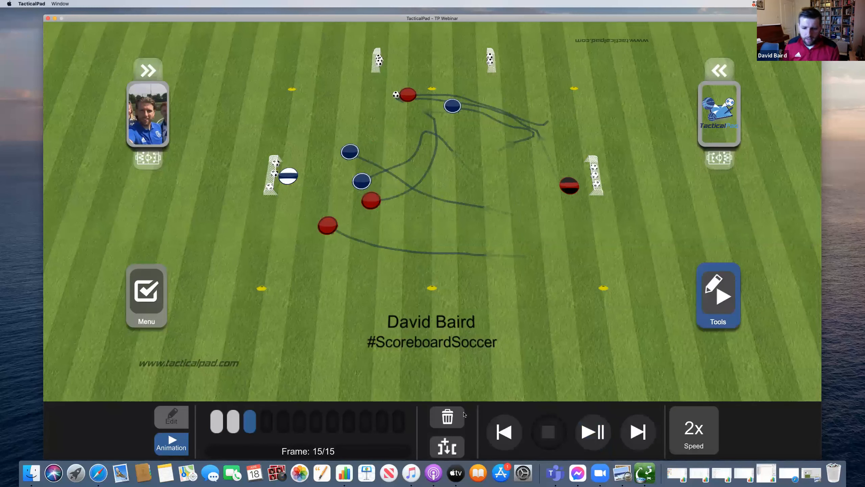
- Add frames 16 and 17: red carrier moves left, players shift, then a pass to the middle red player
{"action": "left_click", "coordinate": [447, 447]}
{"action": "left_click_drag", "start_coordinate": [408, 95], "coordinate": [350, 107]}
{"action": "left_click_drag", "start_coordinate": [350, 152], "coordinate": [332, 129]}
{"action": "left_click_drag", "start_coordinate": [361, 181], "coordinate": [371, 153]}
{"action": "left_click_drag", "start_coordinate": [340, 220], "coordinate": [370, 215]}
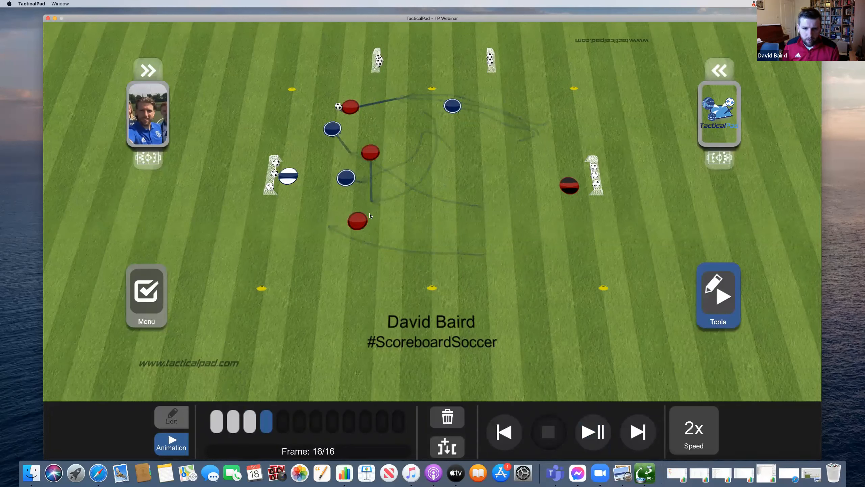
{"action": "left_click", "coordinate": [449, 449]}
{"action": "left_click_drag", "start_coordinate": [339, 107], "coordinate": [364, 150]}
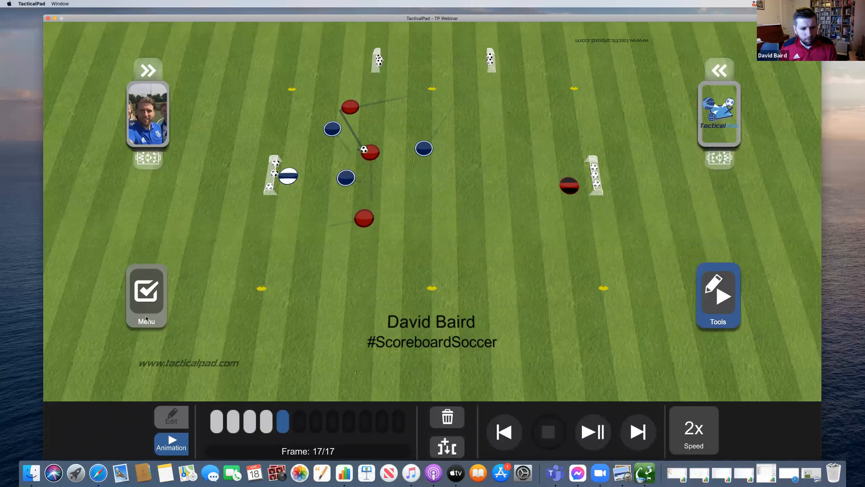
{"action": "left_click", "coordinate": [154, 305]}
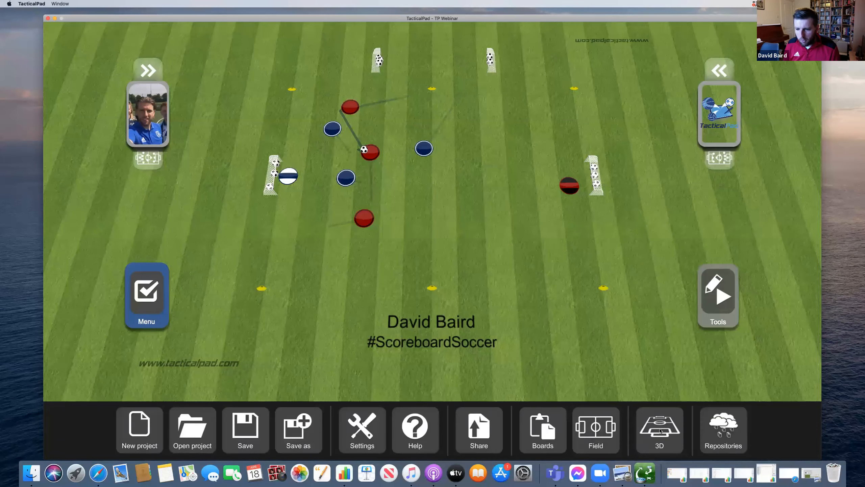
- Open the 3D stadium view, dismiss the notice, and play the drill in 3D
{"action": "left_click", "coordinate": [660, 430]}
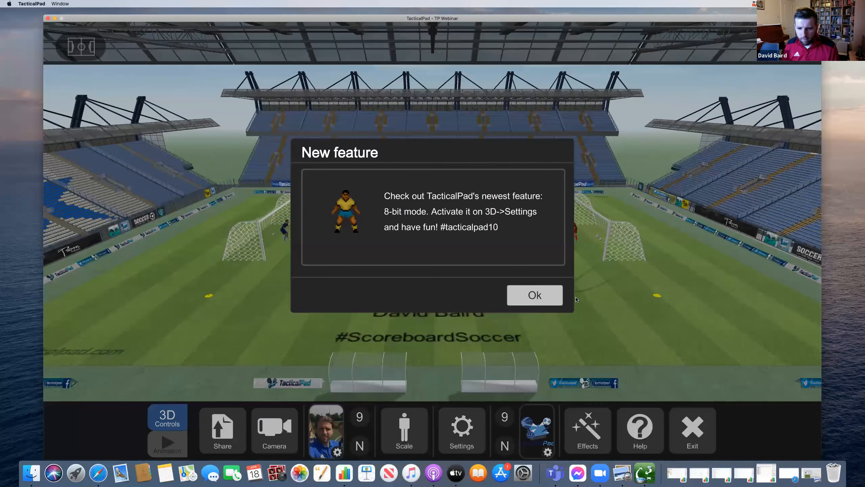
{"action": "left_click", "coordinate": [575, 298]}
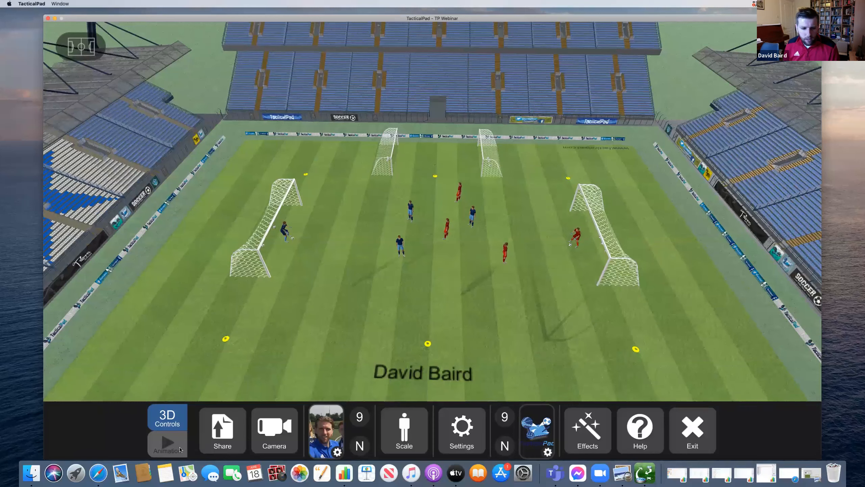
{"action": "left_click", "coordinate": [168, 448]}
{"action": "left_click", "coordinate": [526, 438]}
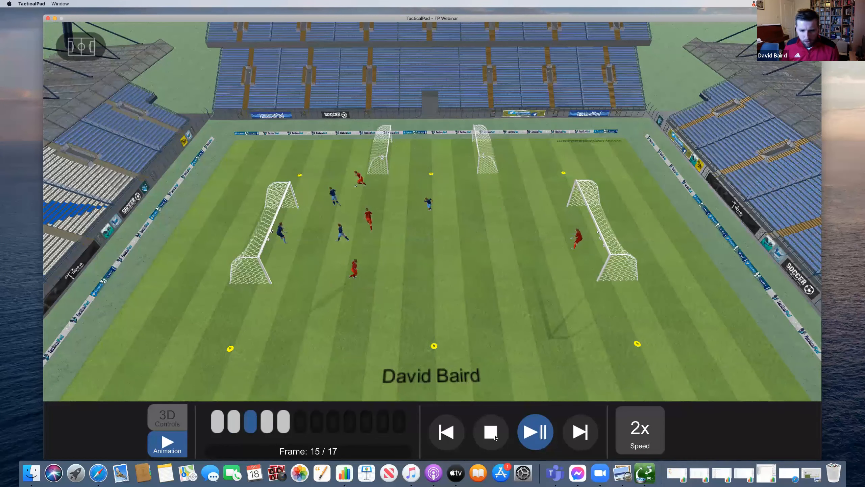
{"action": "left_click", "coordinate": [495, 437]}
- Enable 8-BIT mode in the 3D settings and play the drill through back to frame 1
{"action": "left_click", "coordinate": [164, 424]}
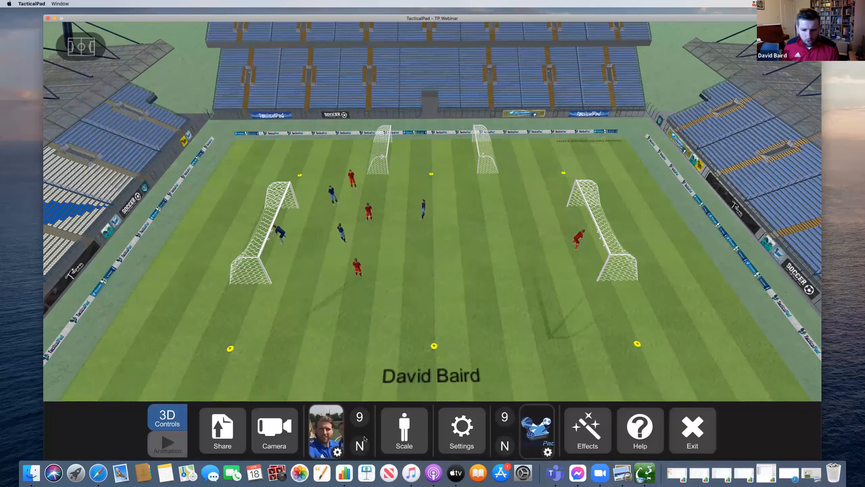
{"action": "left_click", "coordinate": [458, 432]}
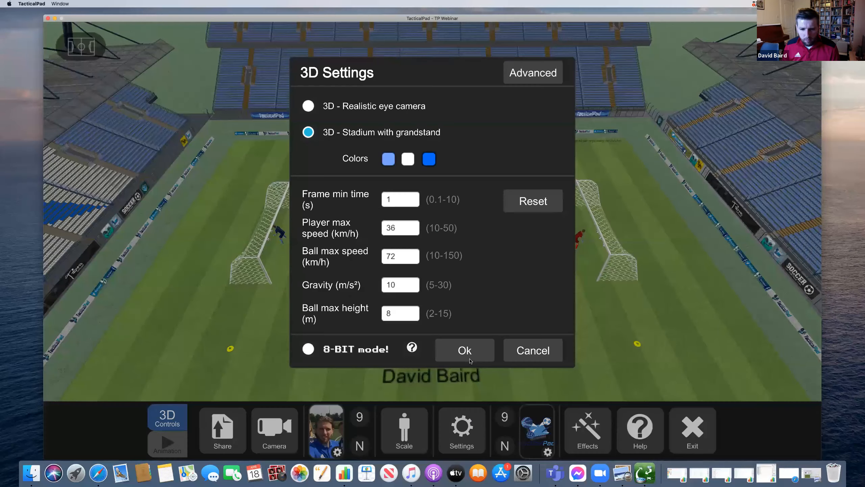
{"action": "left_click", "coordinate": [308, 349]}
{"action": "left_click", "coordinate": [467, 351]}
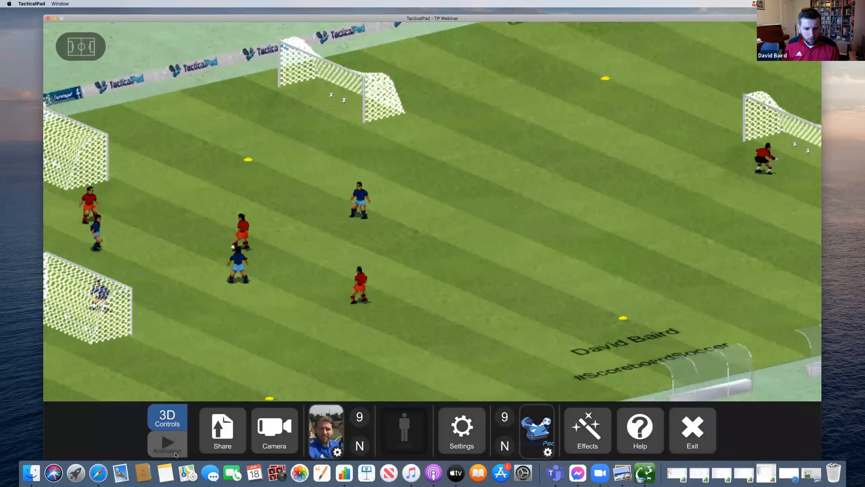
{"action": "left_click", "coordinate": [175, 454]}
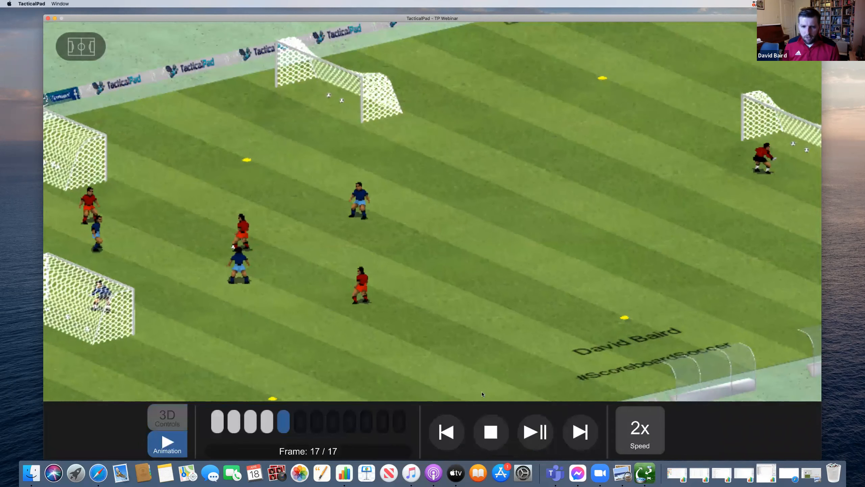
{"action": "left_click", "coordinate": [536, 432]}
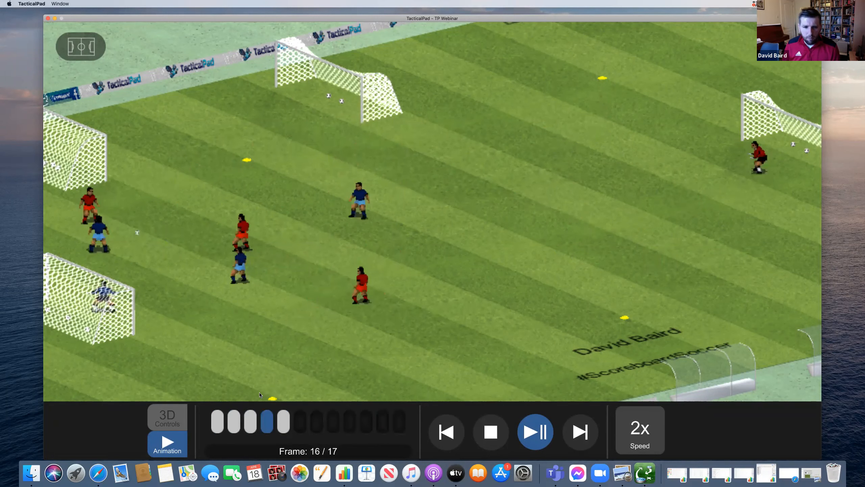
{"action": "left_click", "coordinate": [491, 431]}
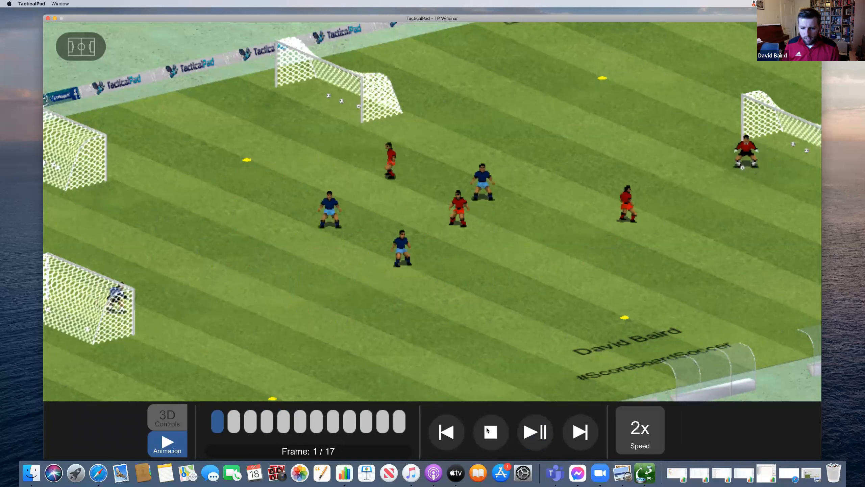
{"action": "left_click", "coordinate": [184, 413]}
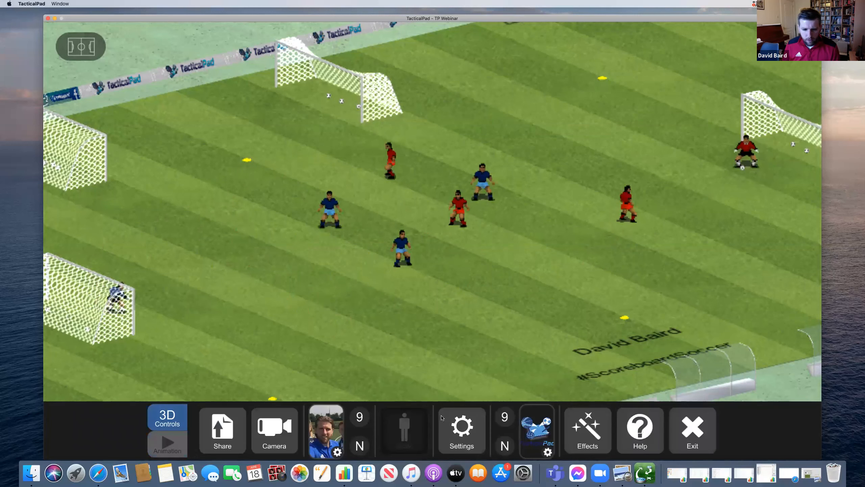
- Open and cancel the Share options, then rotate the 3D pitch view
{"action": "left_click", "coordinate": [222, 445]}
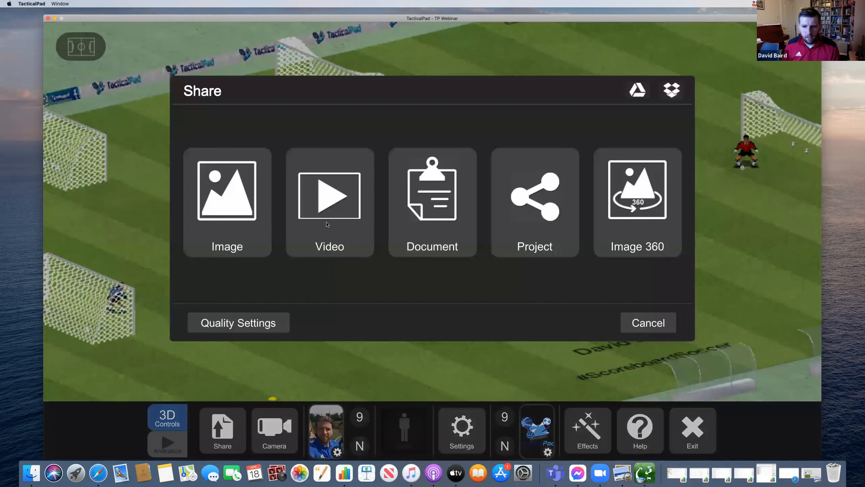
{"action": "left_click", "coordinate": [628, 322]}
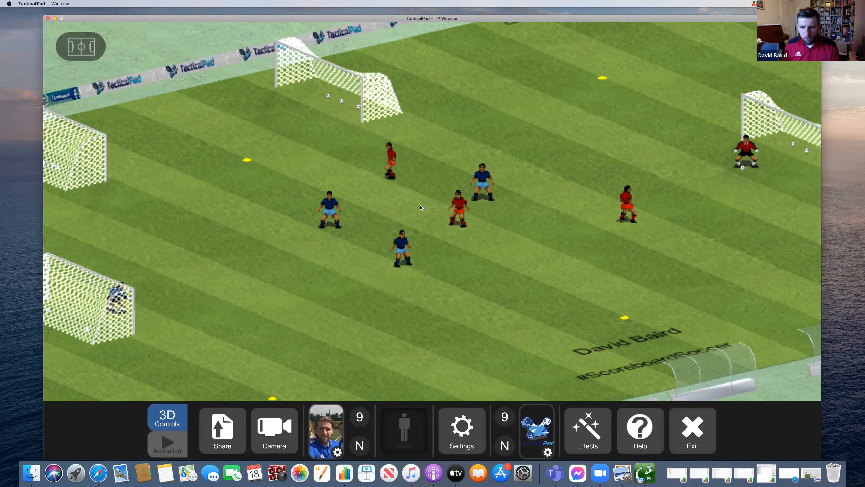
{"action": "left_click_drag", "start_coordinate": [567, 252], "coordinate": [459, 339]}
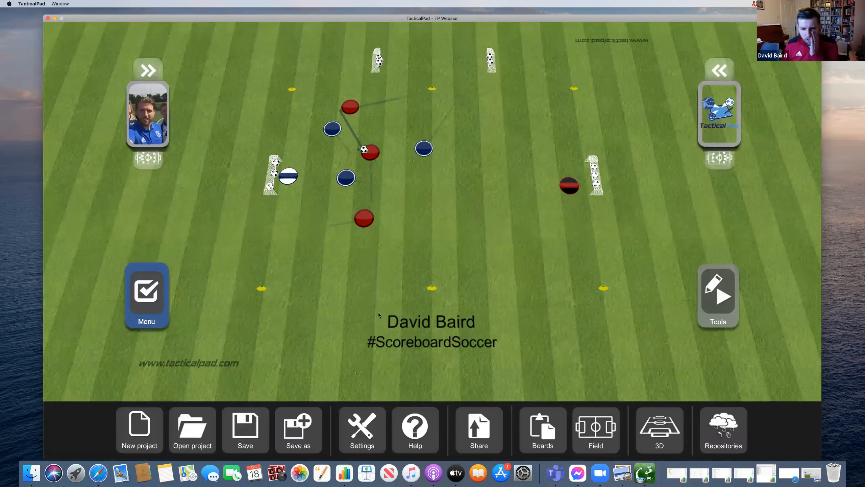